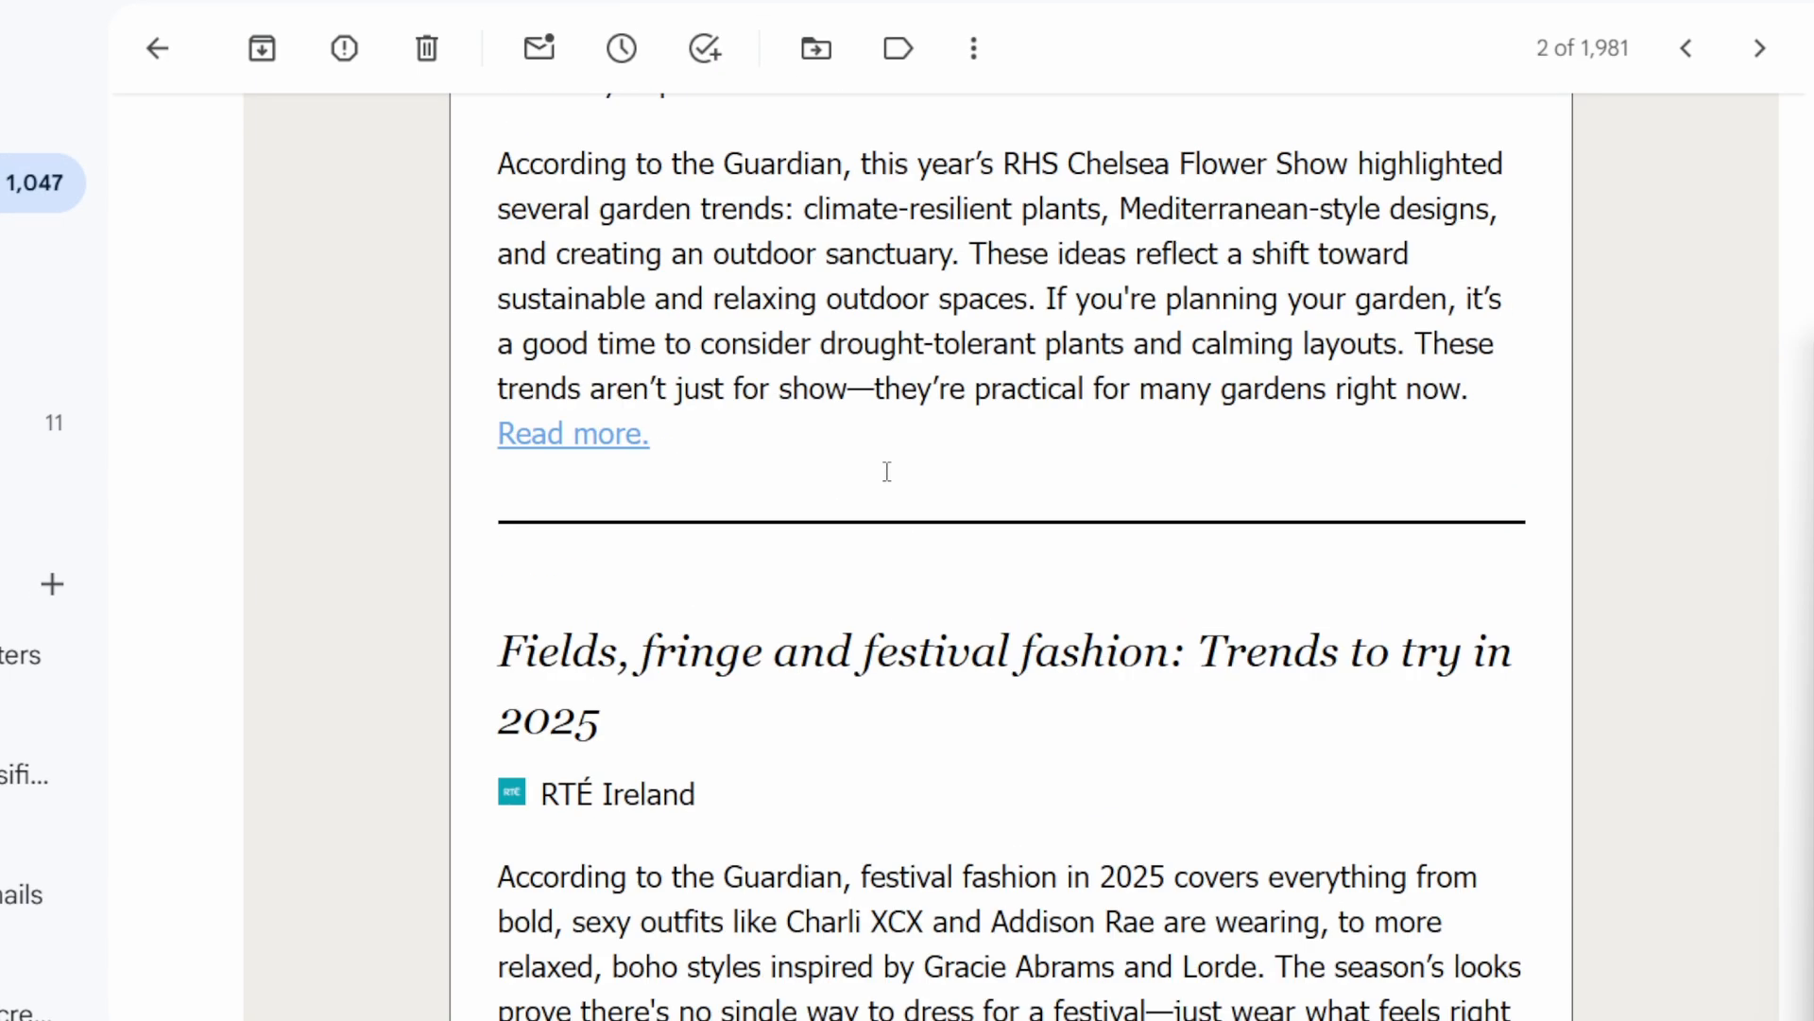
{"action": "scroll", "coordinate": [884, 470], "scroll_direction": "up", "scroll_amount": 10}
{"action": "scroll", "coordinate": [878, 458], "scroll_direction": "up", "scroll_amount": 5}
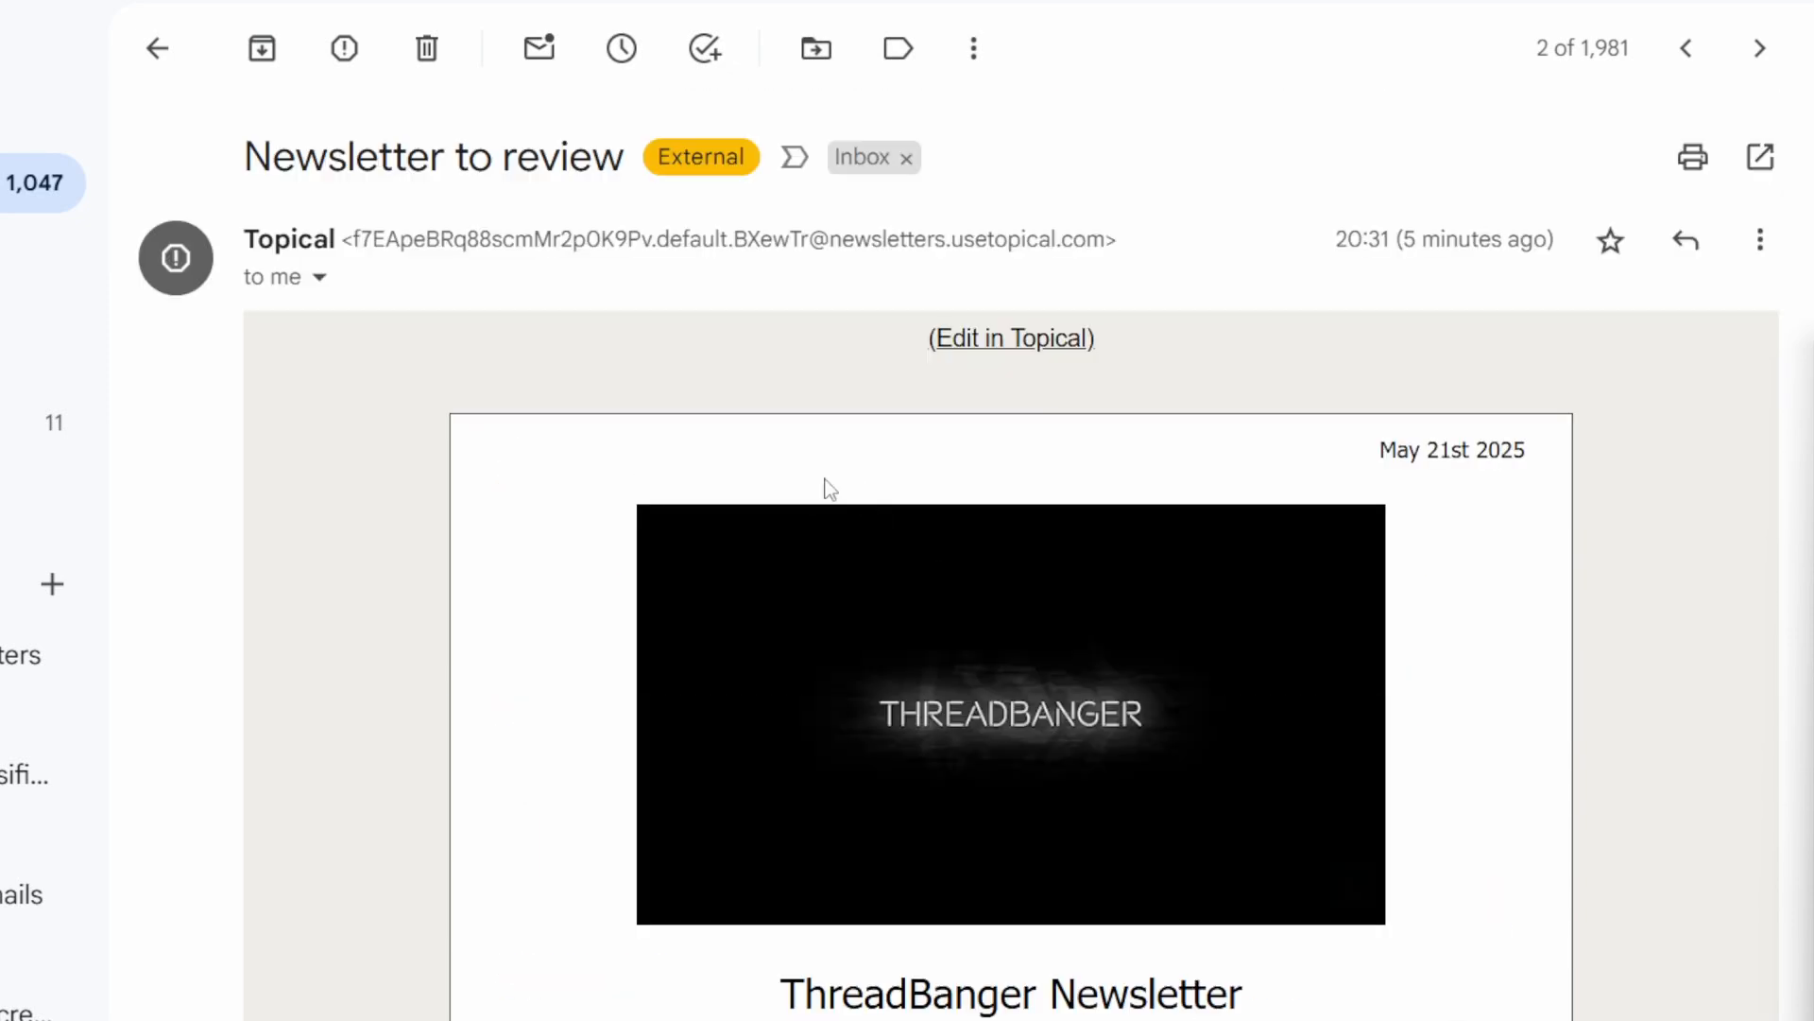
{"action": "scroll", "coordinate": [828, 487], "scroll_direction": "down", "scroll_amount": 20}
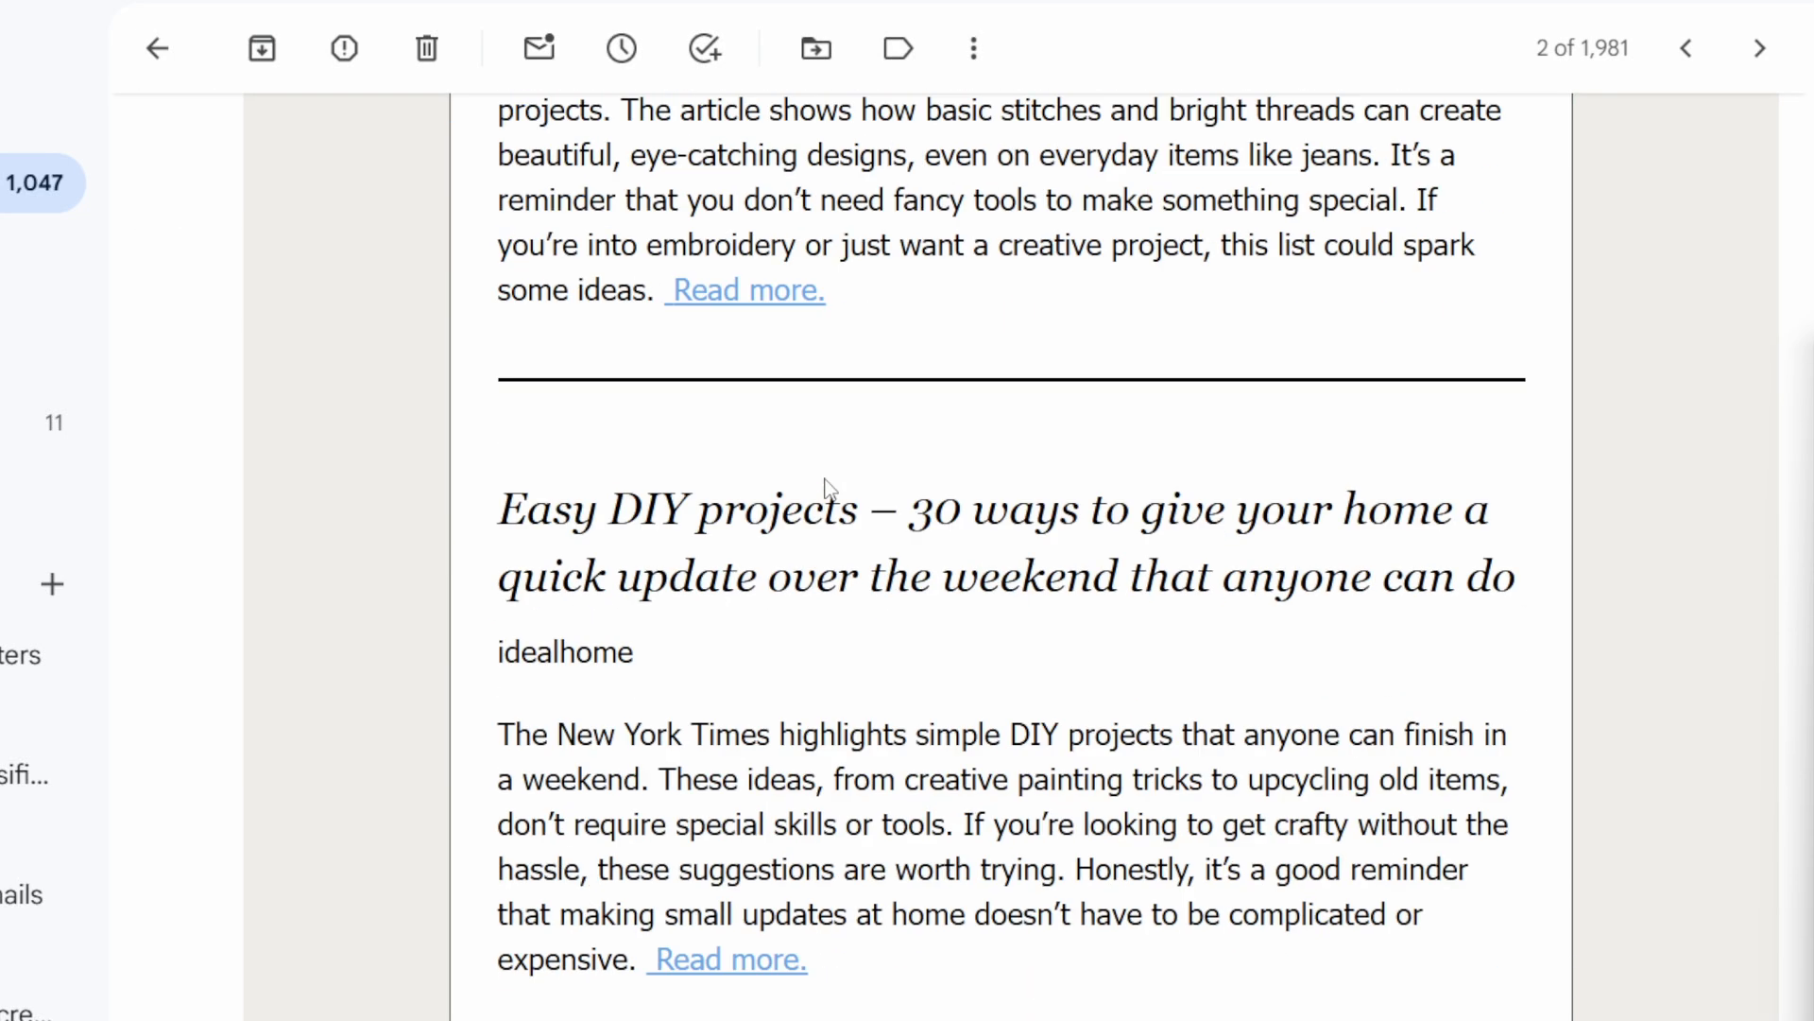
{"action": "scroll", "coordinate": [827, 487], "scroll_direction": "down", "scroll_amount": 10}
{"action": "scroll", "coordinate": [835, 489], "scroll_direction": "up", "scroll_amount": 20}
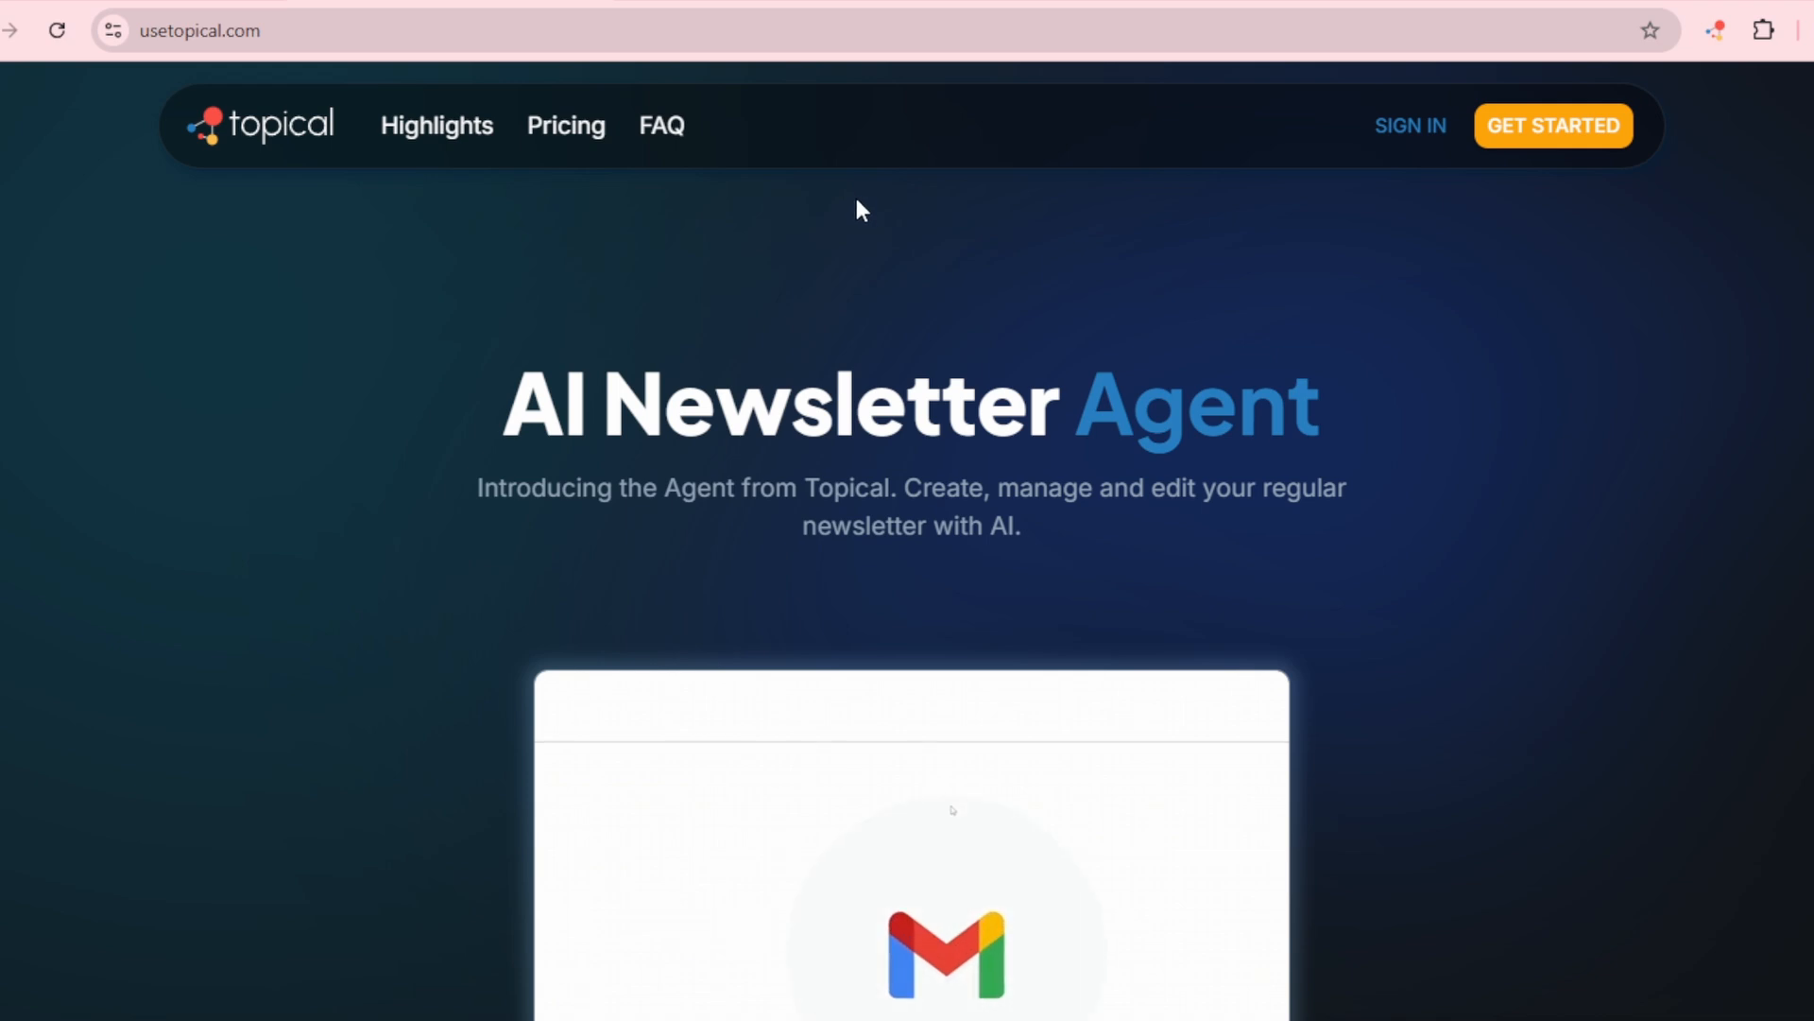
Step: Copy the address of the ThreadBanger YouTube channel's videos page and switch to Topical's YouTube newsletter start page
{"action": "left_click", "coordinate": [781, 34]}
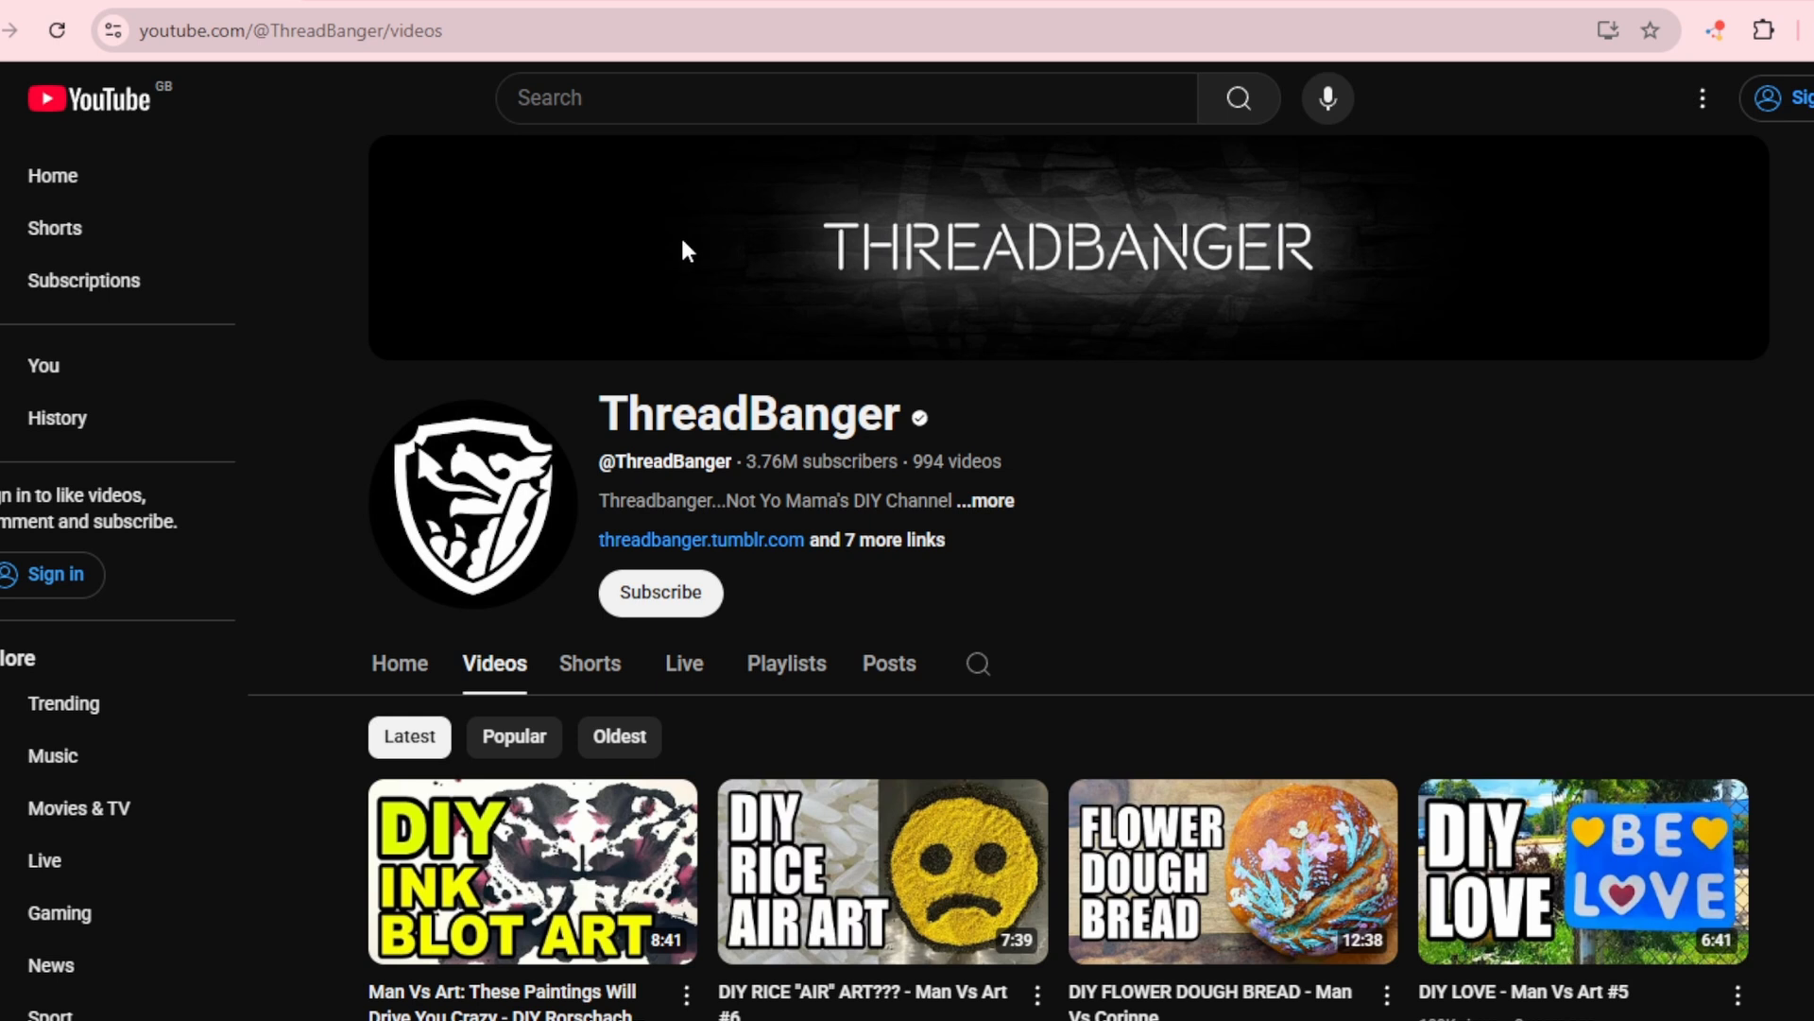
{"action": "left_click", "coordinate": [549, 42]}
{"action": "key", "text": "ctrl+c"}
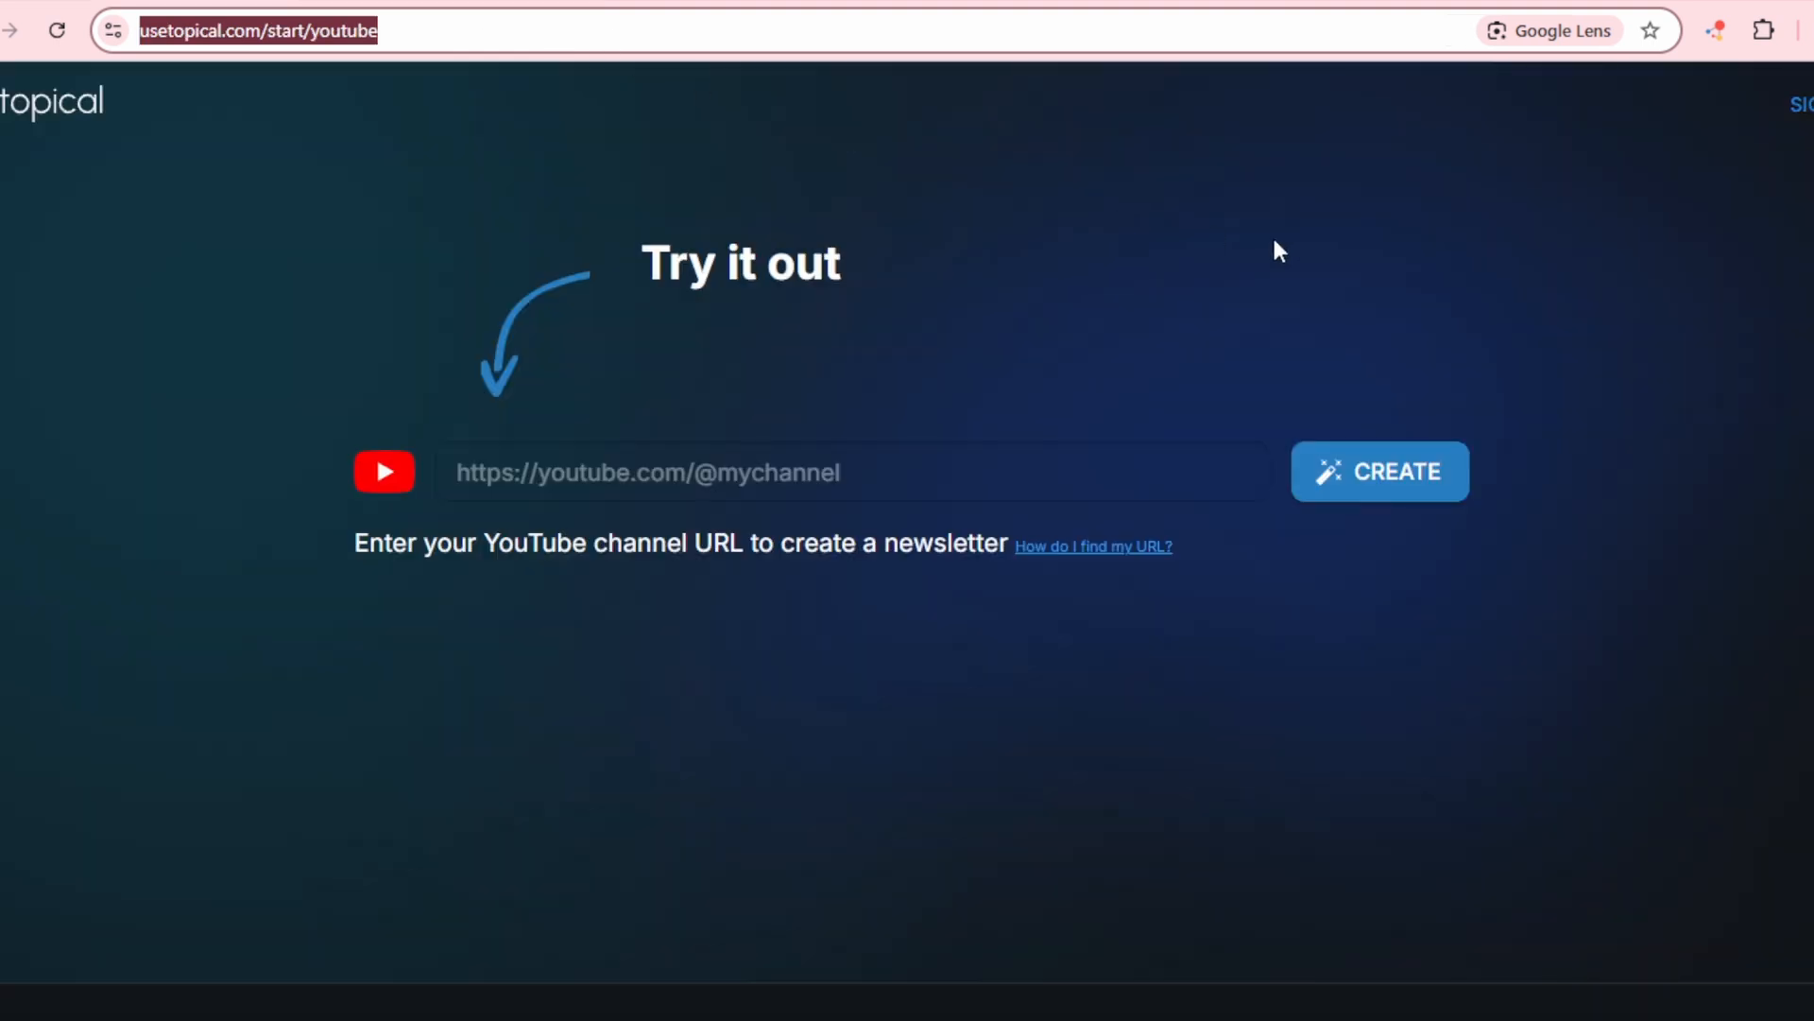
{"action": "left_click", "coordinate": [1266, 247]}
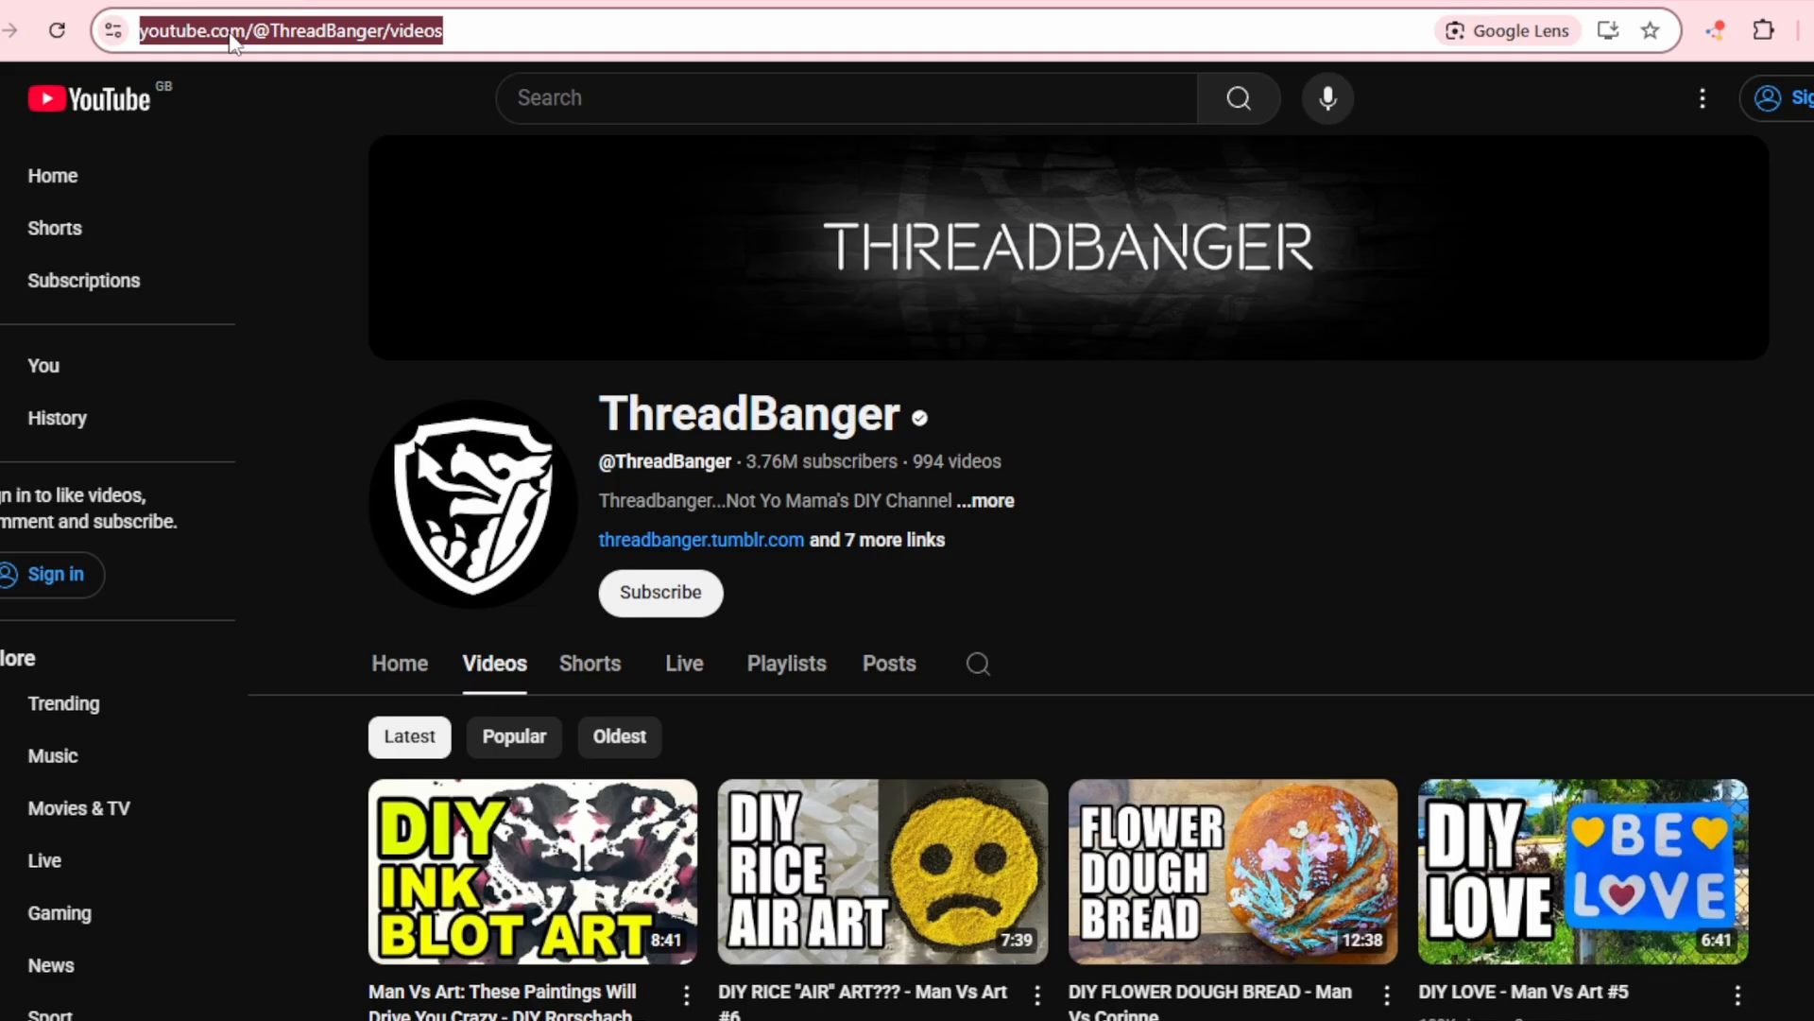
{"action": "left_click", "coordinate": [406, 0]}
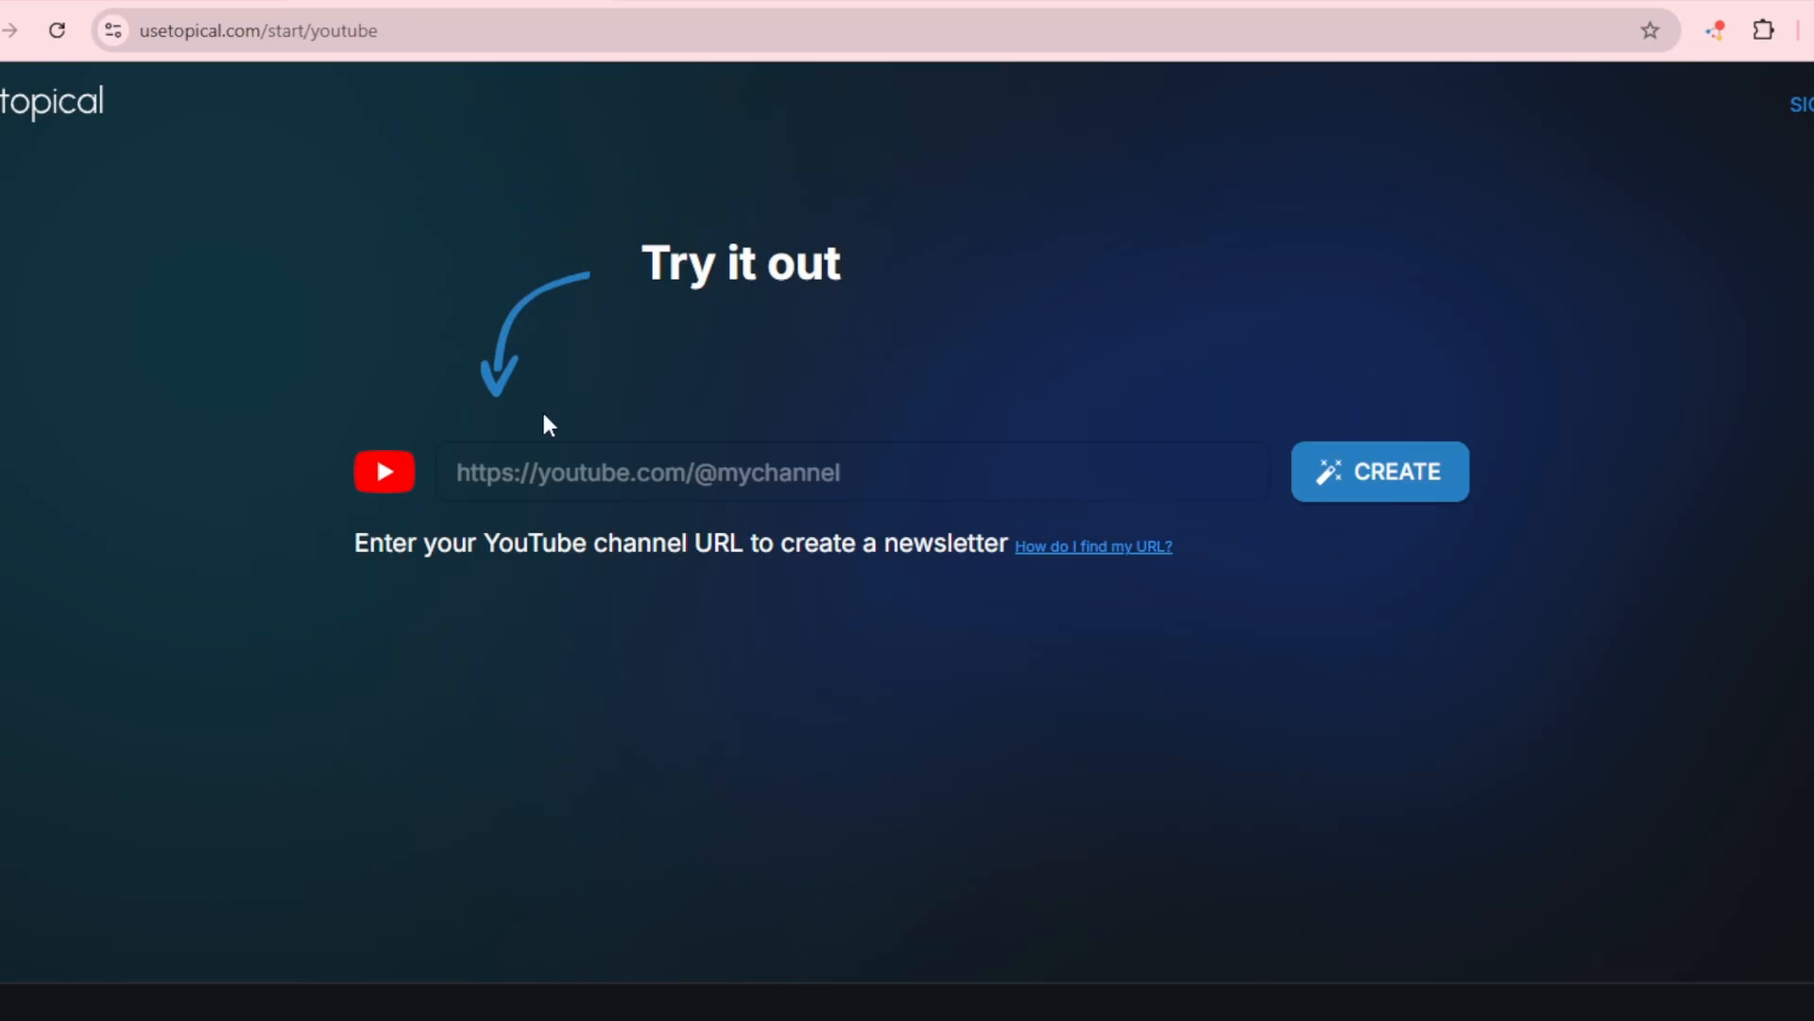
{"action": "left_click", "coordinate": [564, 463]}
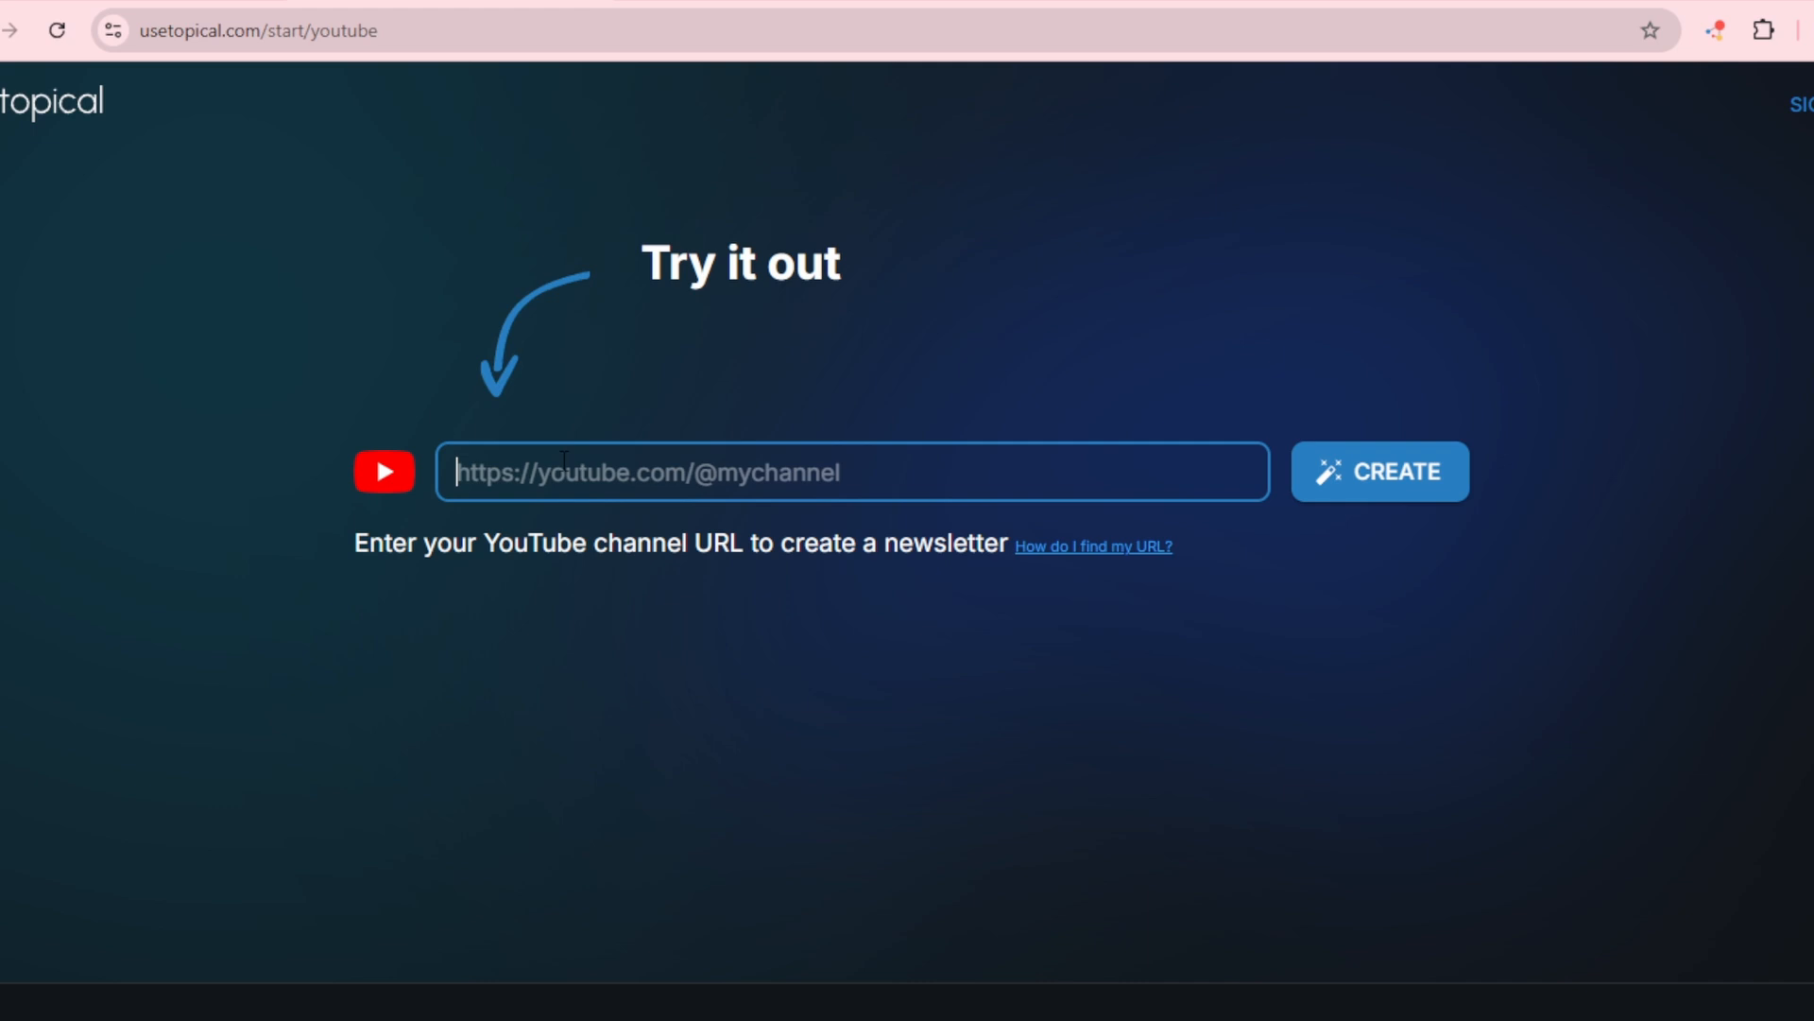
{"action": "key", "text": "ctrl+v"}
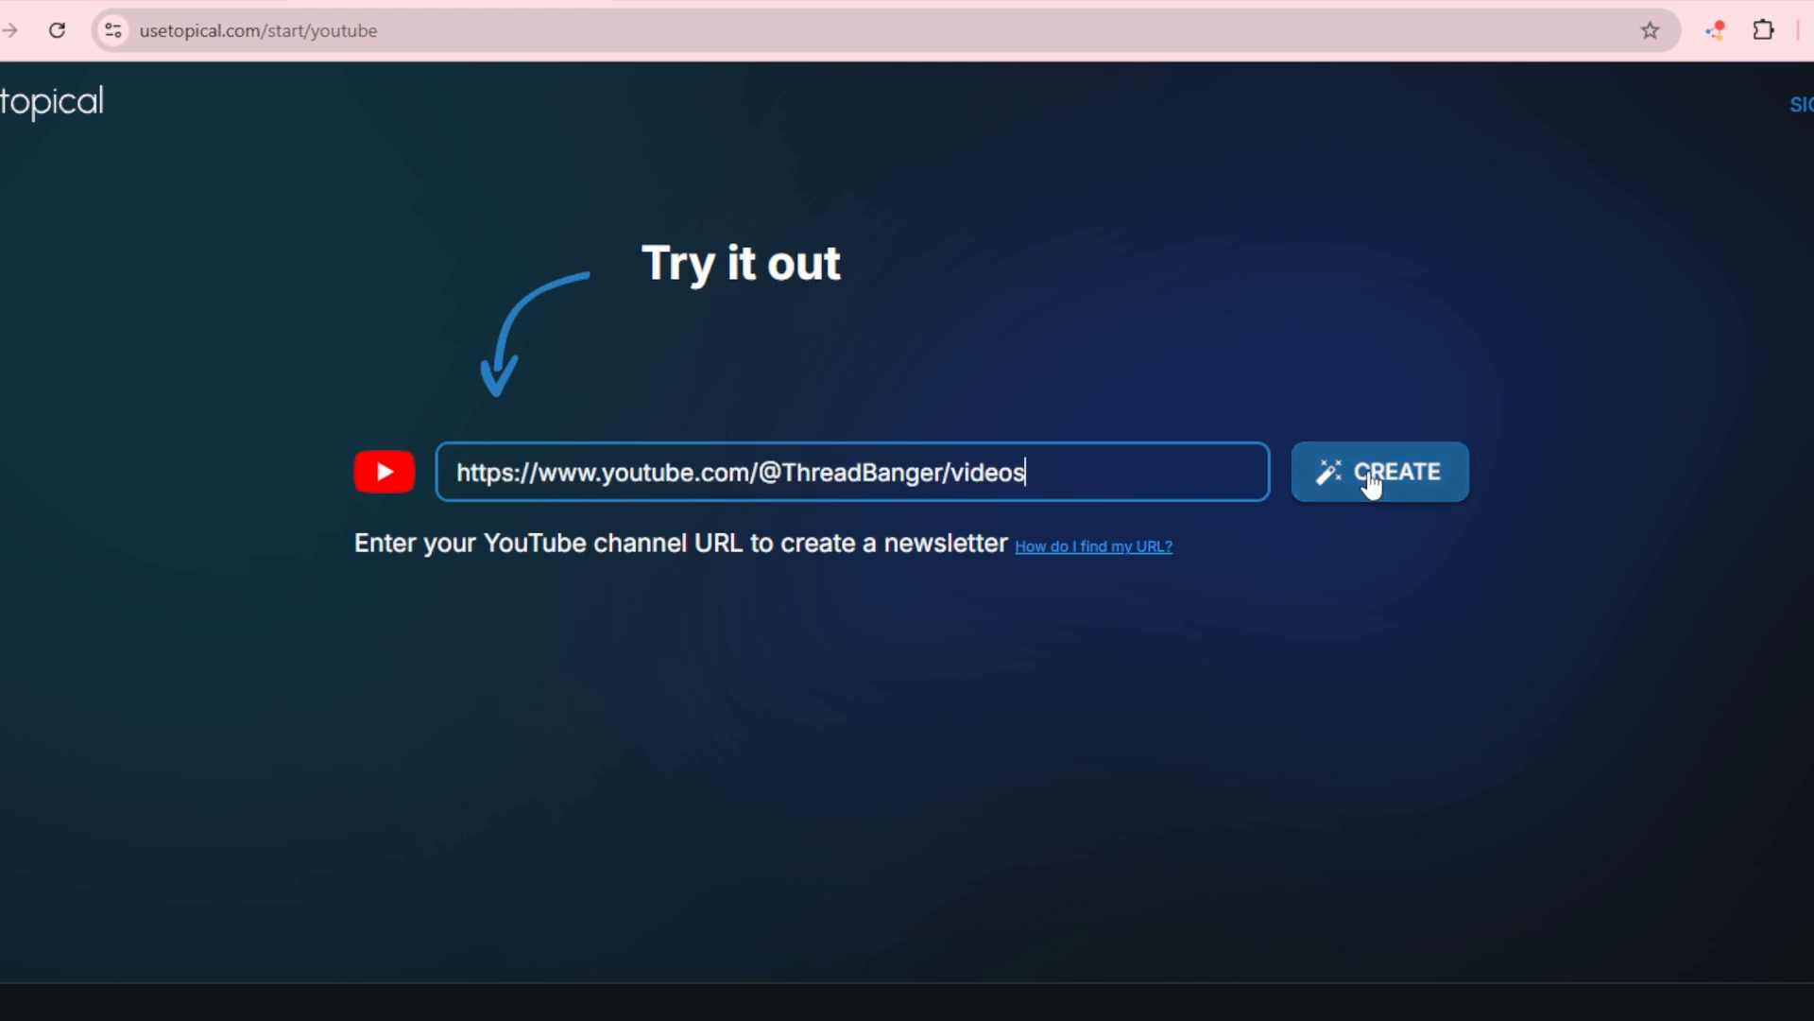
{"action": "left_click", "coordinate": [1373, 483]}
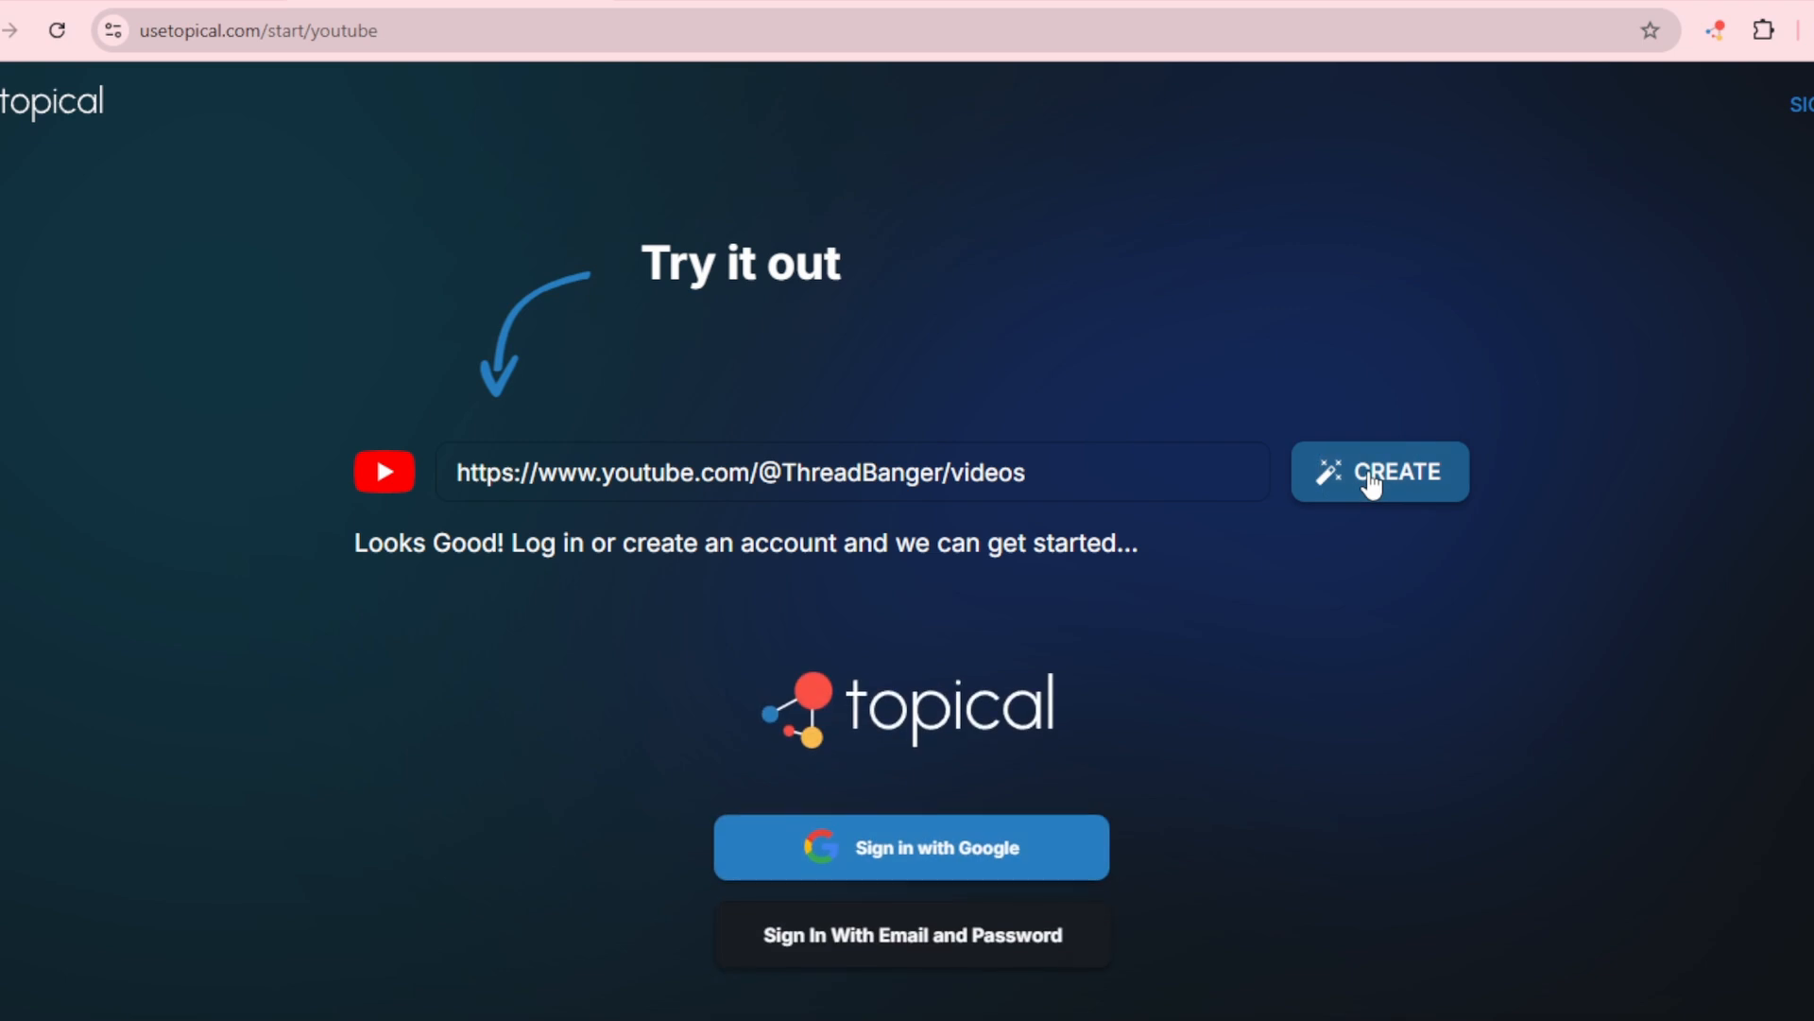
Step: Sign in with Google and continue with the free Tester plan
{"action": "left_click", "coordinate": [919, 859]}
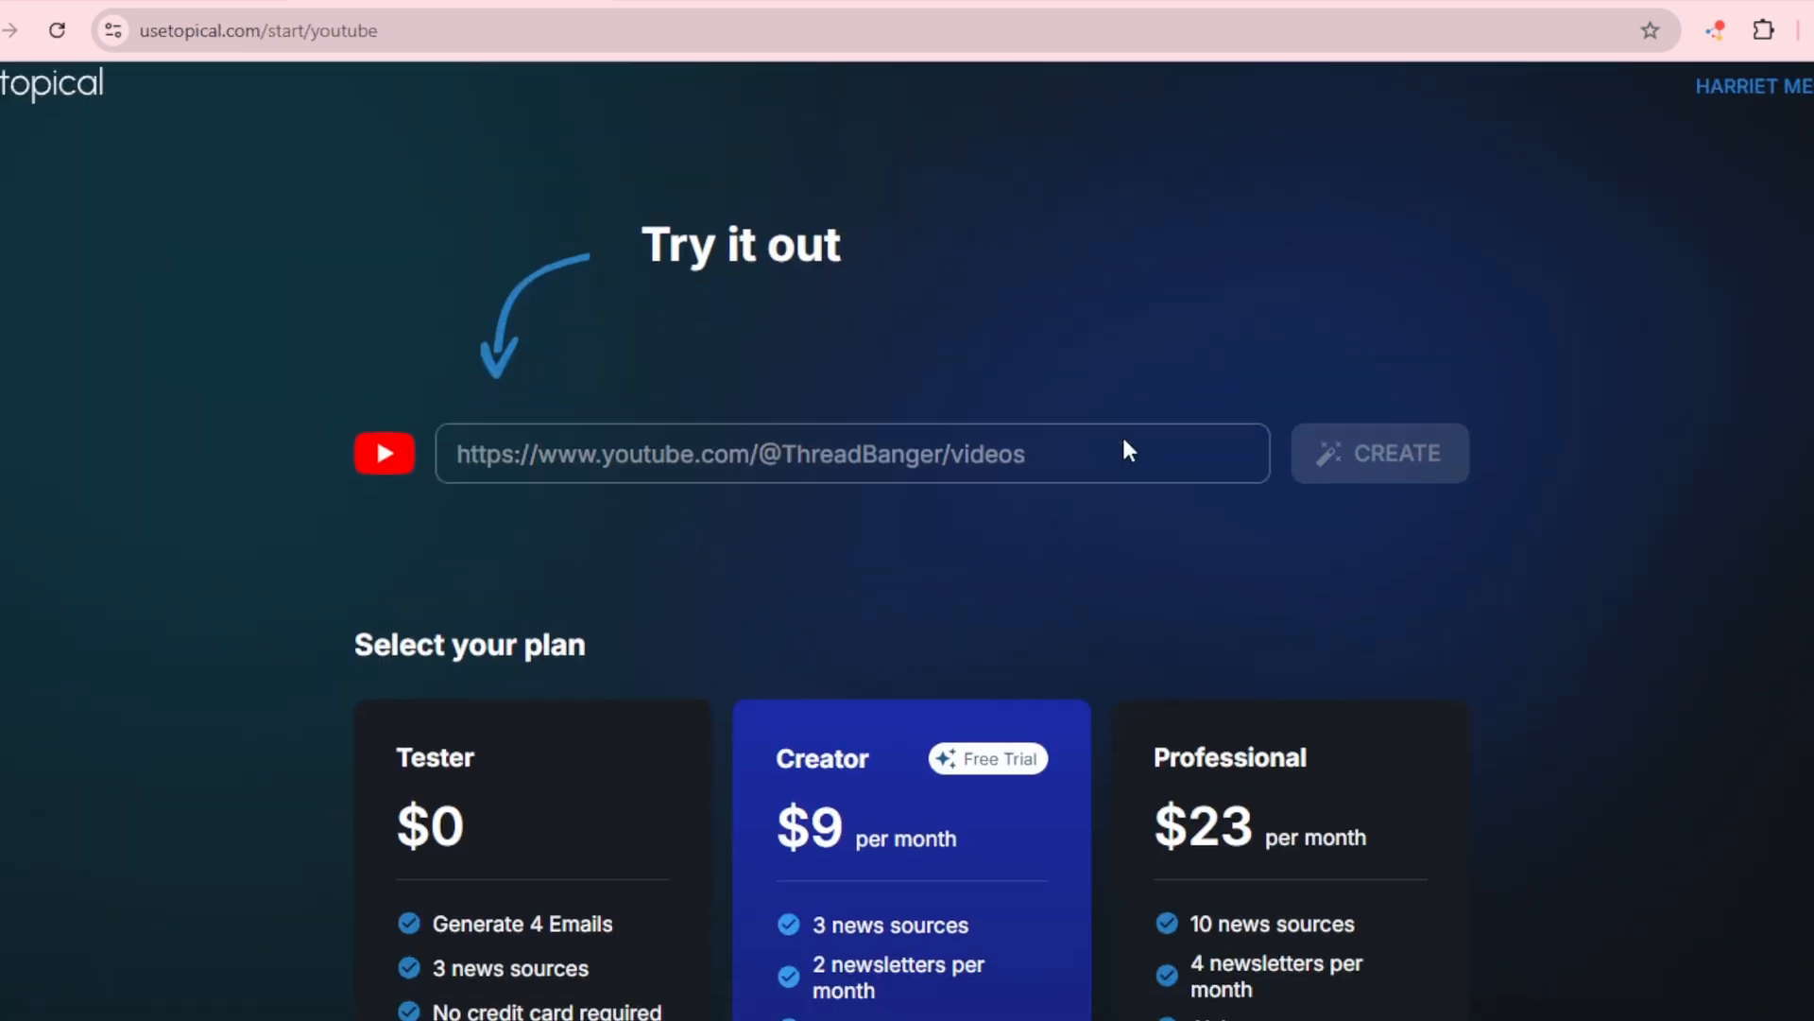
{"action": "scroll", "coordinate": [1125, 444], "scroll_direction": "down", "scroll_amount": 4}
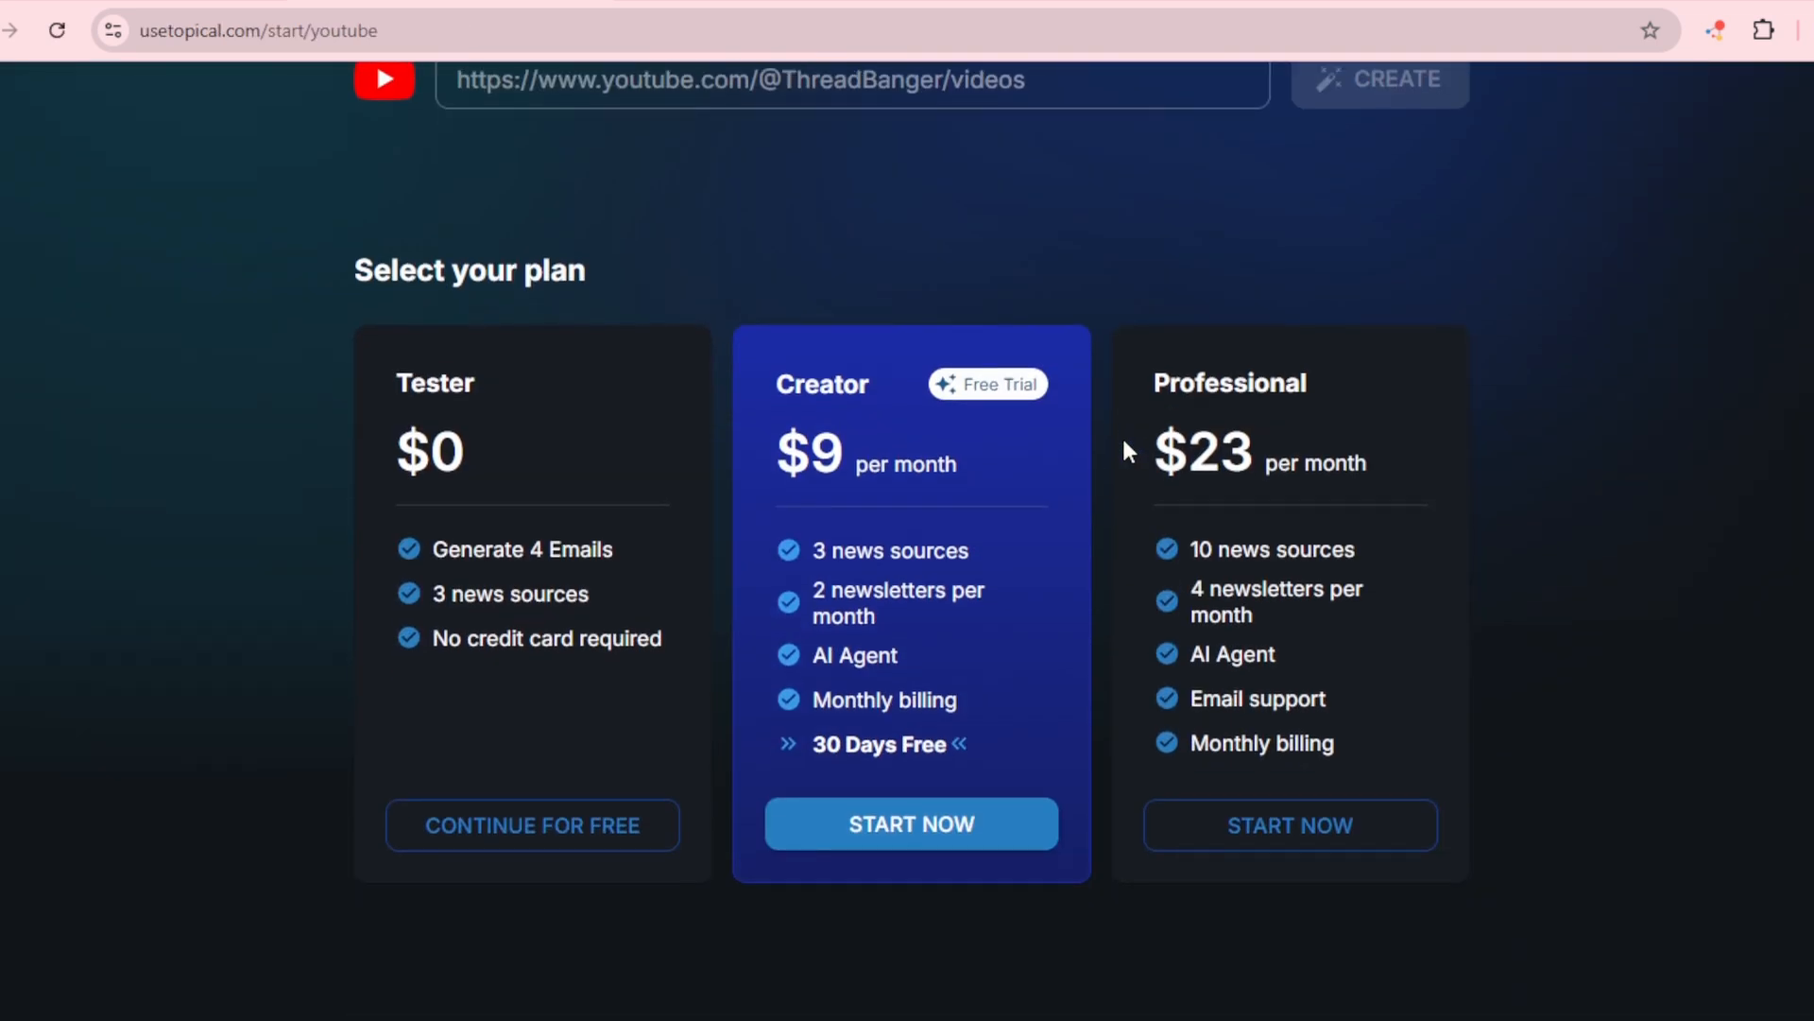
{"action": "left_click", "coordinate": [478, 836]}
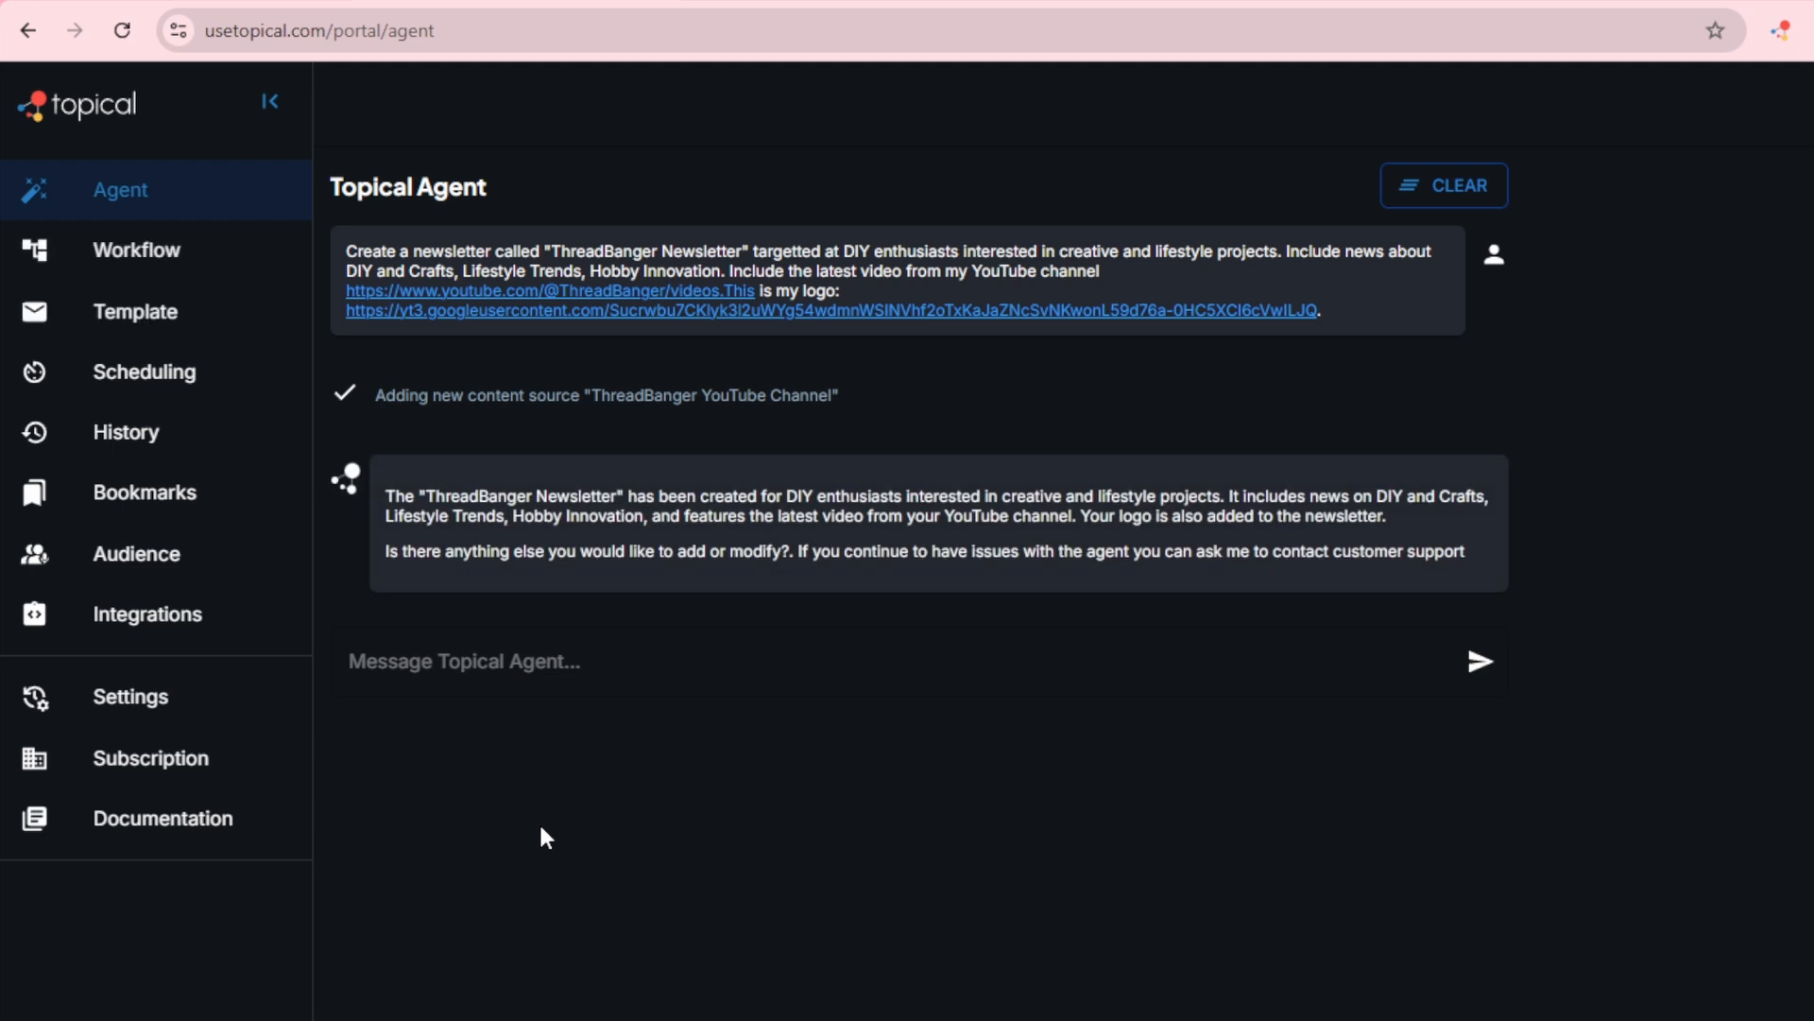
Step: Open the newsletter template and examine its layout from the logo down to the latest video block
{"action": "left_click", "coordinate": [140, 317]}
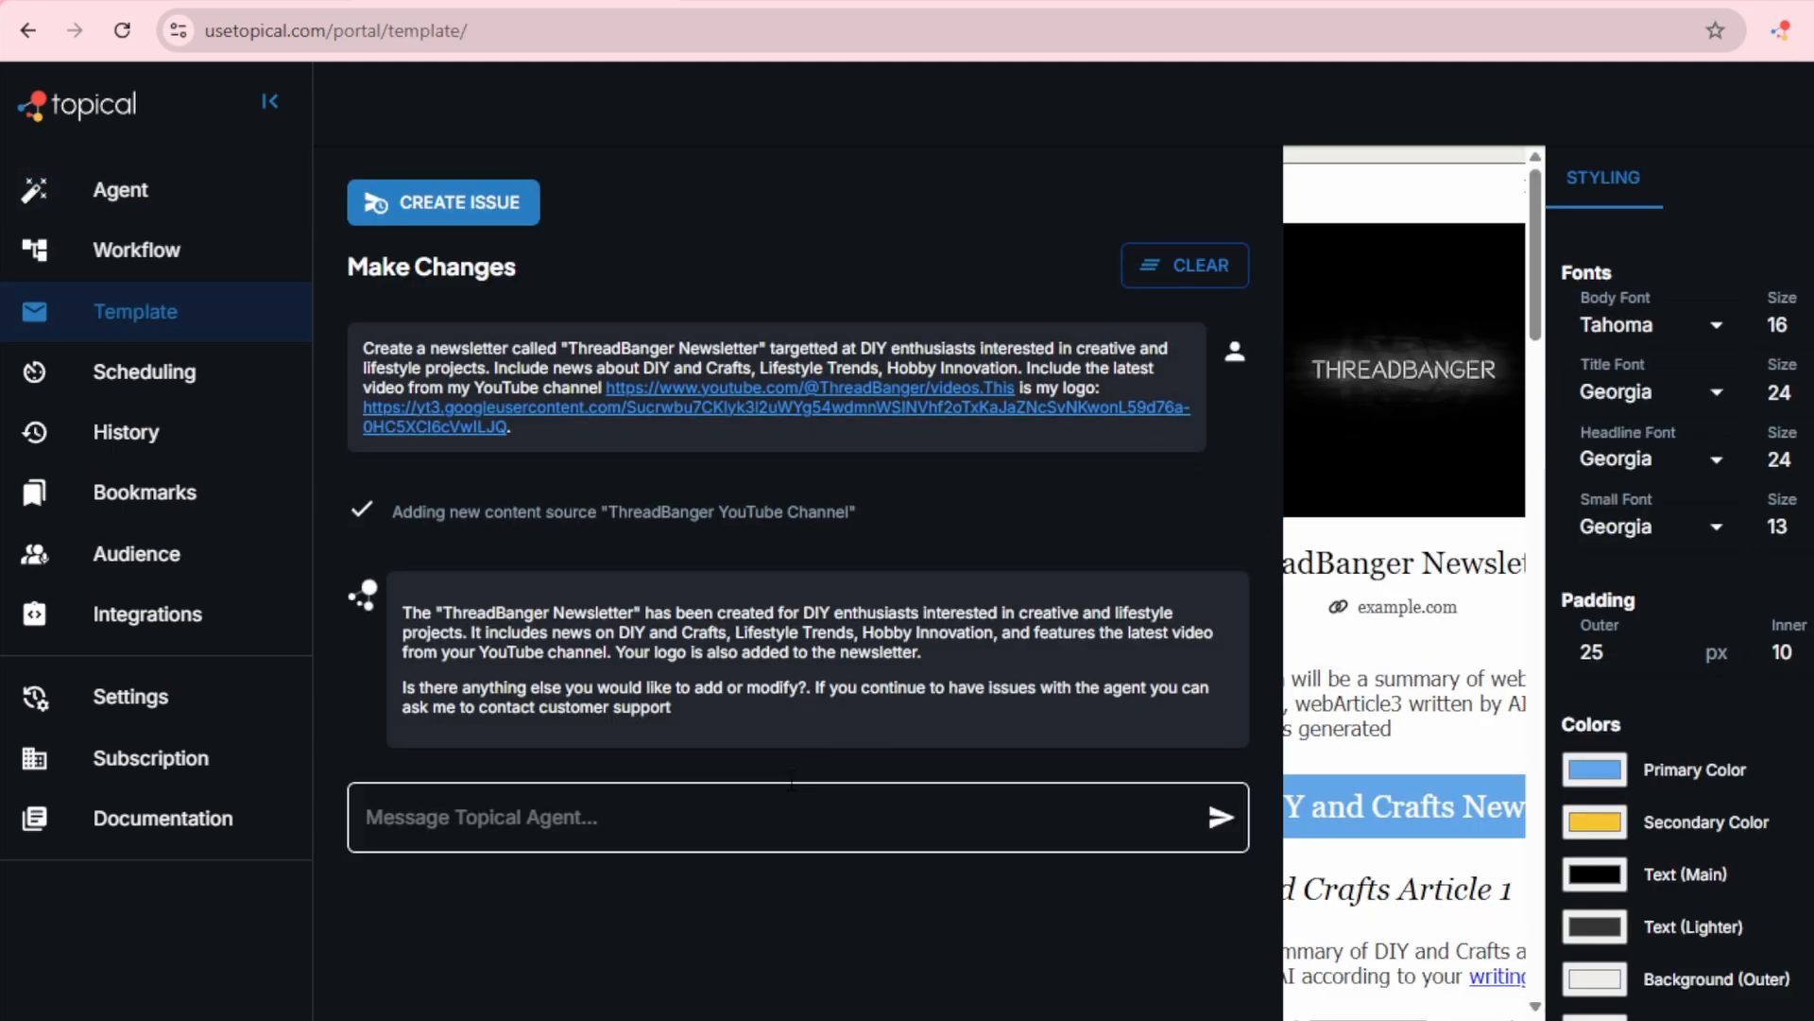
{"action": "key", "text": "ctrl+minus"}
{"action": "key", "text": "ctrl+minus"}
{"action": "key", "text": "ctrl+minus"}
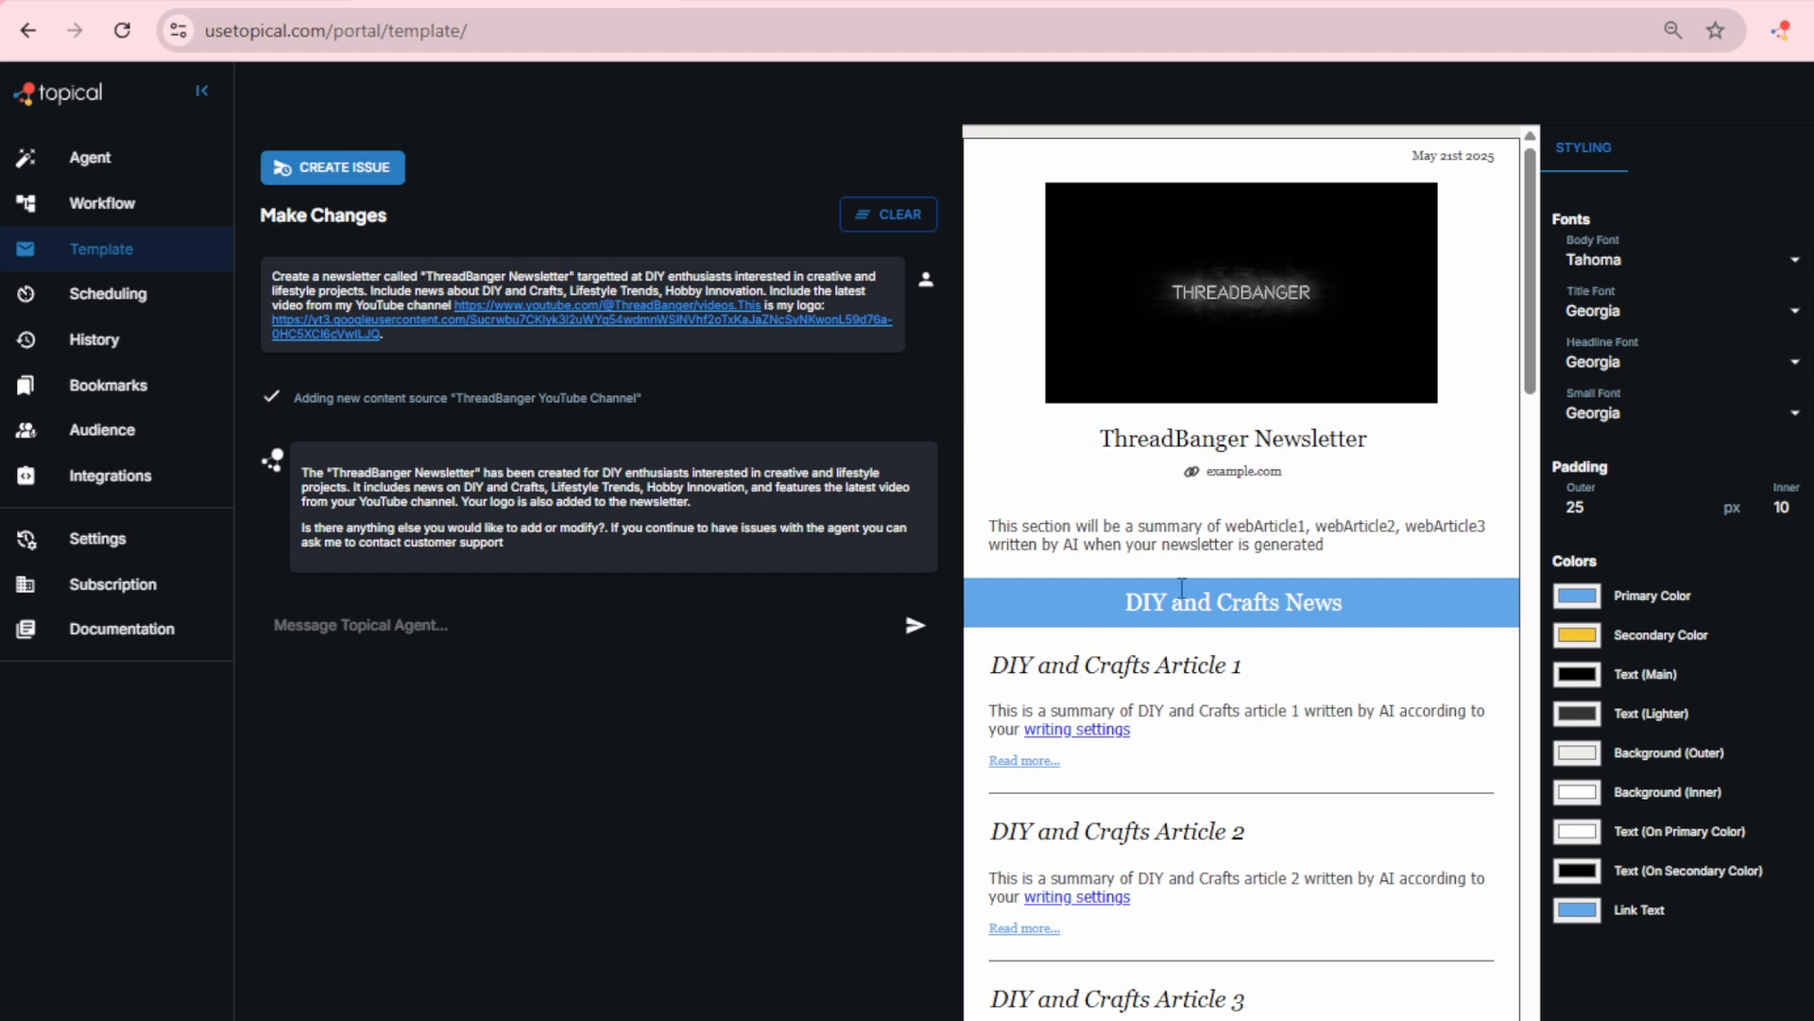
{"action": "scroll", "coordinate": [1224, 798], "scroll_direction": "down", "scroll_amount": 5}
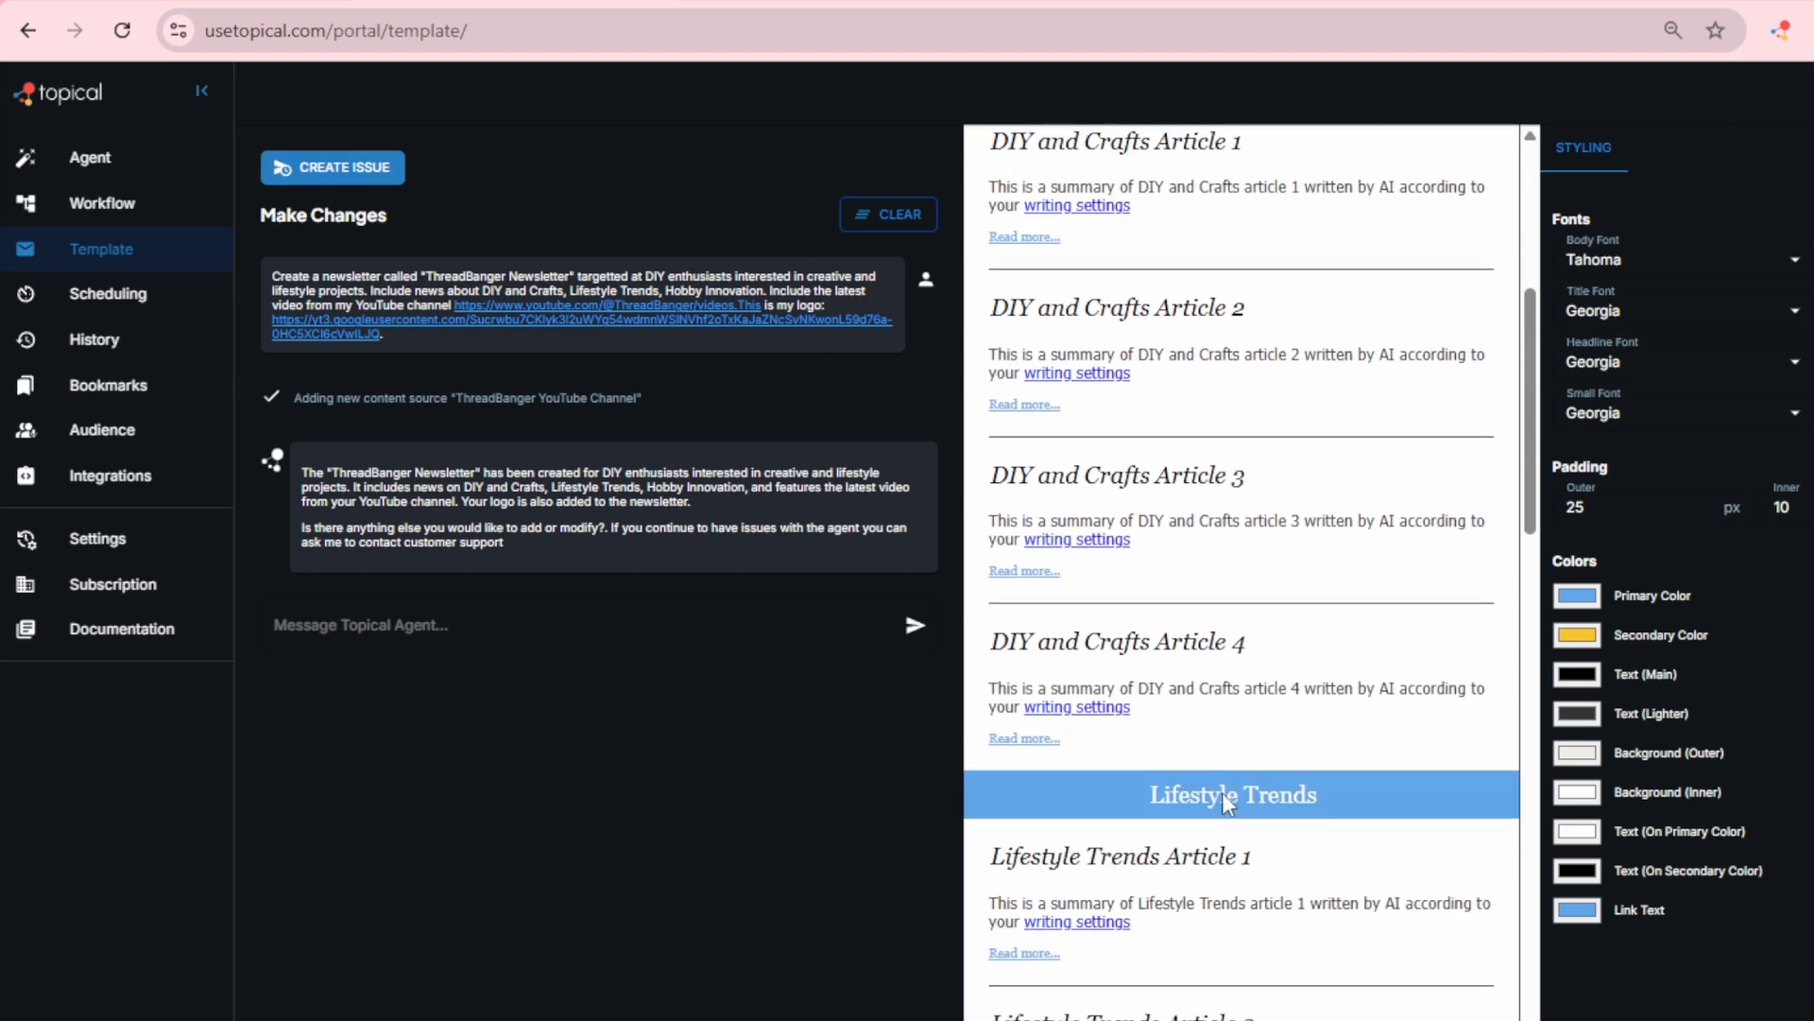
{"action": "scroll", "coordinate": [1224, 799], "scroll_direction": "down", "scroll_amount": 15}
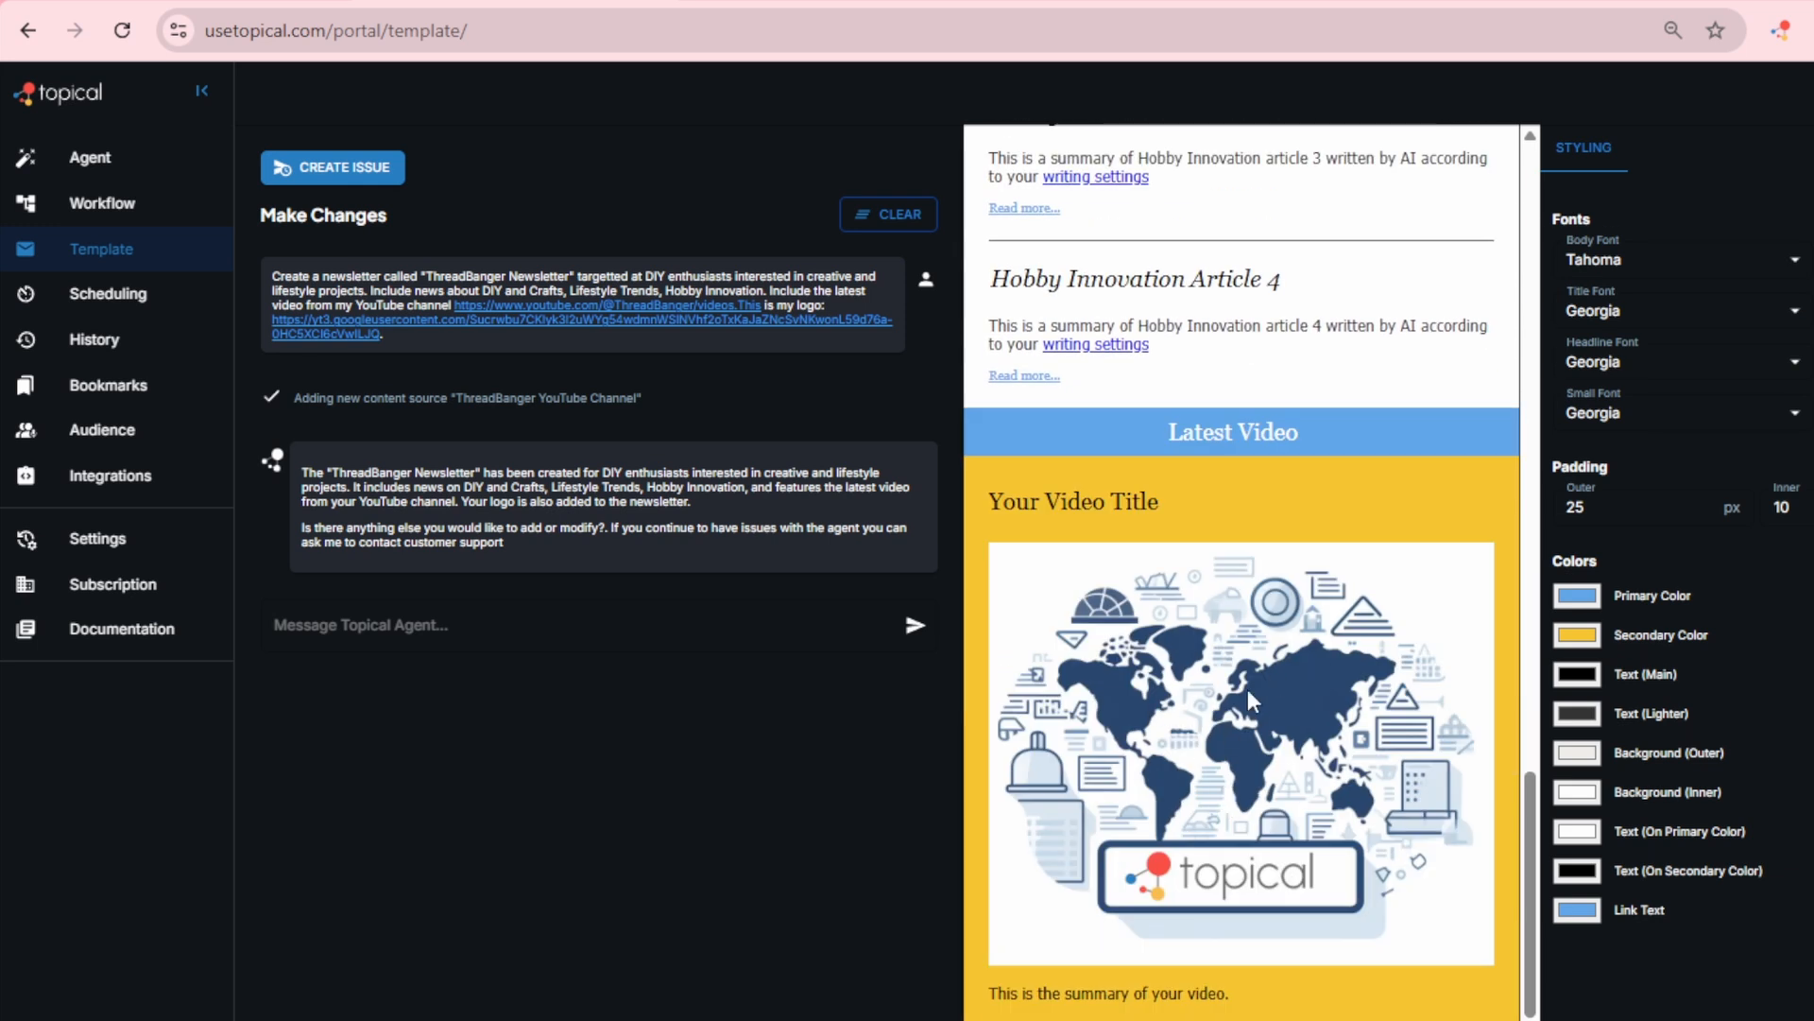
Step: Delete the empty Static Image node from the newsletter workflow
{"action": "left_click", "coordinate": [106, 210]}
{"action": "key", "text": "ctrl+plus"}
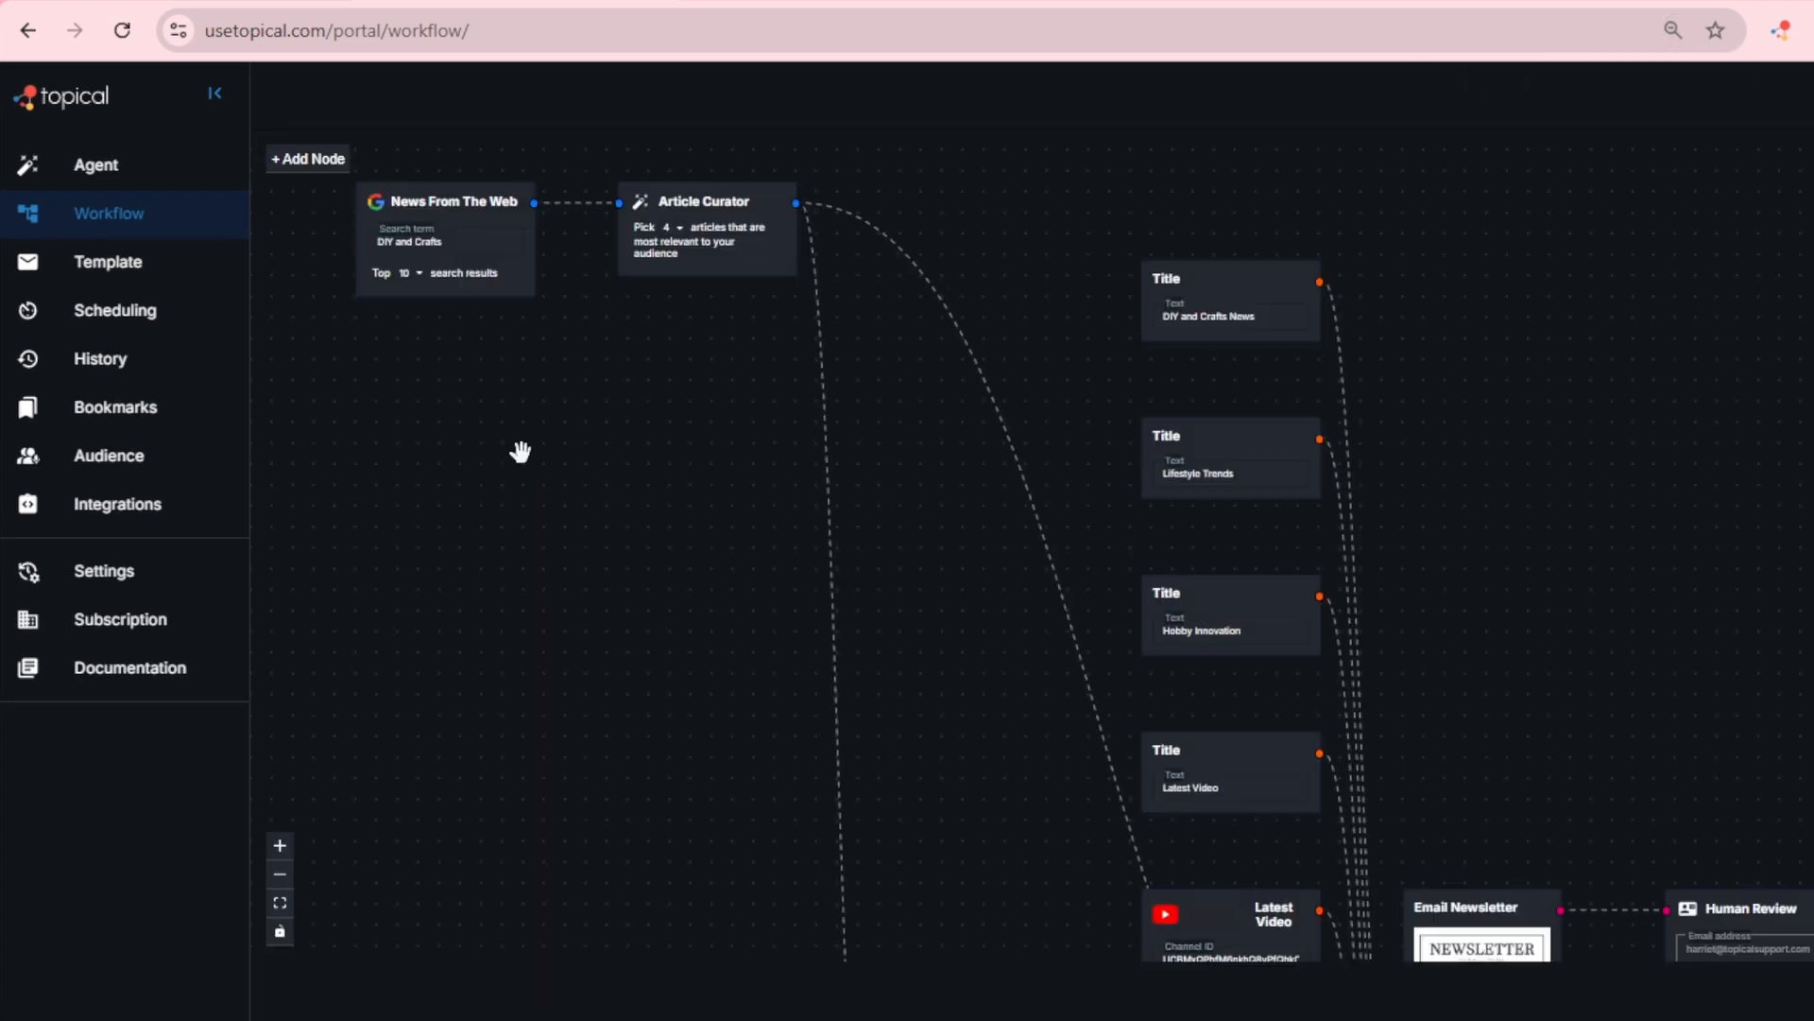
{"action": "left_click_drag", "start_coordinate": [1150, 499], "coordinate": [1097, 154]}
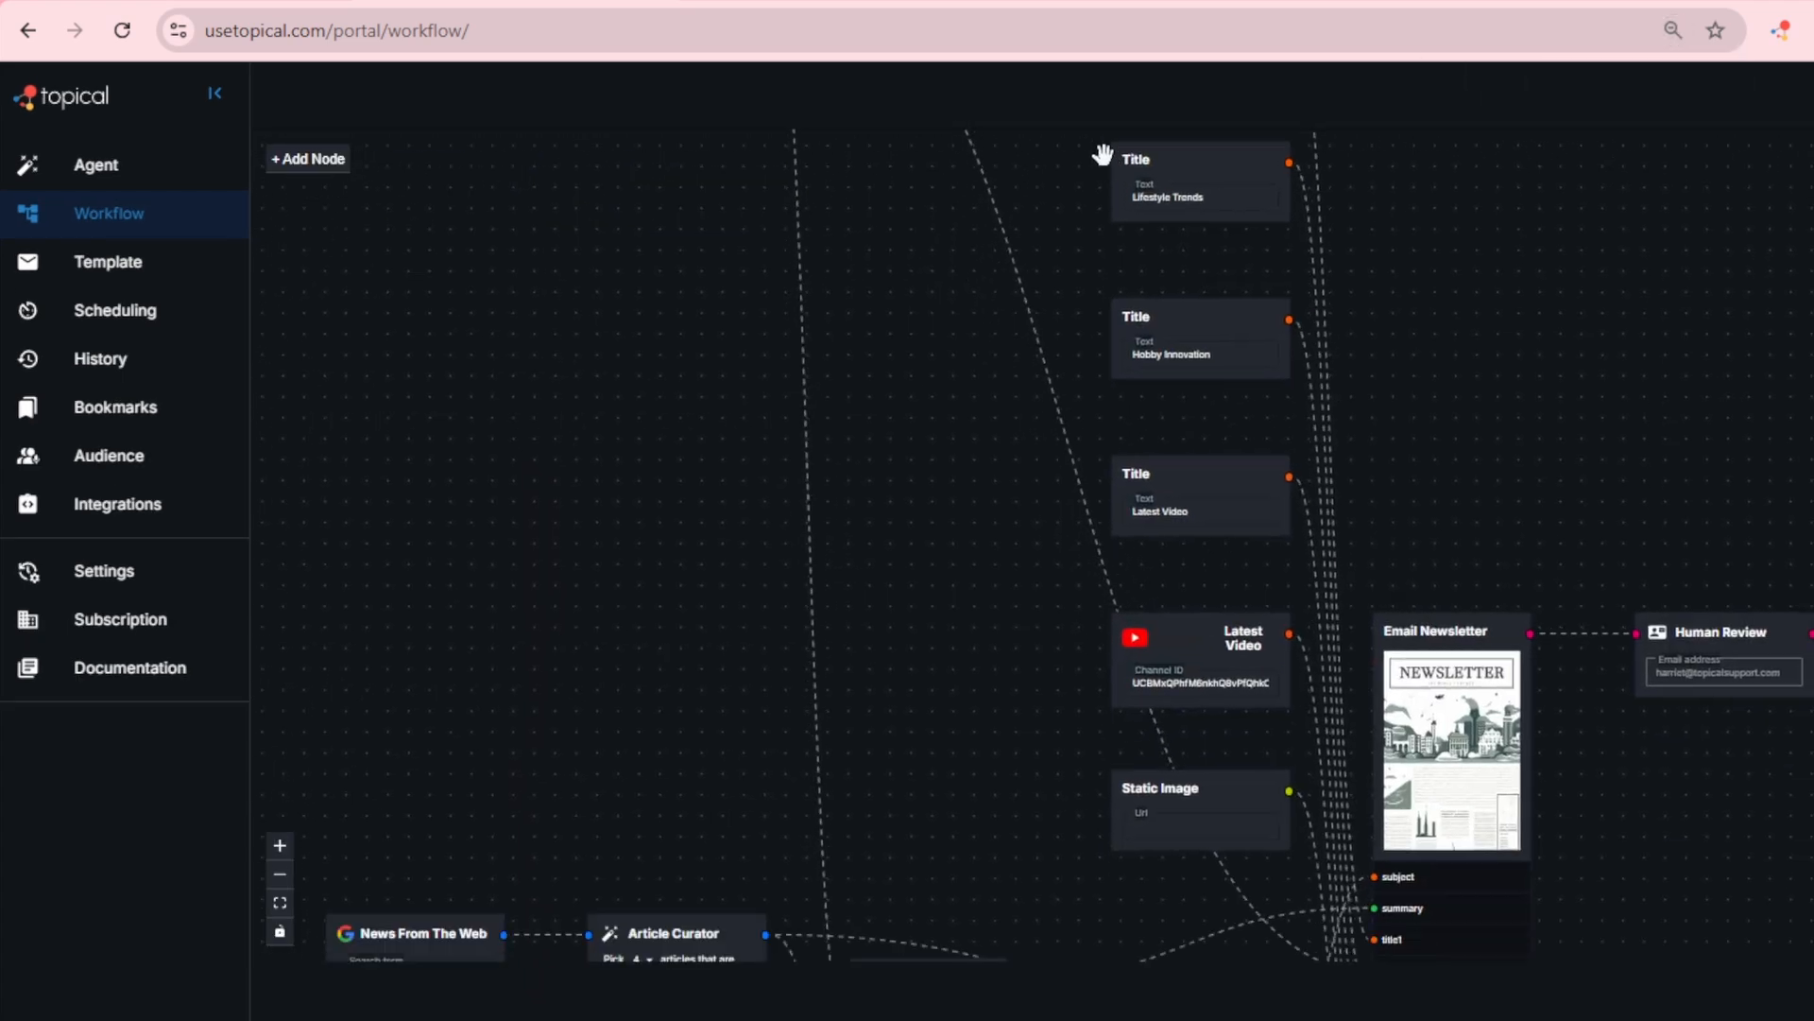
{"action": "left_click_drag", "start_coordinate": [999, 807], "coordinate": [1223, 320]}
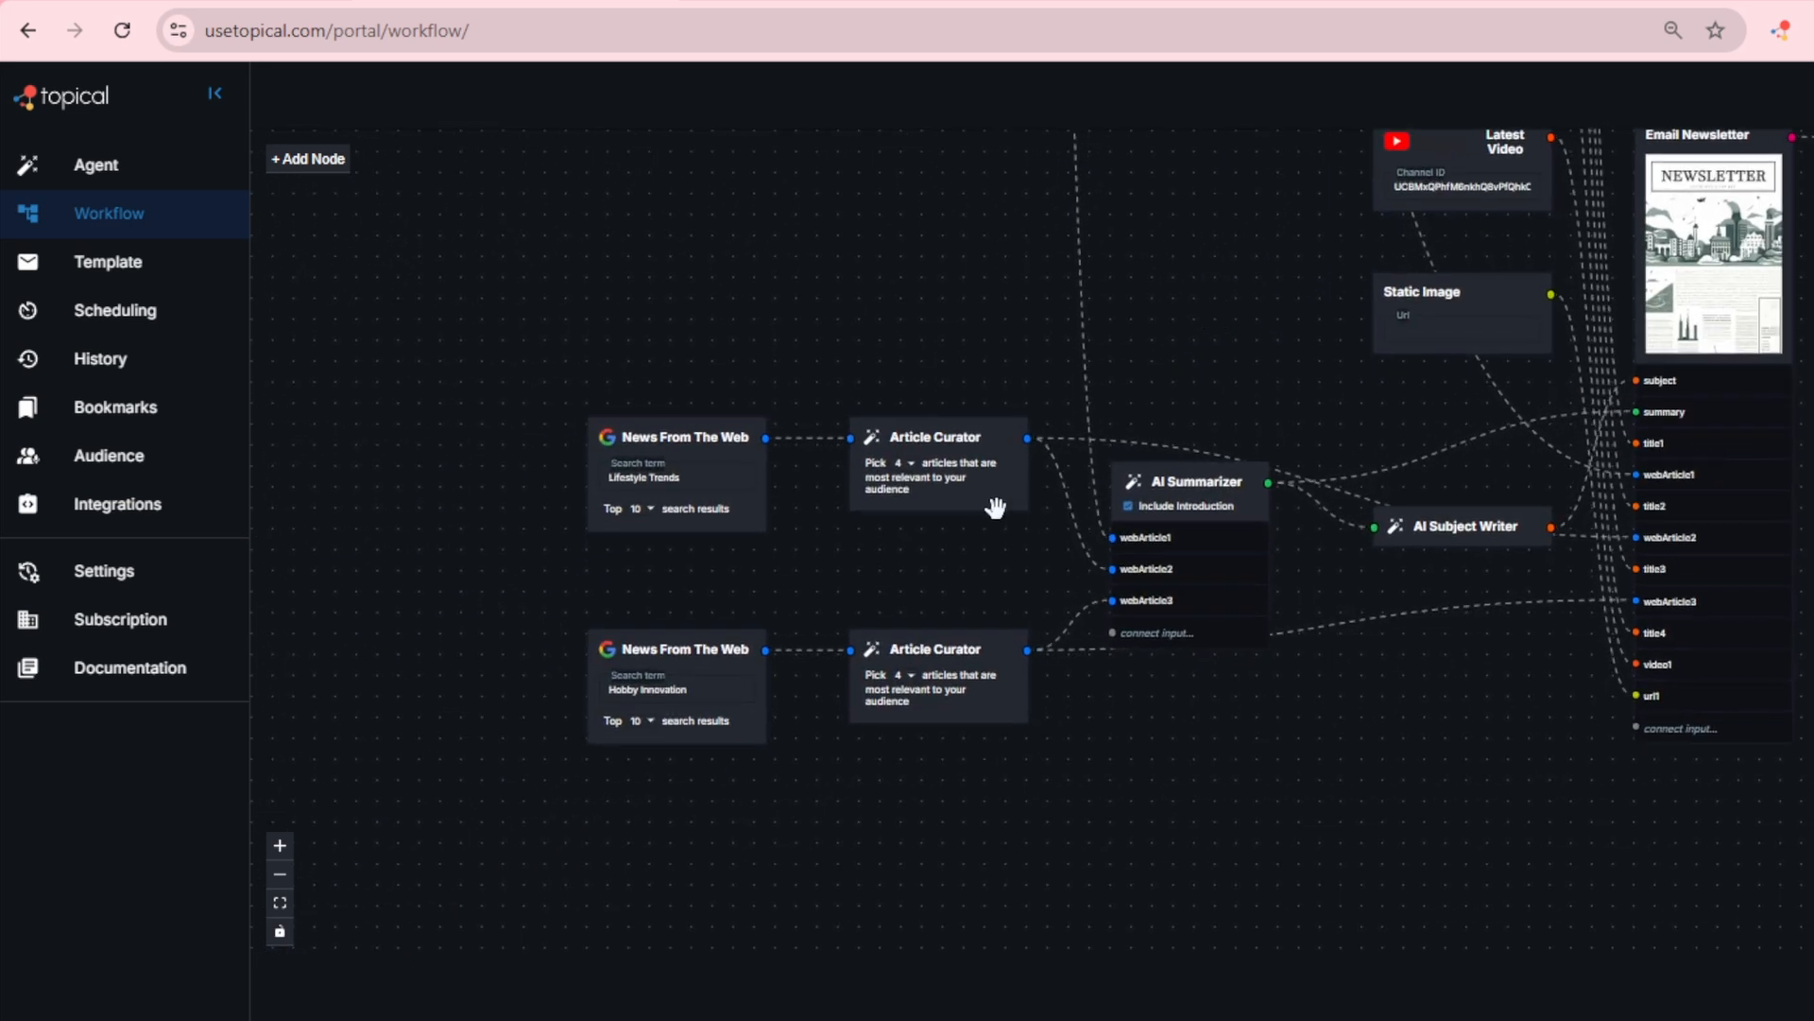
{"action": "left_click", "coordinate": [707, 470]}
{"action": "left_click_drag", "start_coordinate": [1169, 275], "coordinate": [521, 313]}
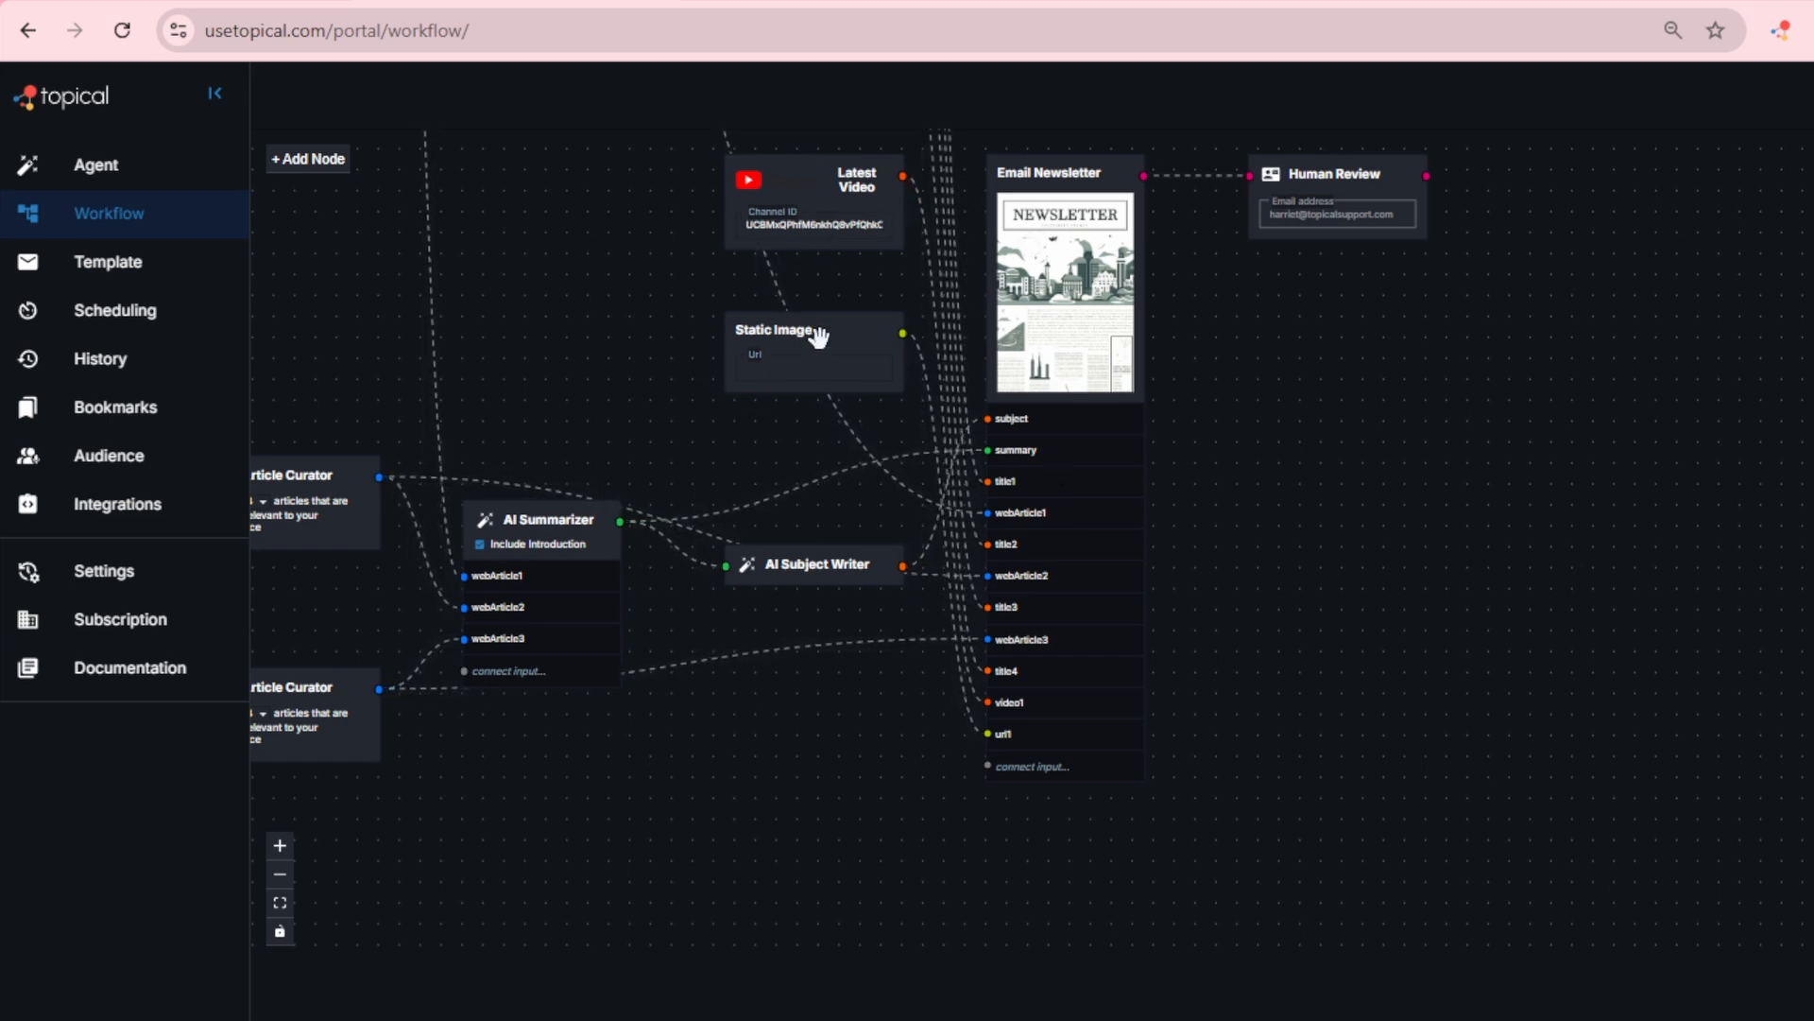
{"action": "left_click_drag", "start_coordinate": [823, 332], "coordinate": [802, 412]}
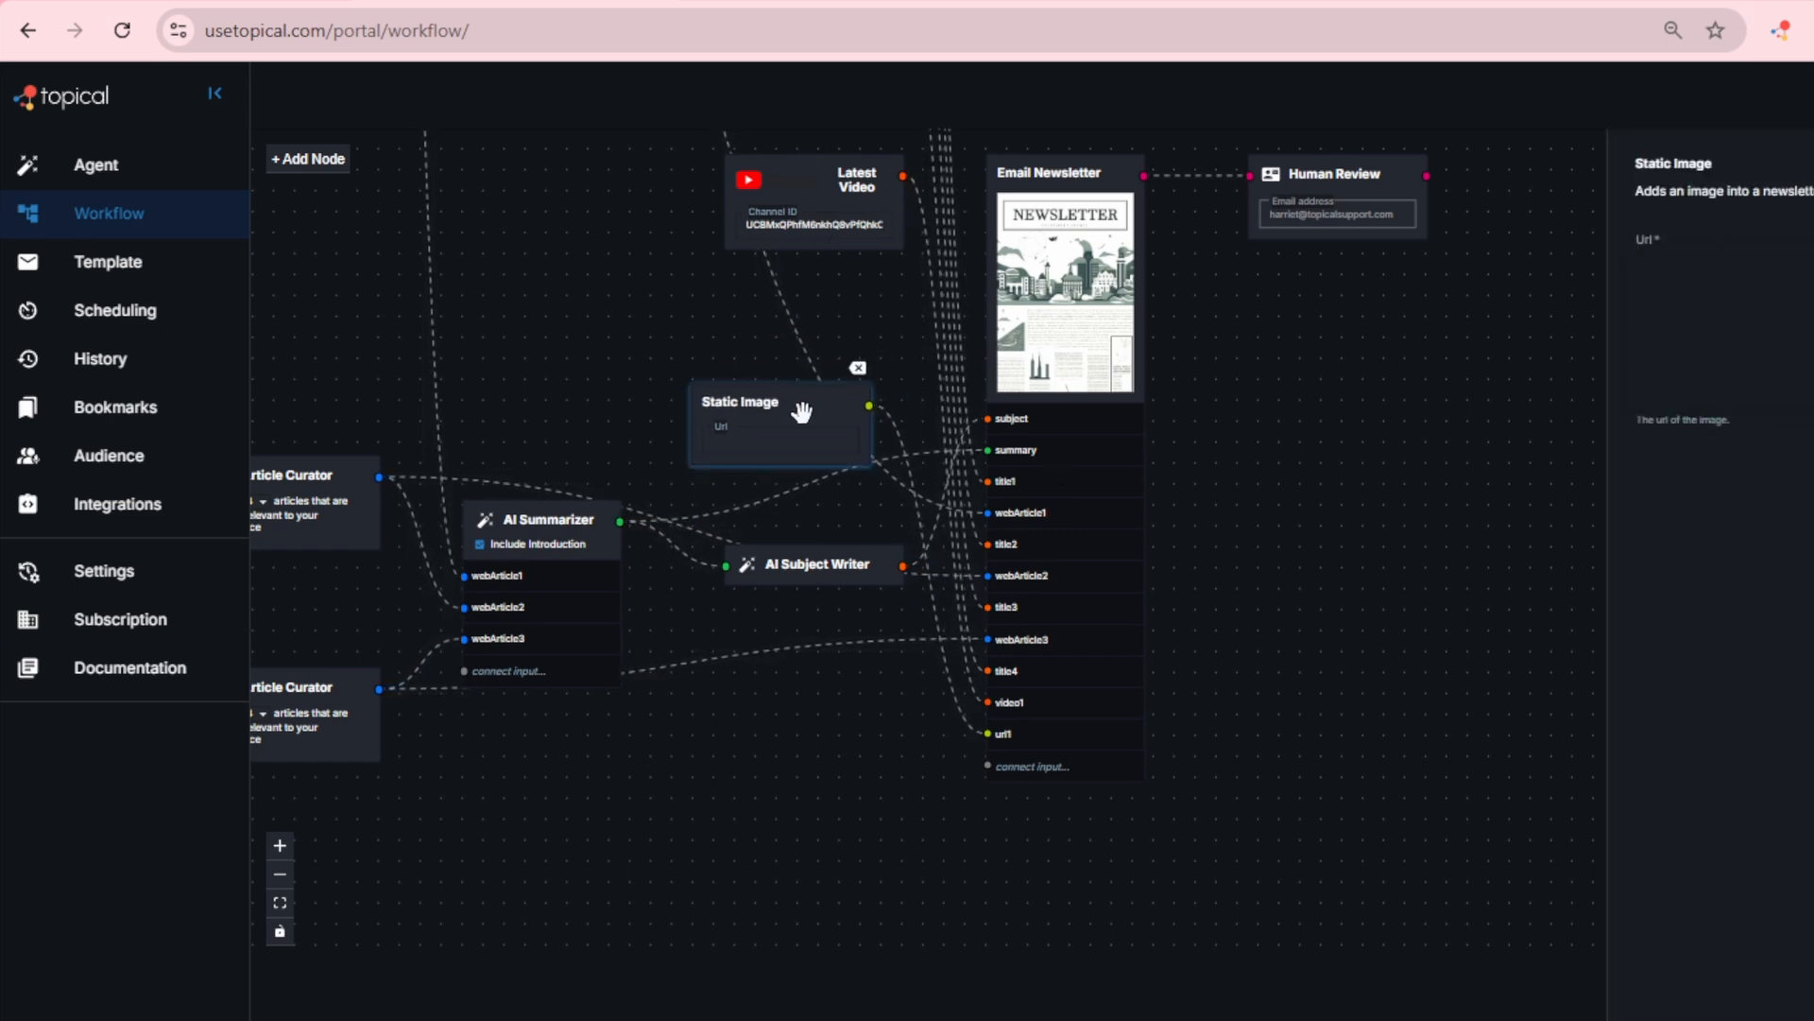
{"action": "left_click", "coordinate": [858, 367]}
{"action": "left_click", "coordinate": [832, 369]}
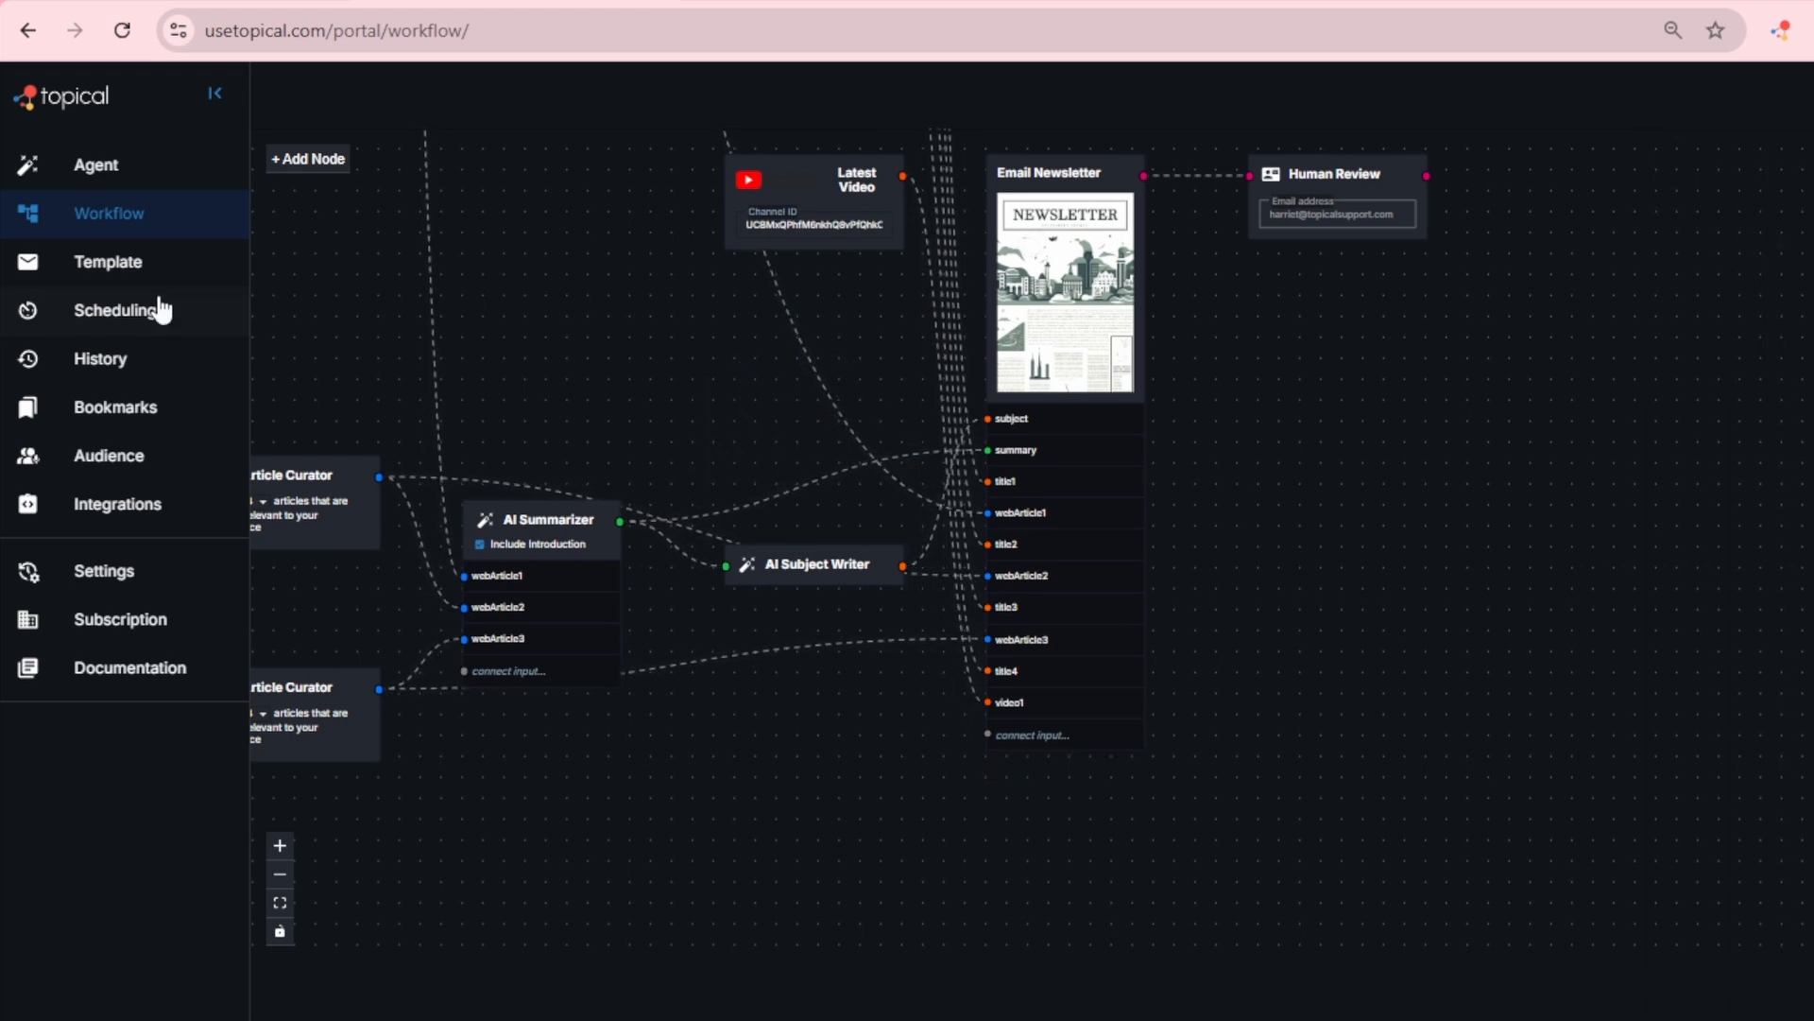
Step: Change the "DIY and Crafts News" section heading in the newsletter template to "Latest News"
{"action": "left_click", "coordinate": [109, 266]}
{"action": "left_click", "coordinate": [214, 93]}
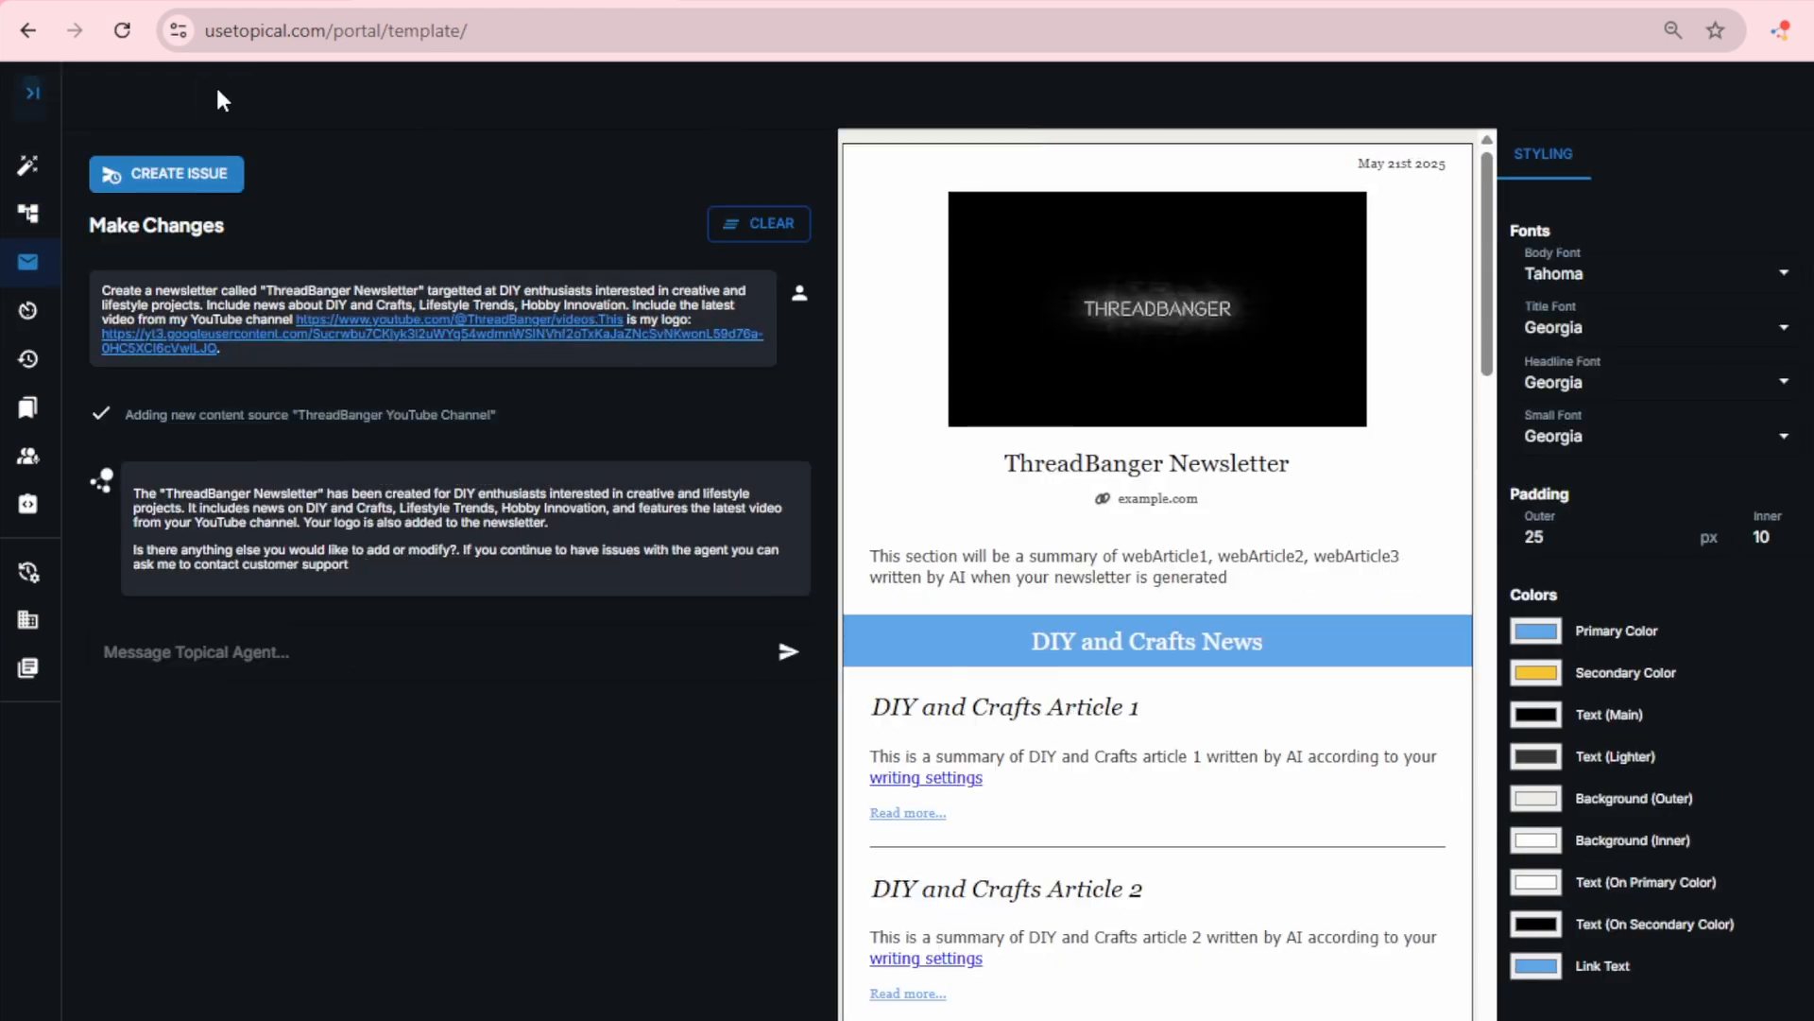
{"action": "left_click", "coordinate": [1146, 638]}
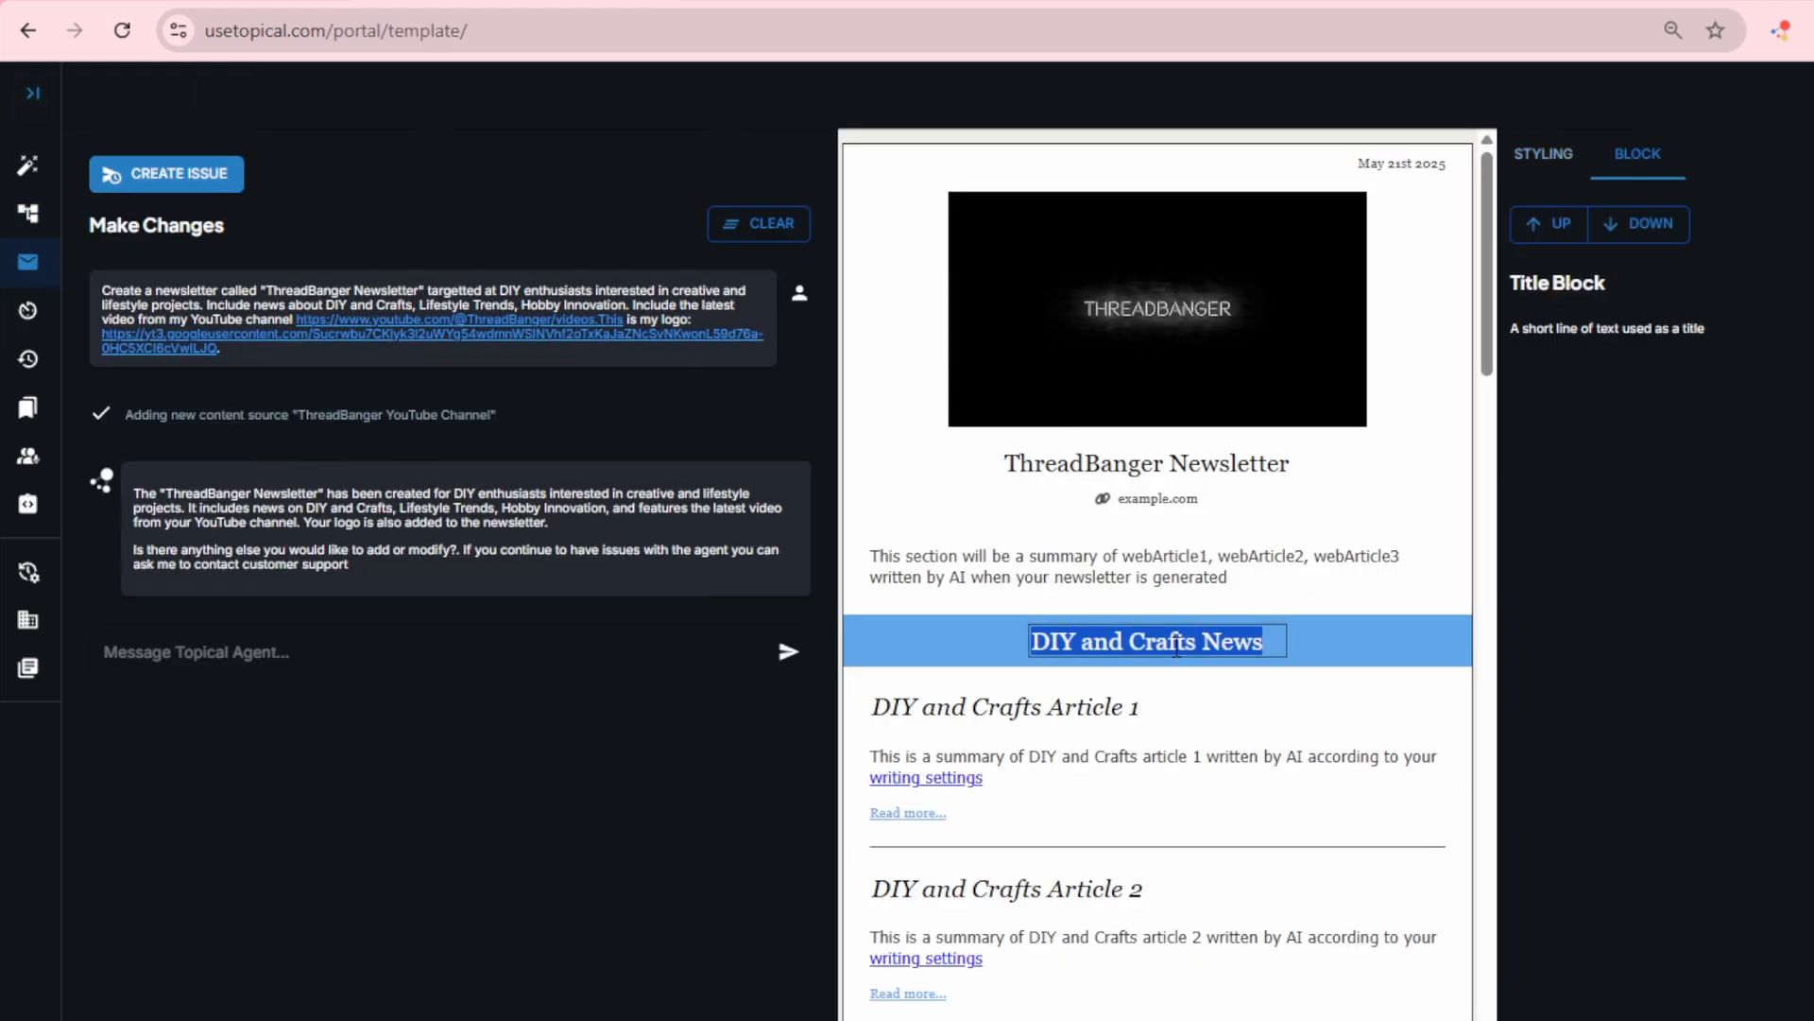
{"action": "type", "text": "1Atest"}
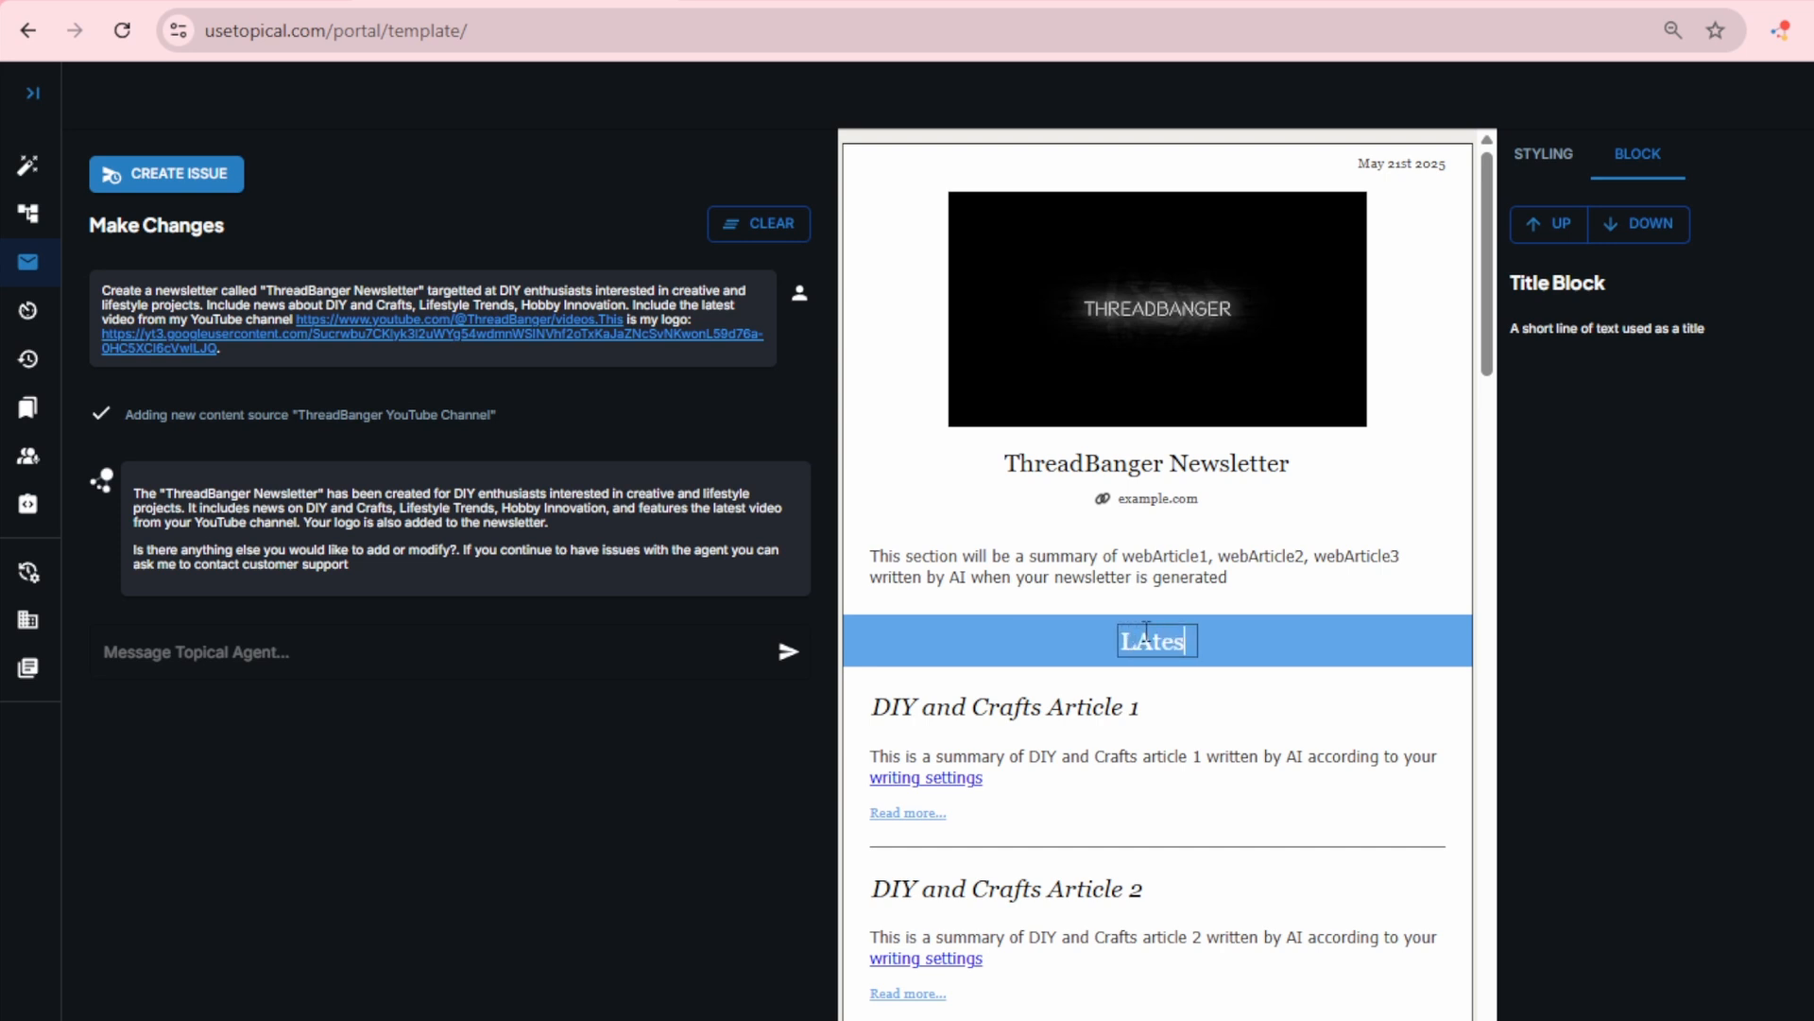
{"action": "key", "text": "ctrl+a"}
{"action": "type", "text": "Latest News"}
{"action": "left_click", "coordinate": [742, 733]}
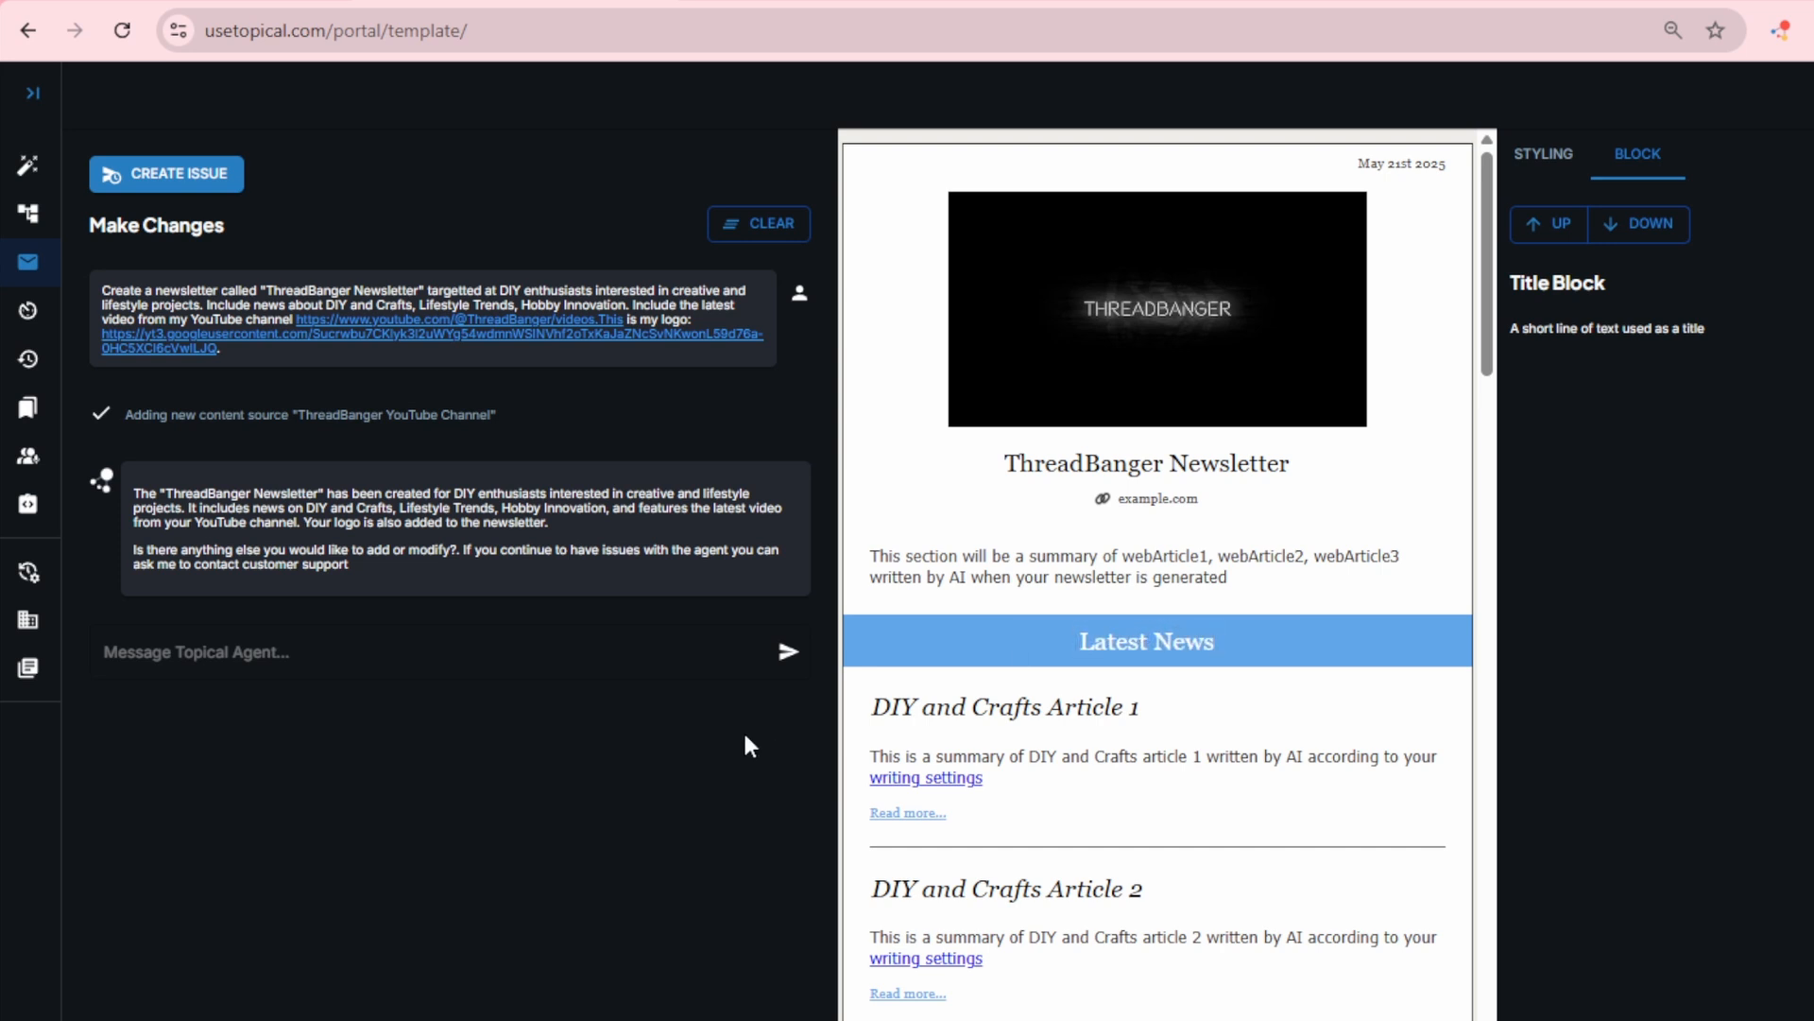
Step: Clear the agent conversation and ask it "Should I move the youtube channel higher up in the newsletter?"
{"action": "left_click", "coordinate": [497, 645]}
{"action": "left_click", "coordinate": [785, 218]}
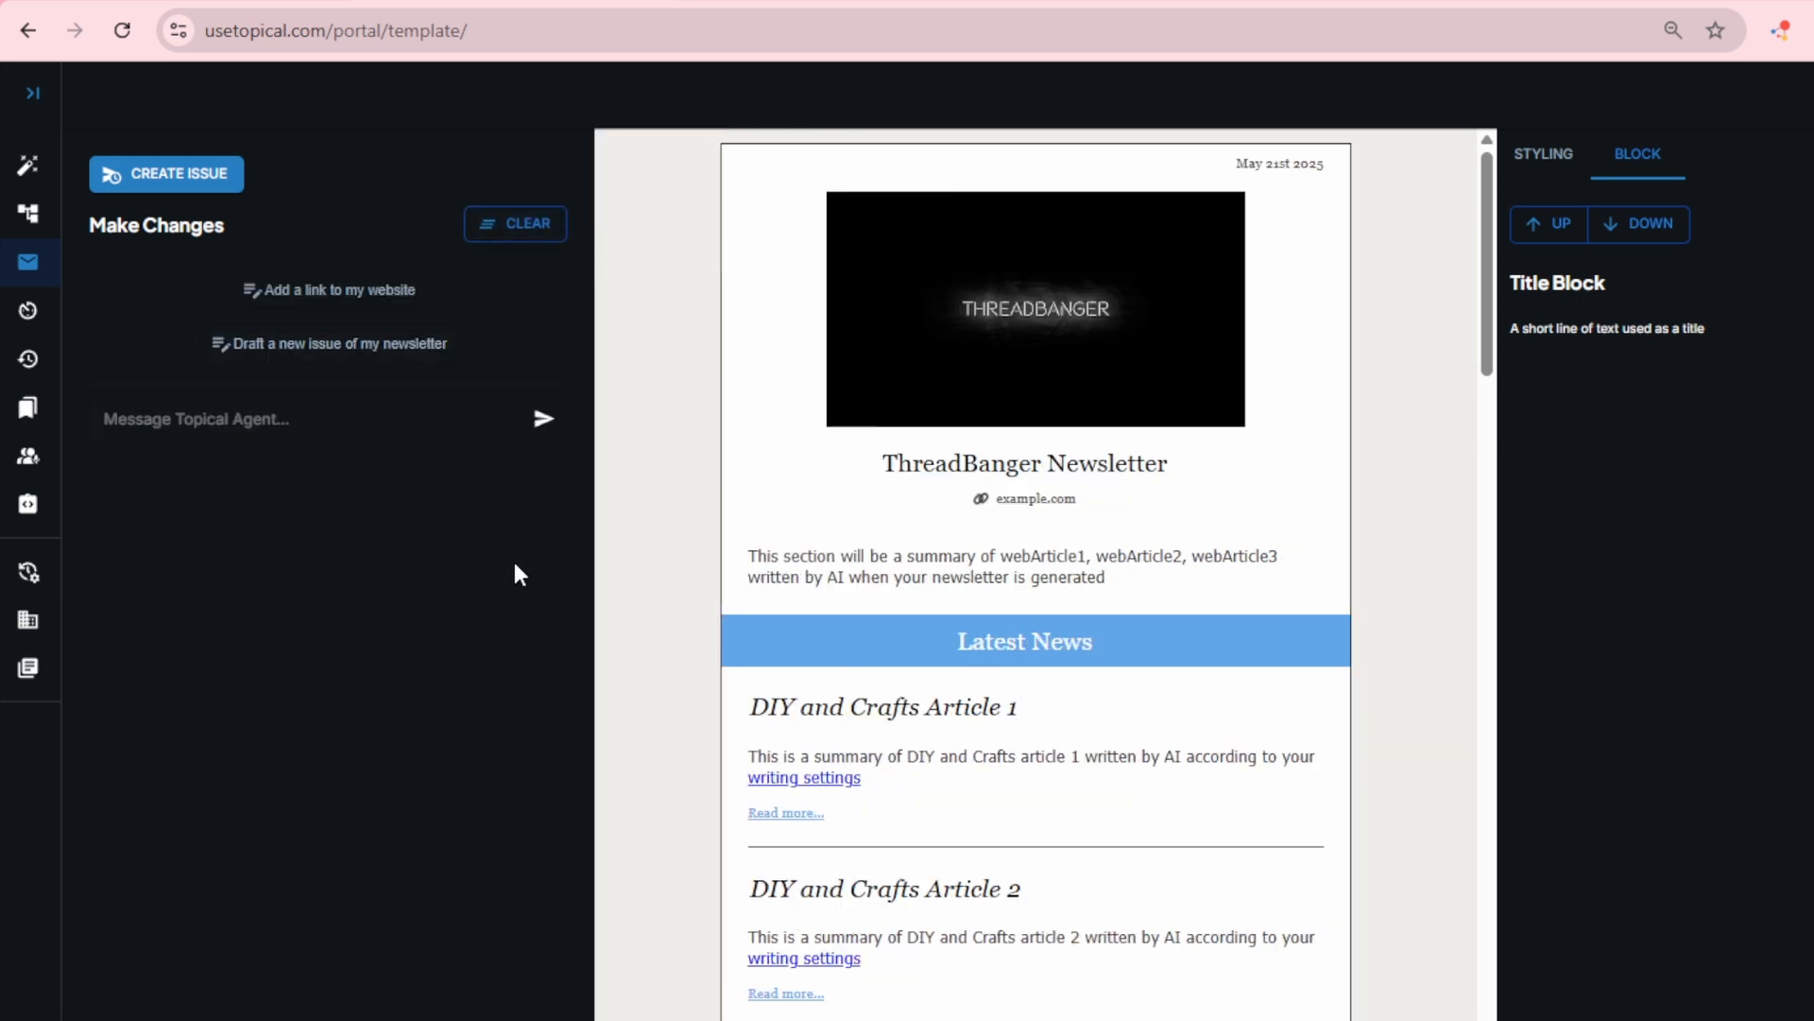
{"action": "left_click", "coordinate": [360, 435]}
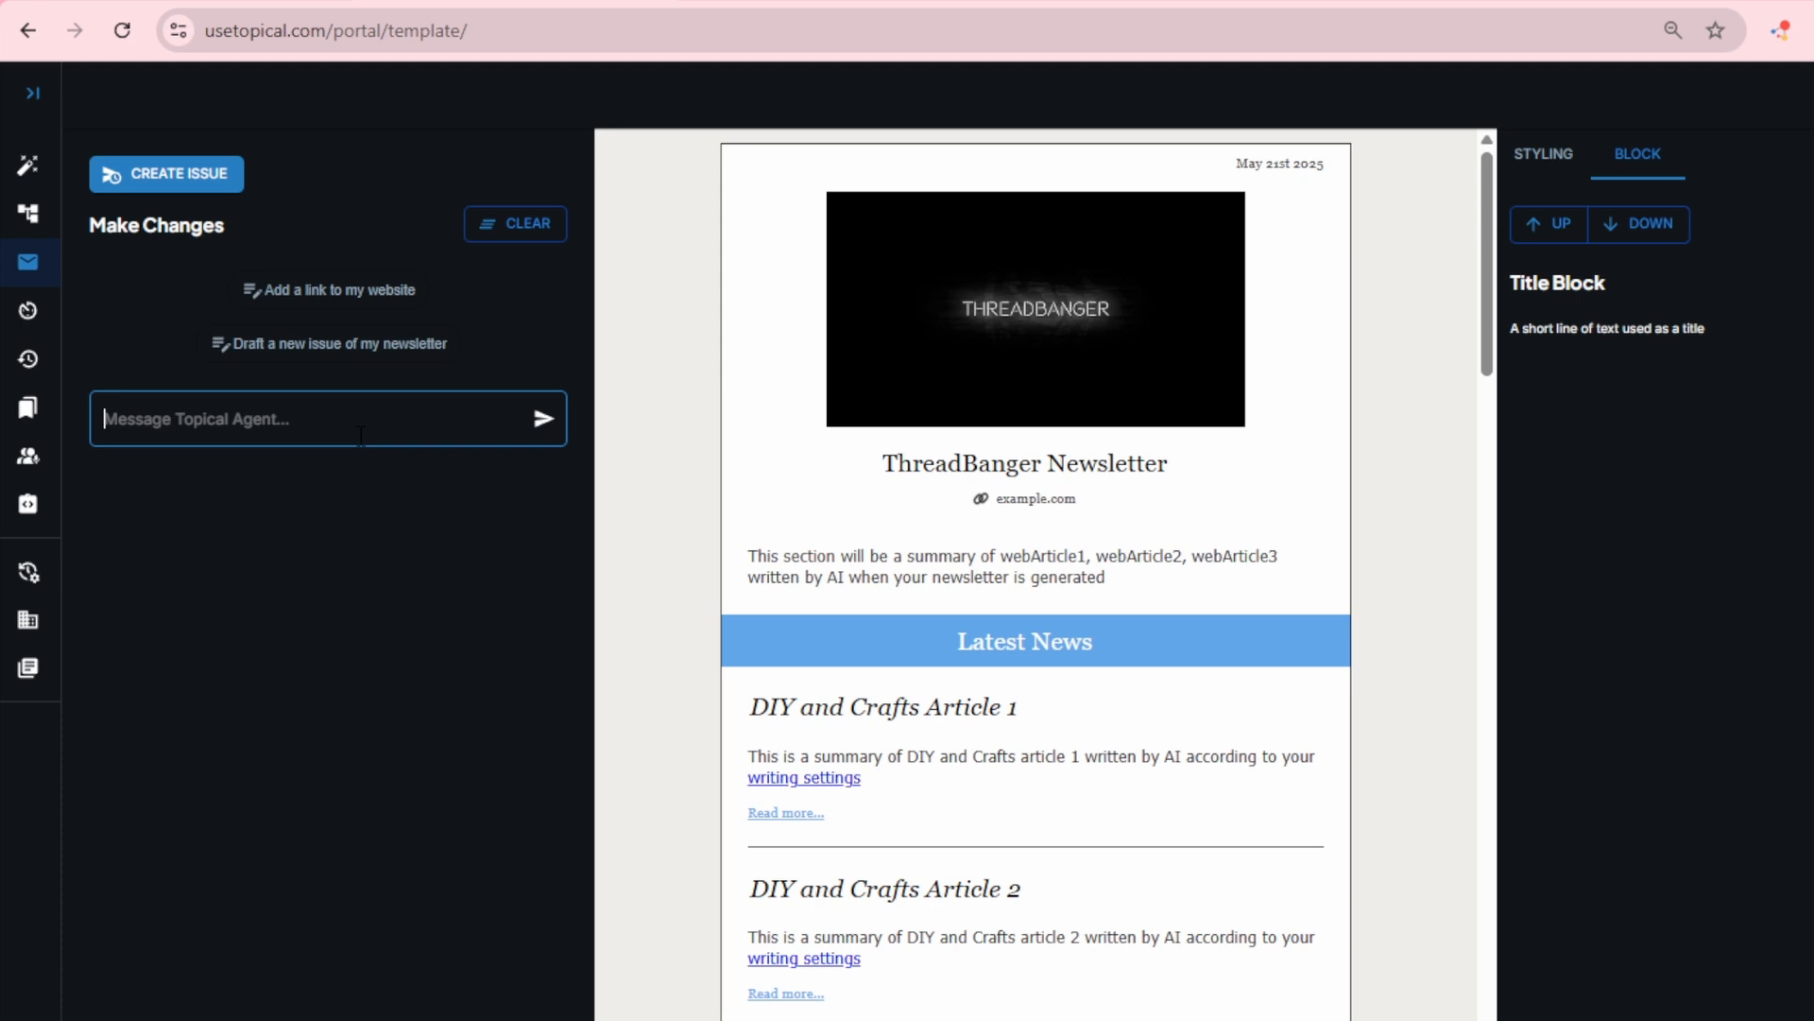
{"action": "type", "text": "Should I move the "}
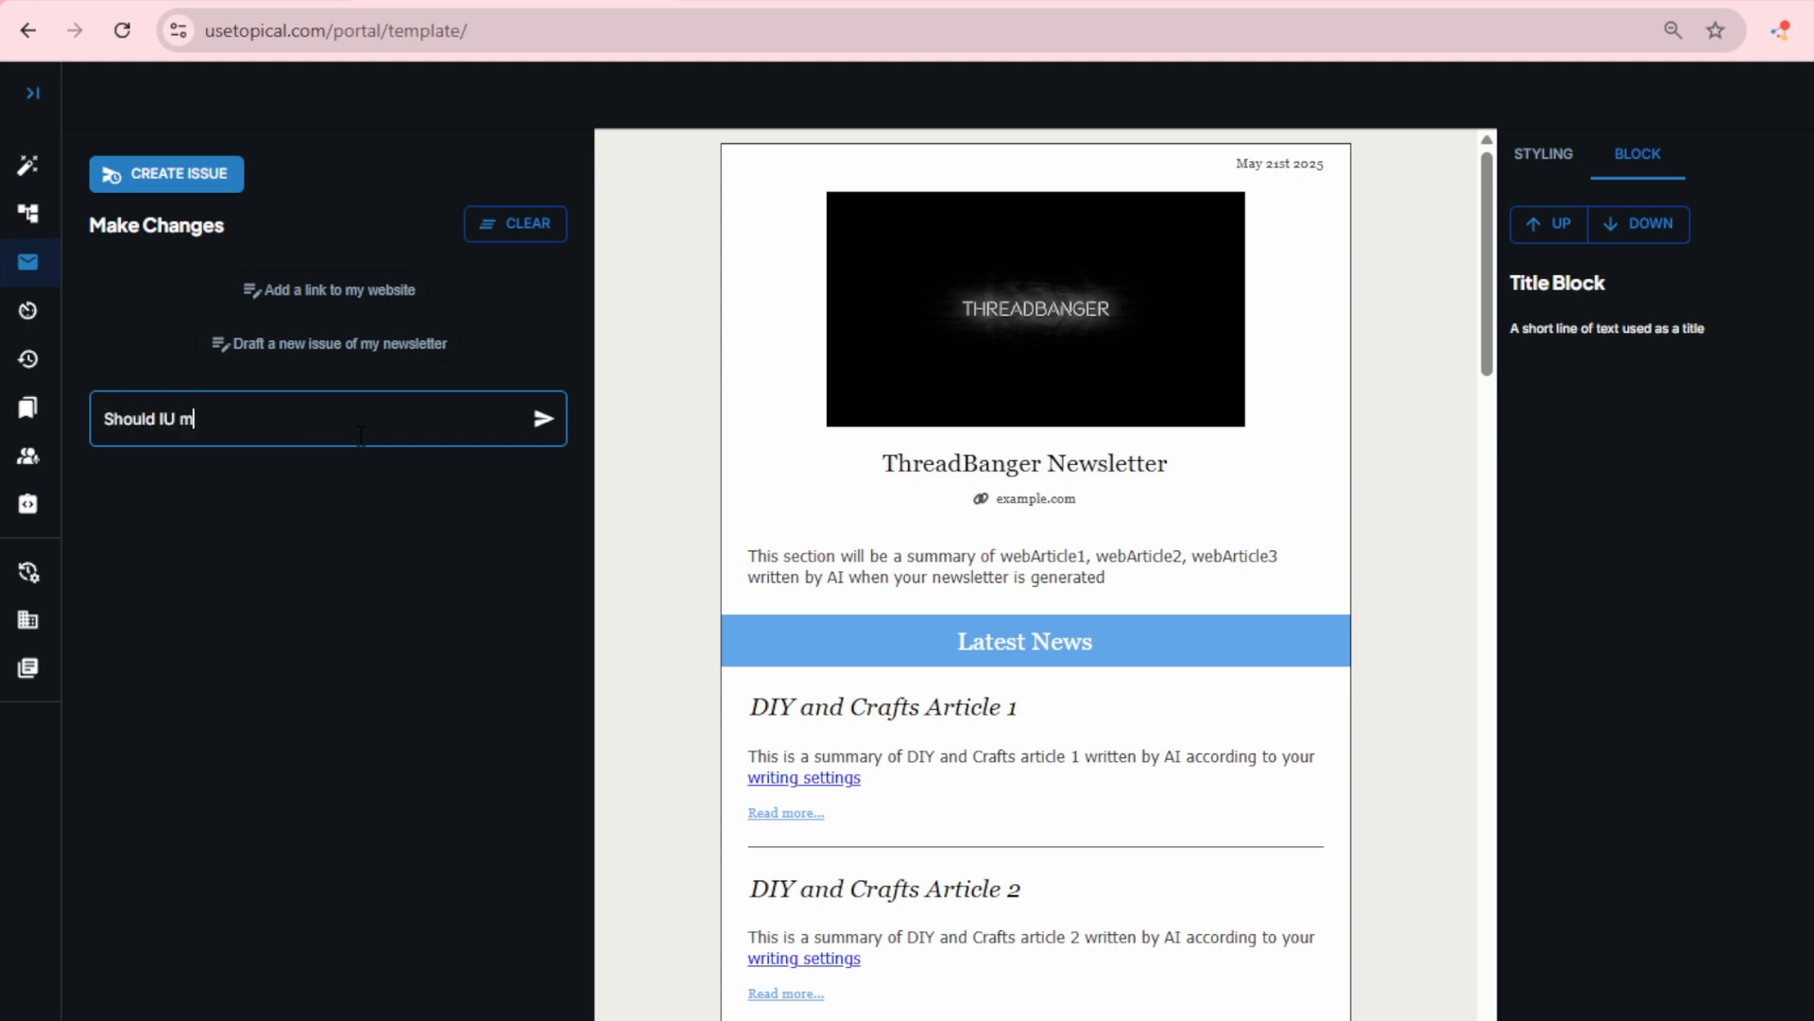
{"action": "type", "text": "youtube channel"}
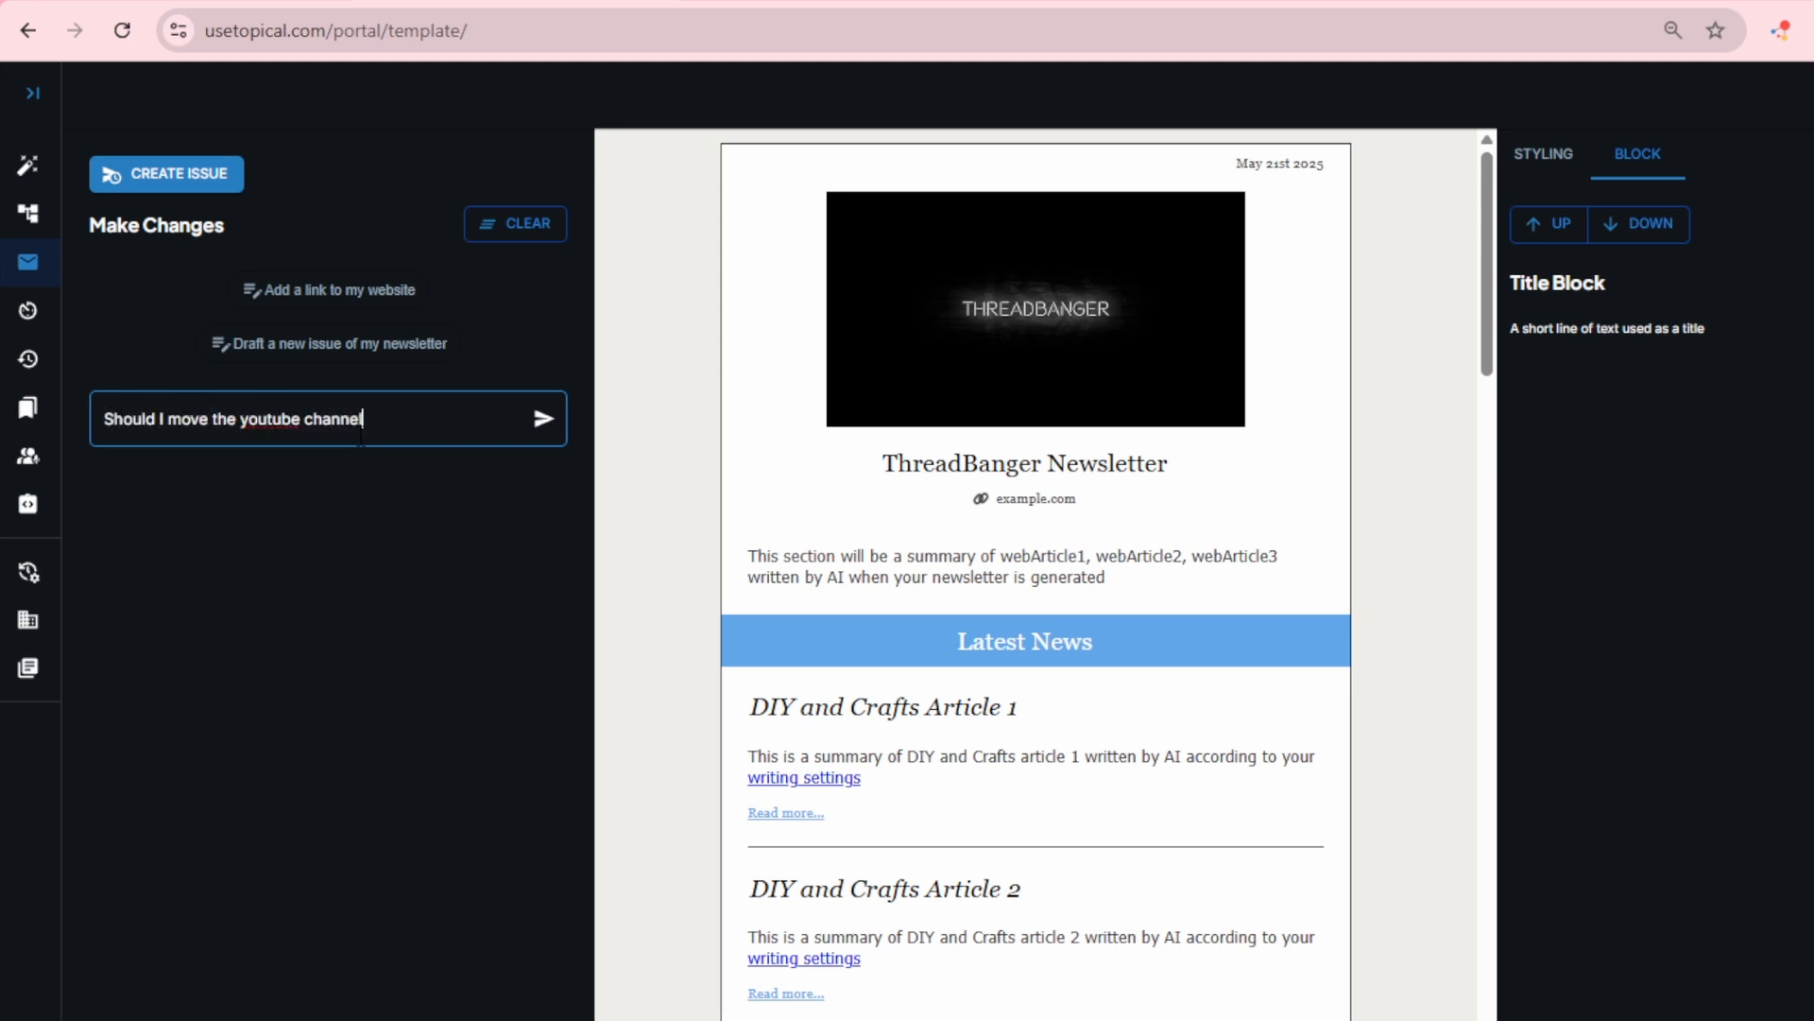
{"action": "type", "text": " higher uy in the newsletter?"}
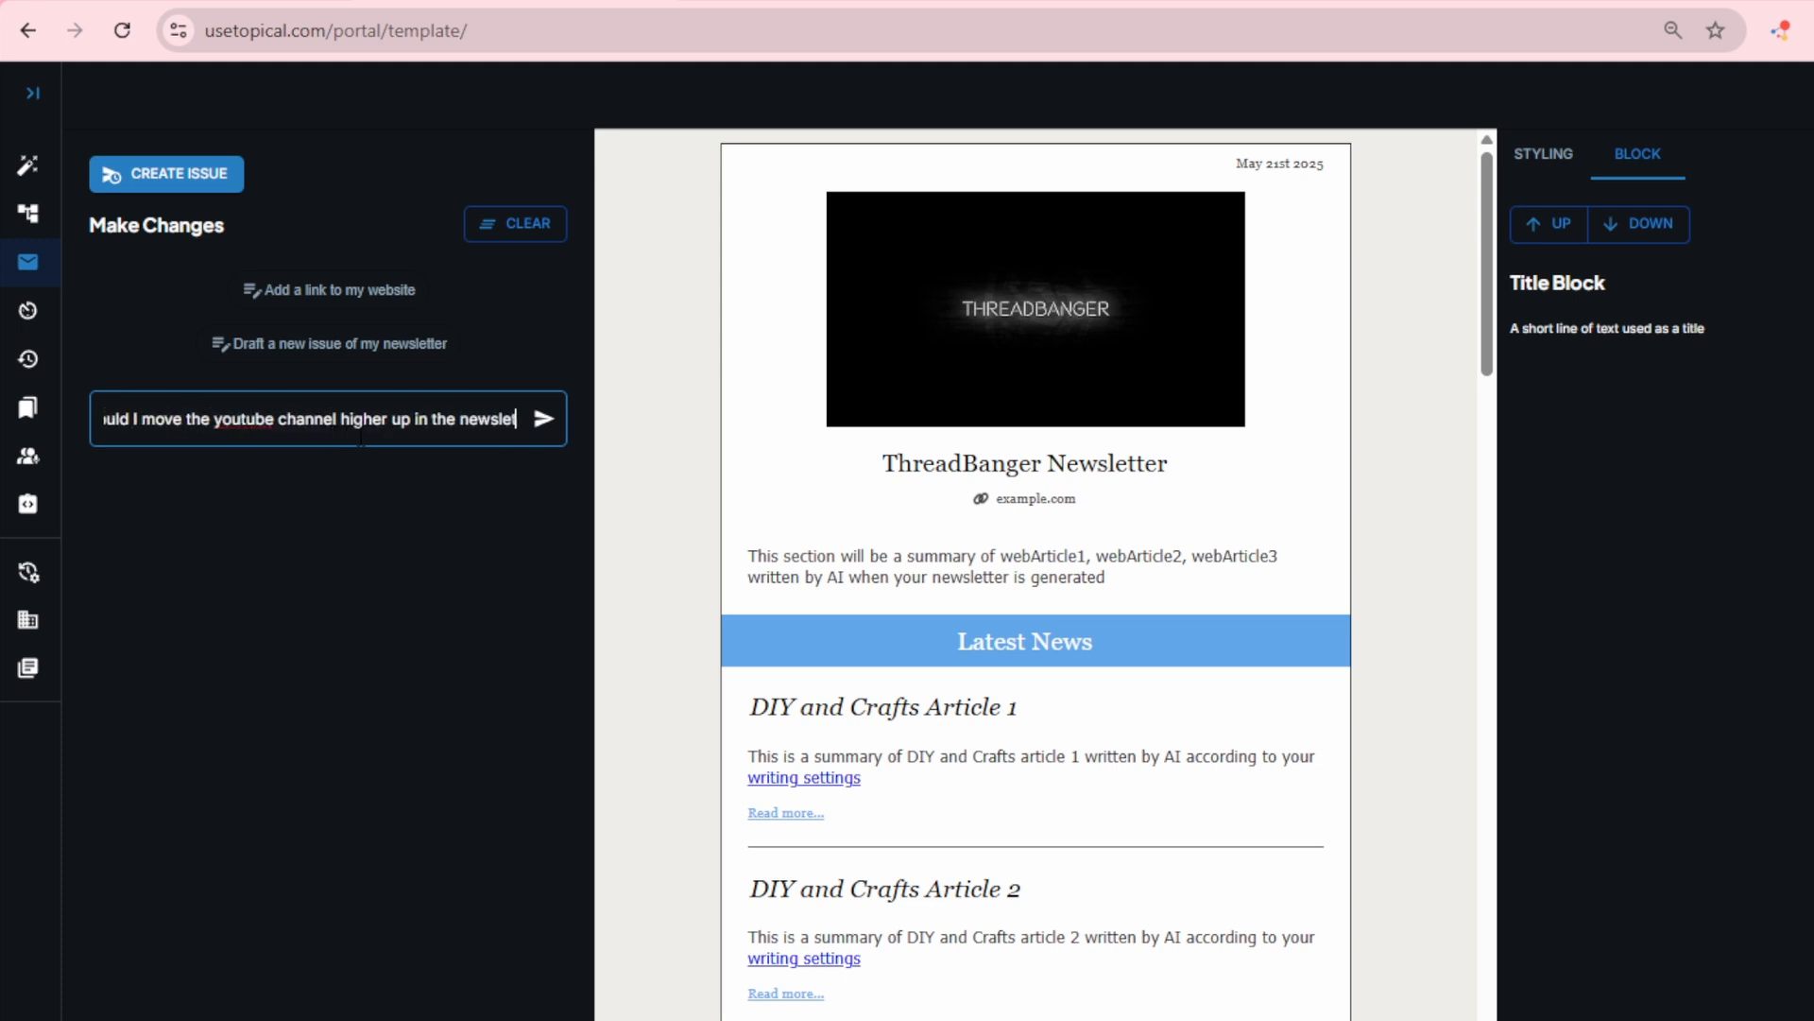
{"action": "key", "text": "Return"}
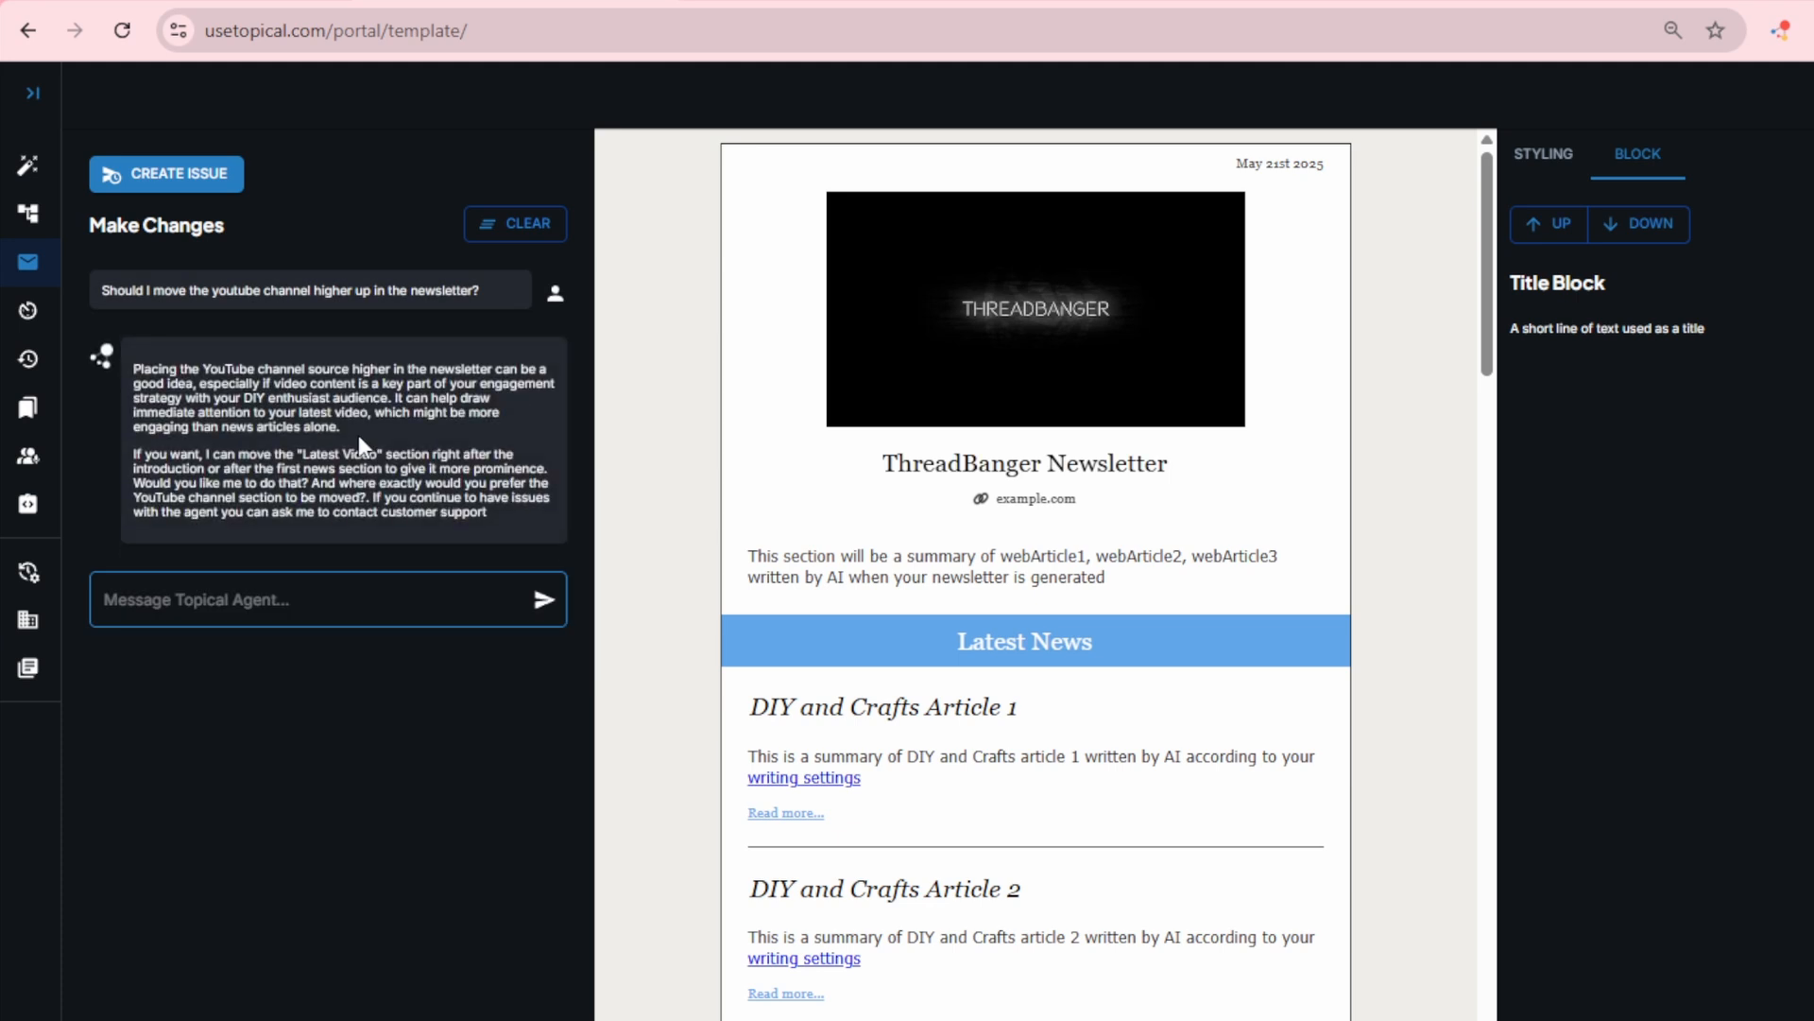
Step: Draft a new issue of the newsletter and open the generated issue to review its introduction and articles
{"action": "left_click", "coordinate": [181, 173]}
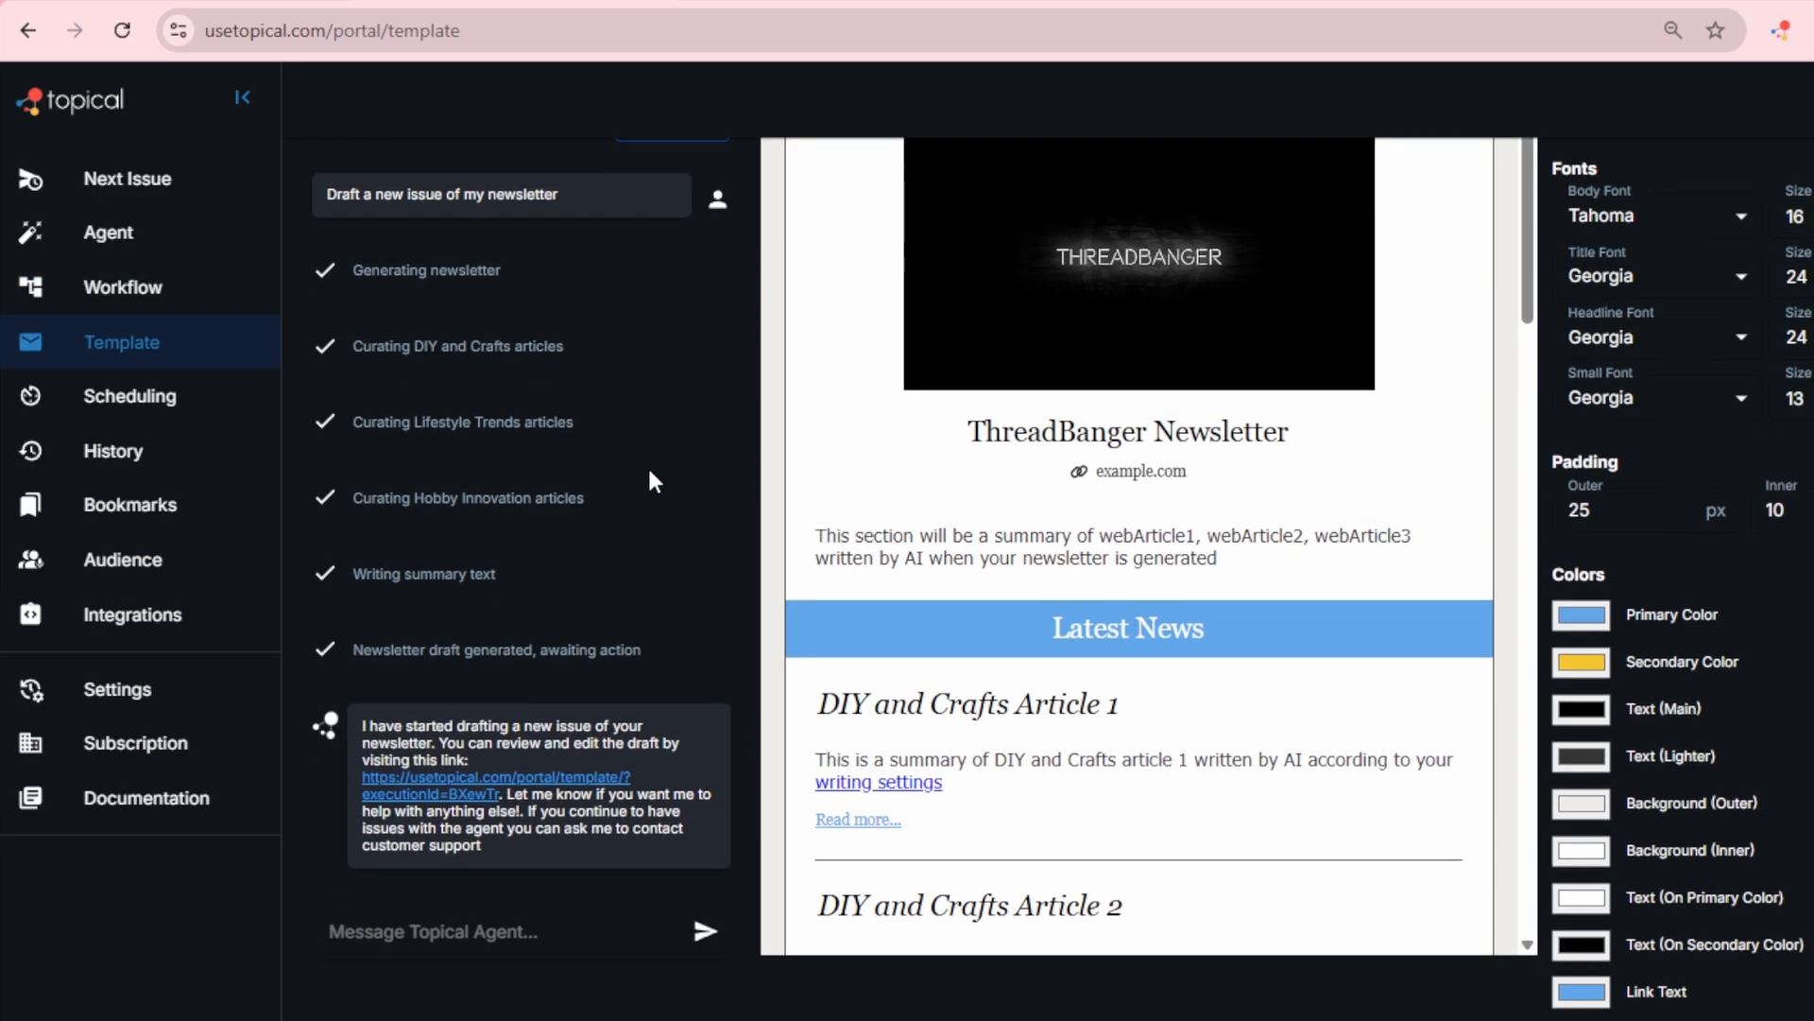
{"action": "left_click", "coordinate": [192, 198]}
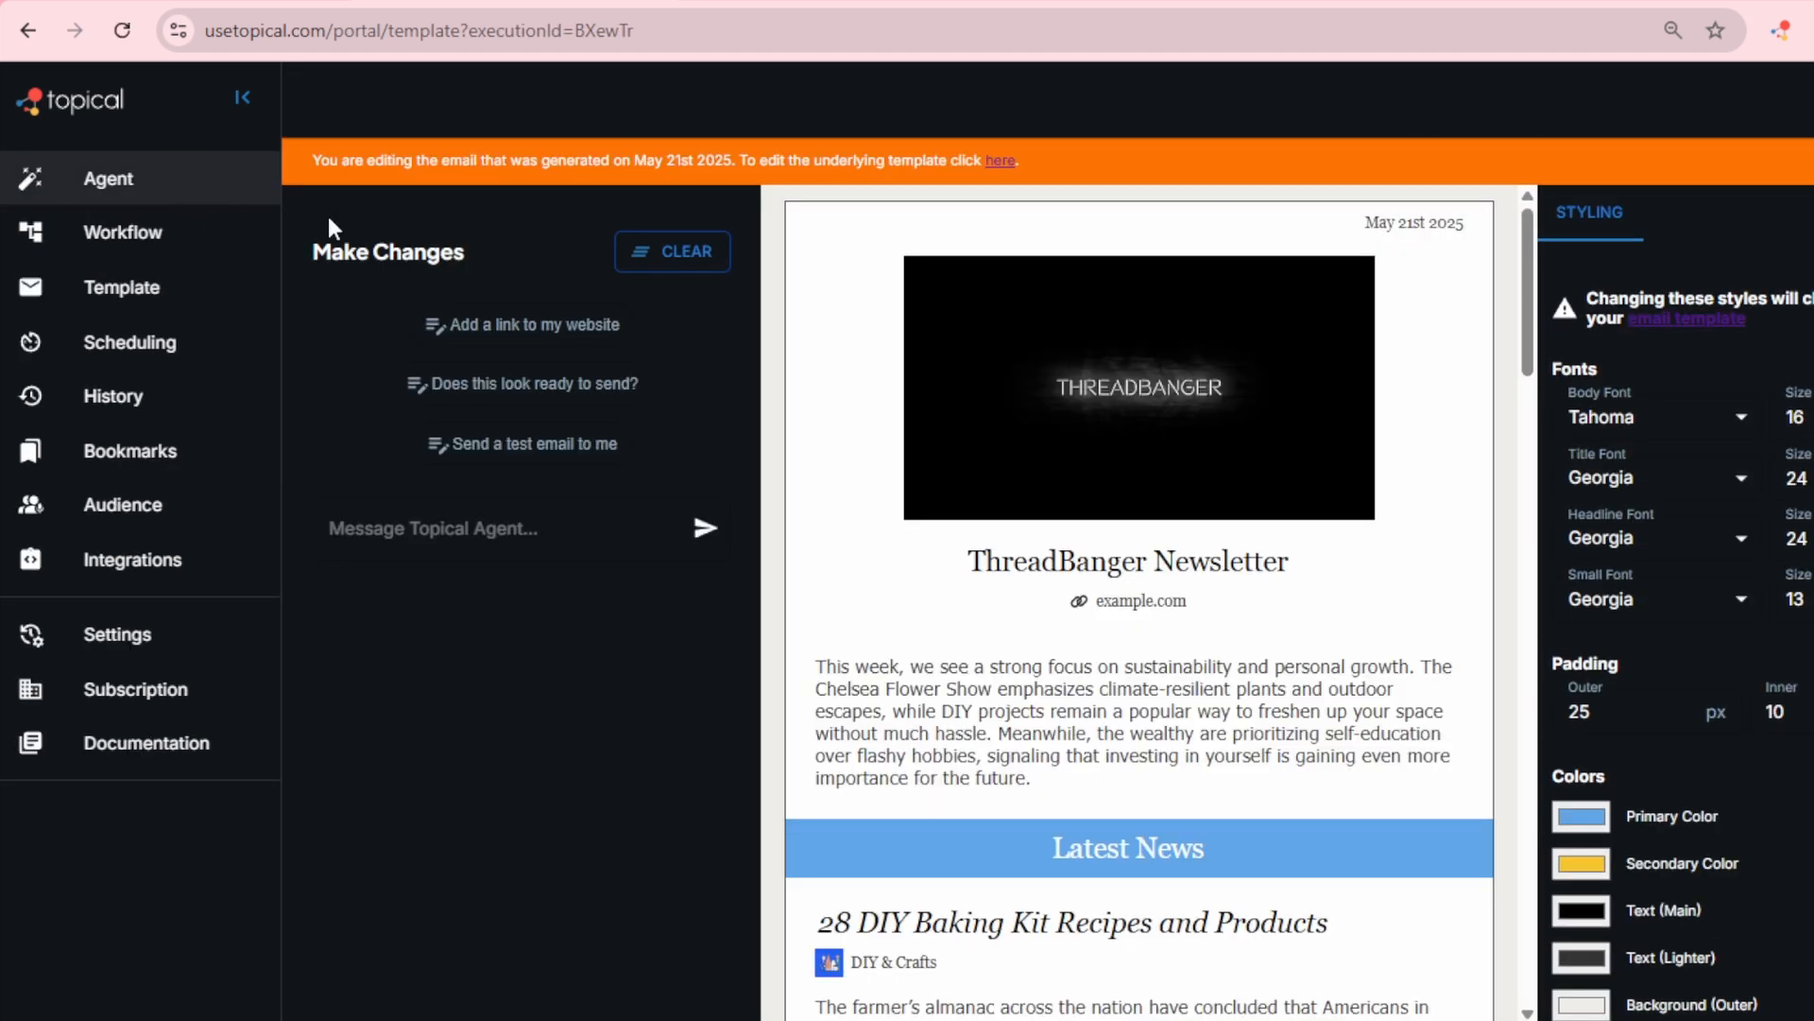
{"action": "scroll", "coordinate": [945, 567], "scroll_direction": "down", "scroll_amount": 7}
{"action": "scroll", "coordinate": [1018, 682], "scroll_direction": "up", "scroll_amount": 4}
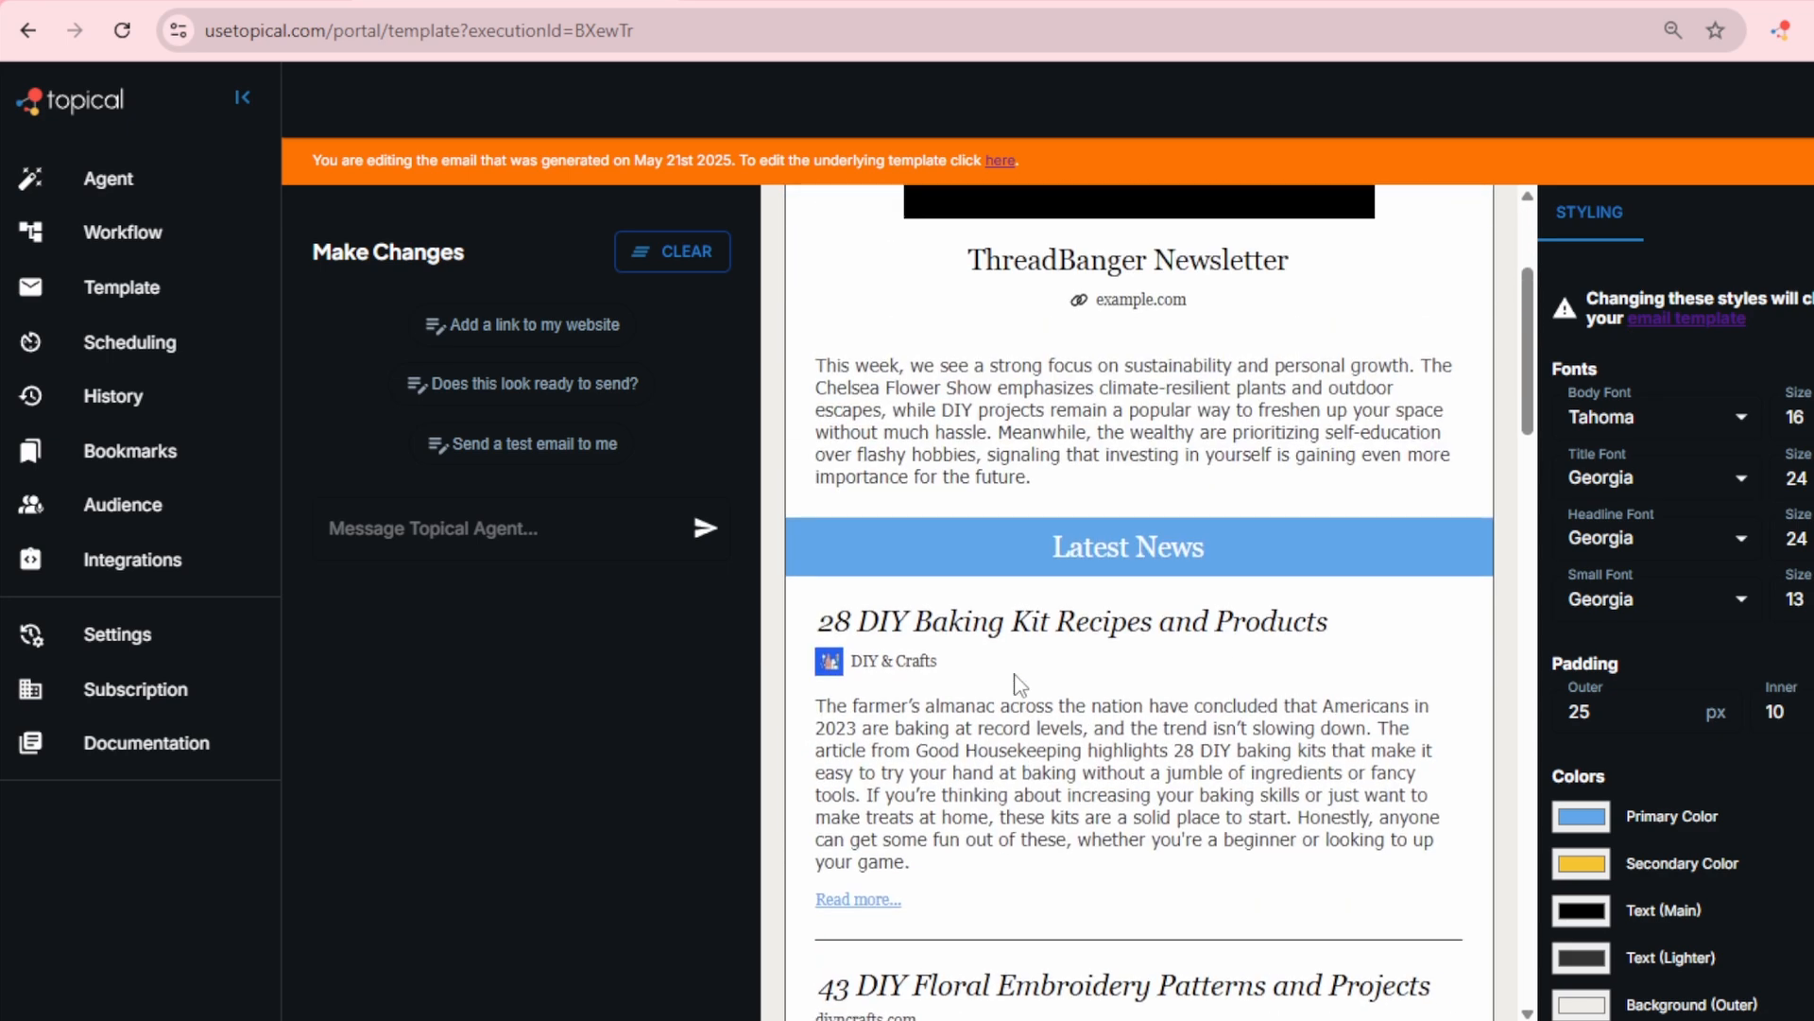
Step: Review the generated ThreadBanger issue from its header and introduction through the article sections to the Latest Video
{"action": "scroll", "coordinate": [1019, 682], "scroll_direction": "up", "scroll_amount": 3}
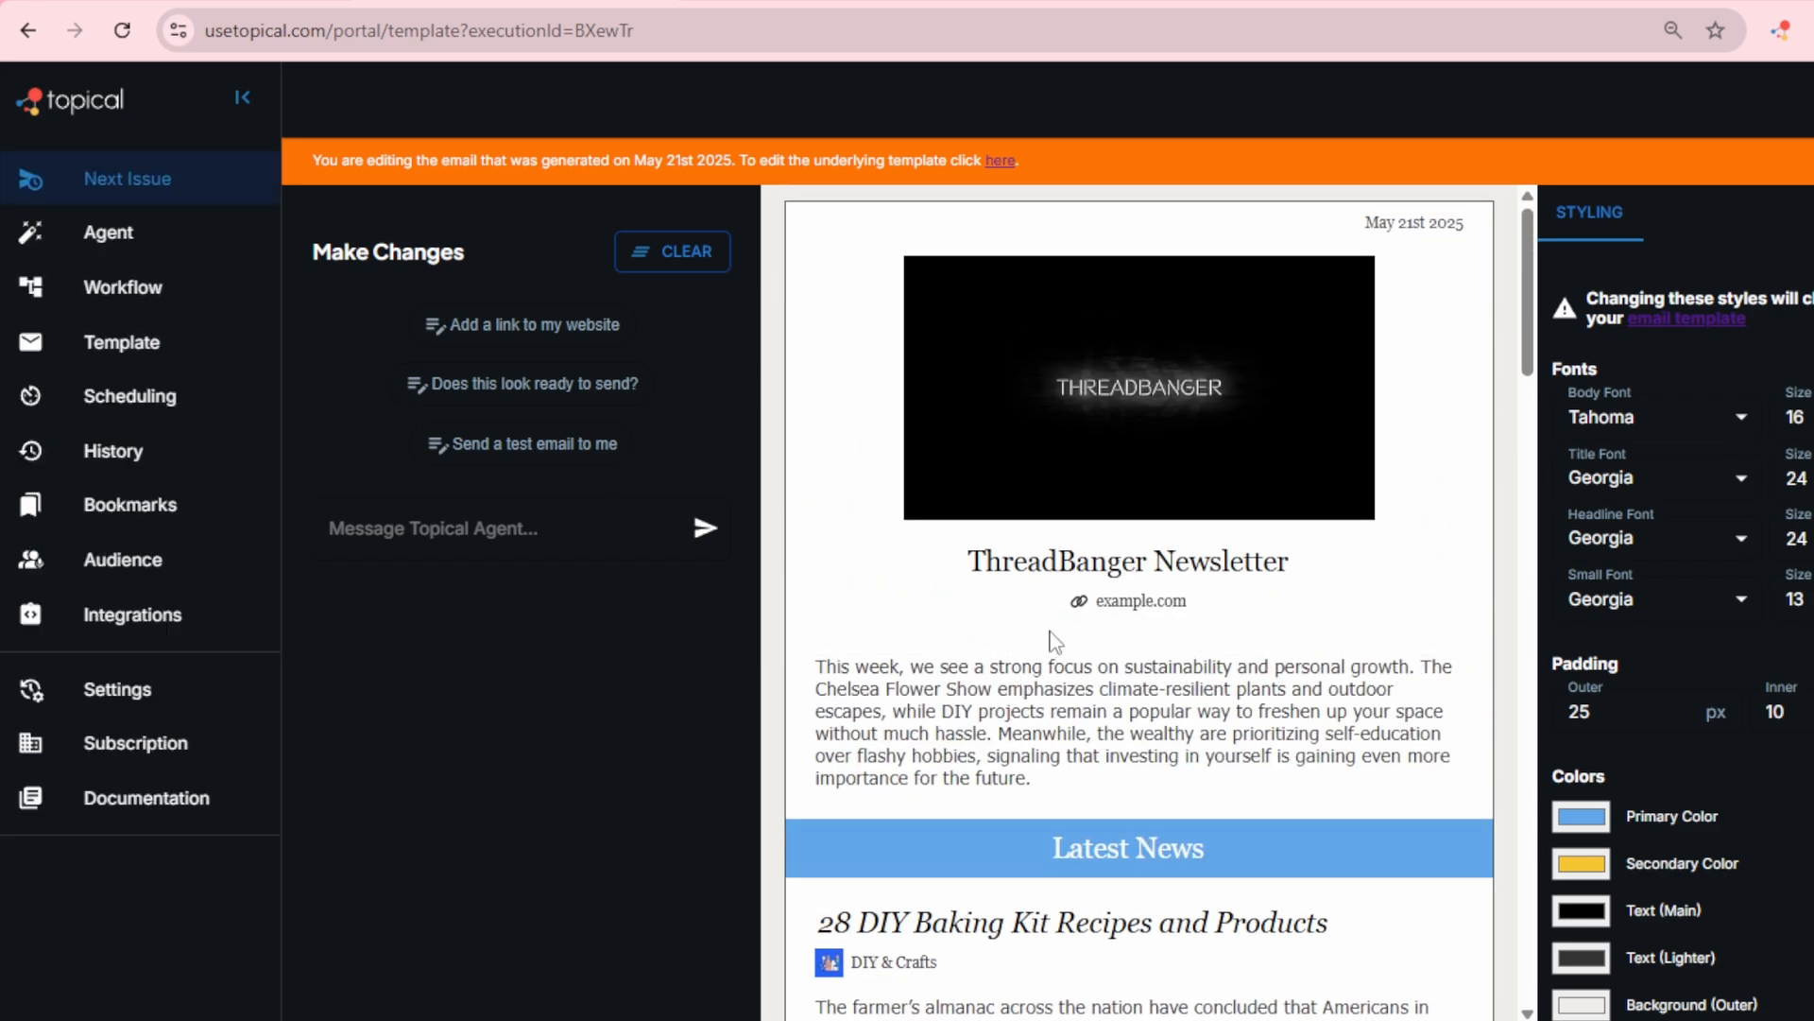
{"action": "scroll", "coordinate": [1055, 638], "scroll_direction": "down", "scroll_amount": 15}
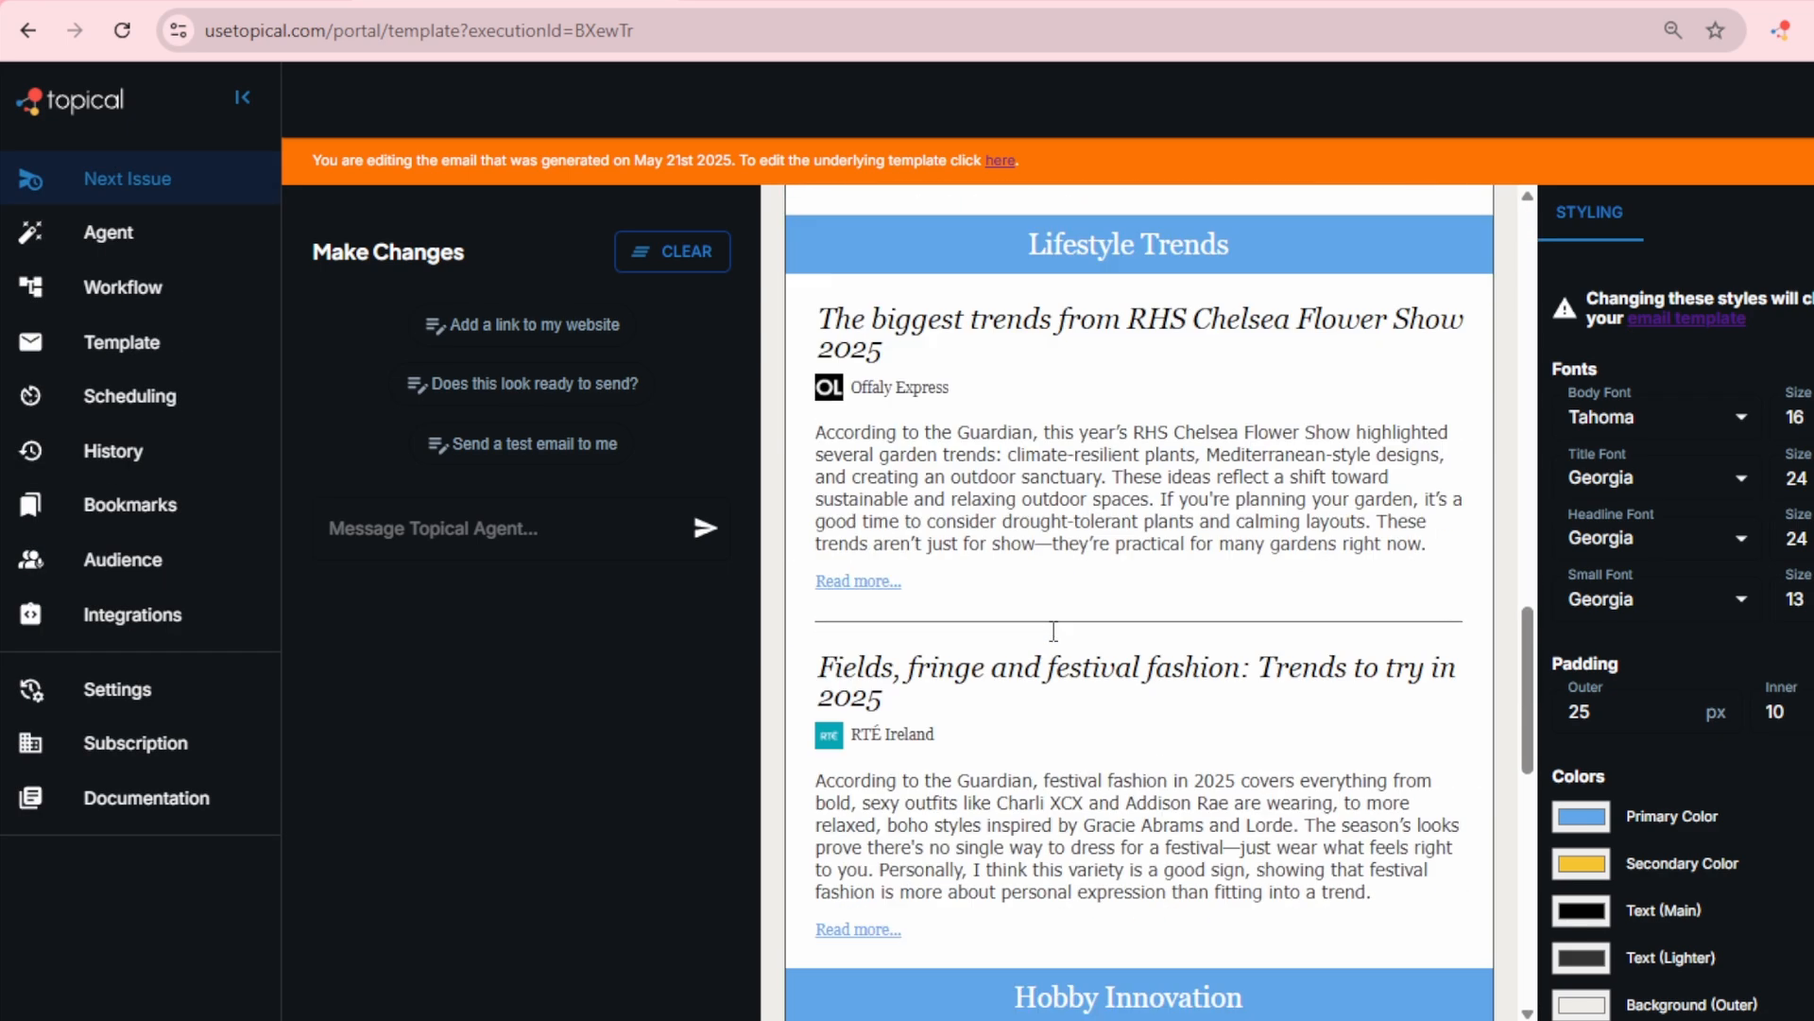
{"action": "scroll", "coordinate": [1054, 631], "scroll_direction": "down", "scroll_amount": 10}
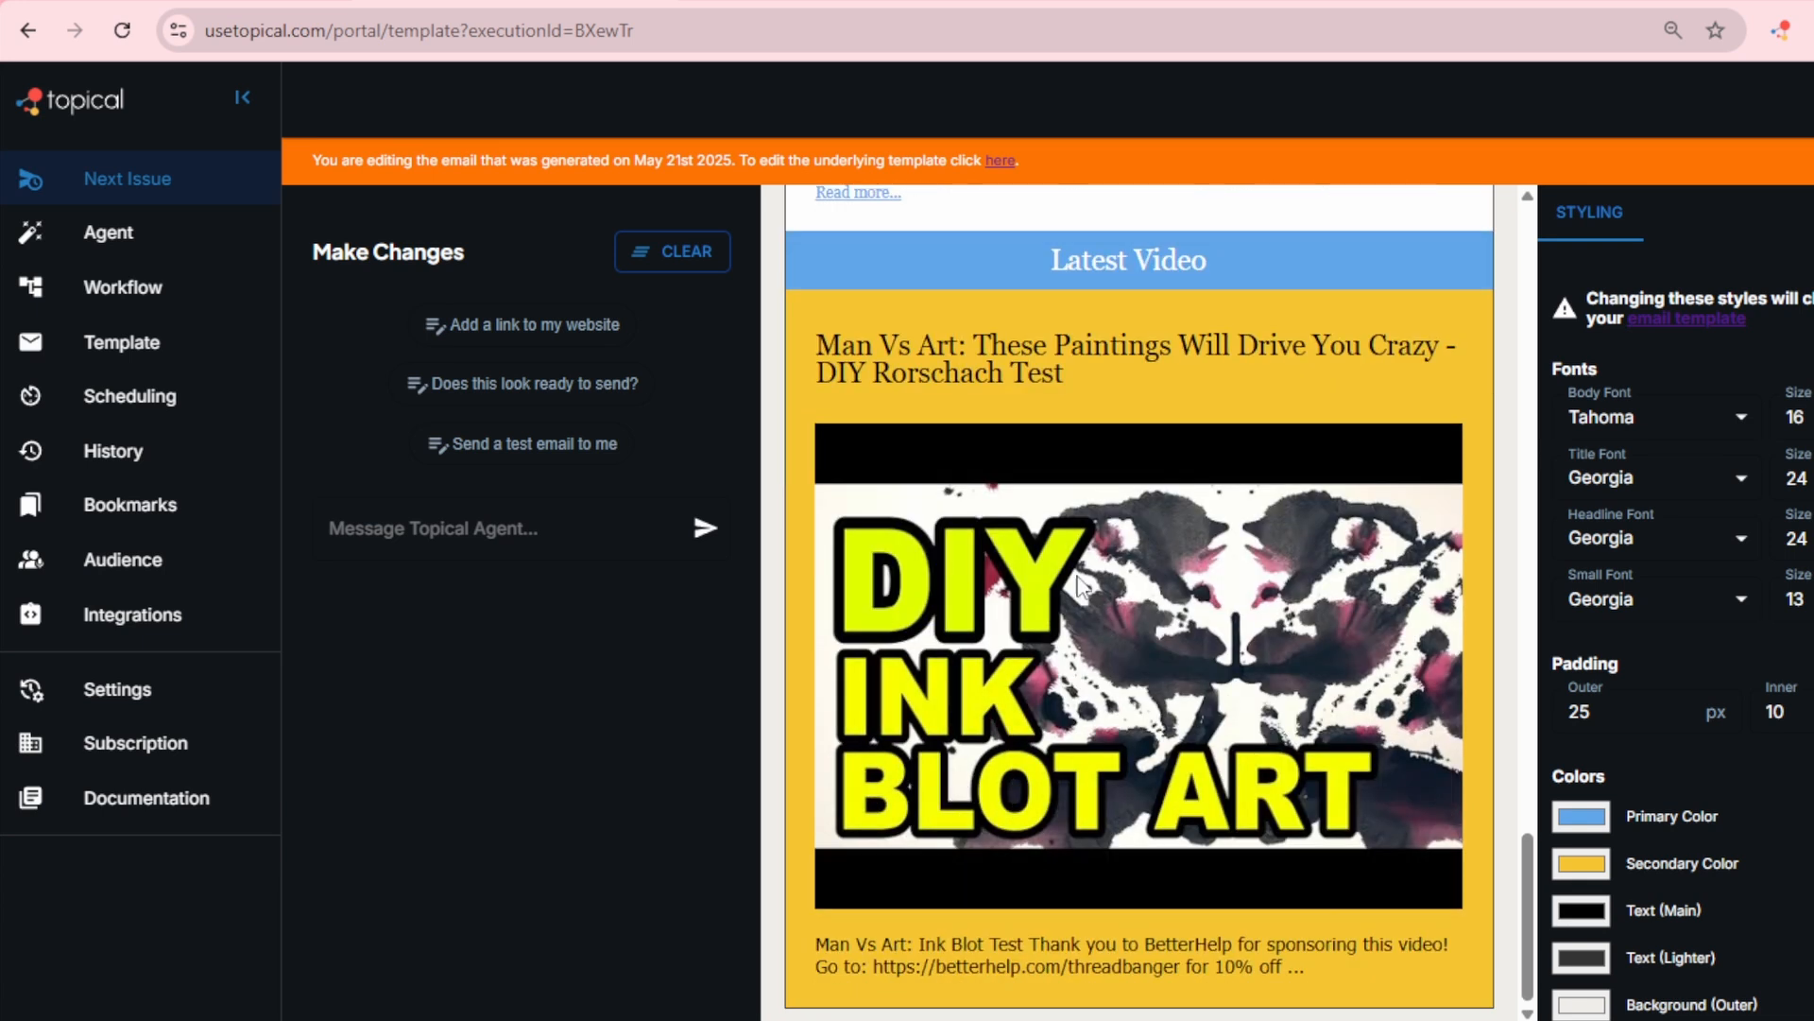
{"action": "scroll", "coordinate": [1029, 727], "scroll_direction": "down", "scroll_amount": 2}
{"action": "scroll", "coordinate": [1029, 728], "scroll_direction": "up", "scroll_amount": 8}
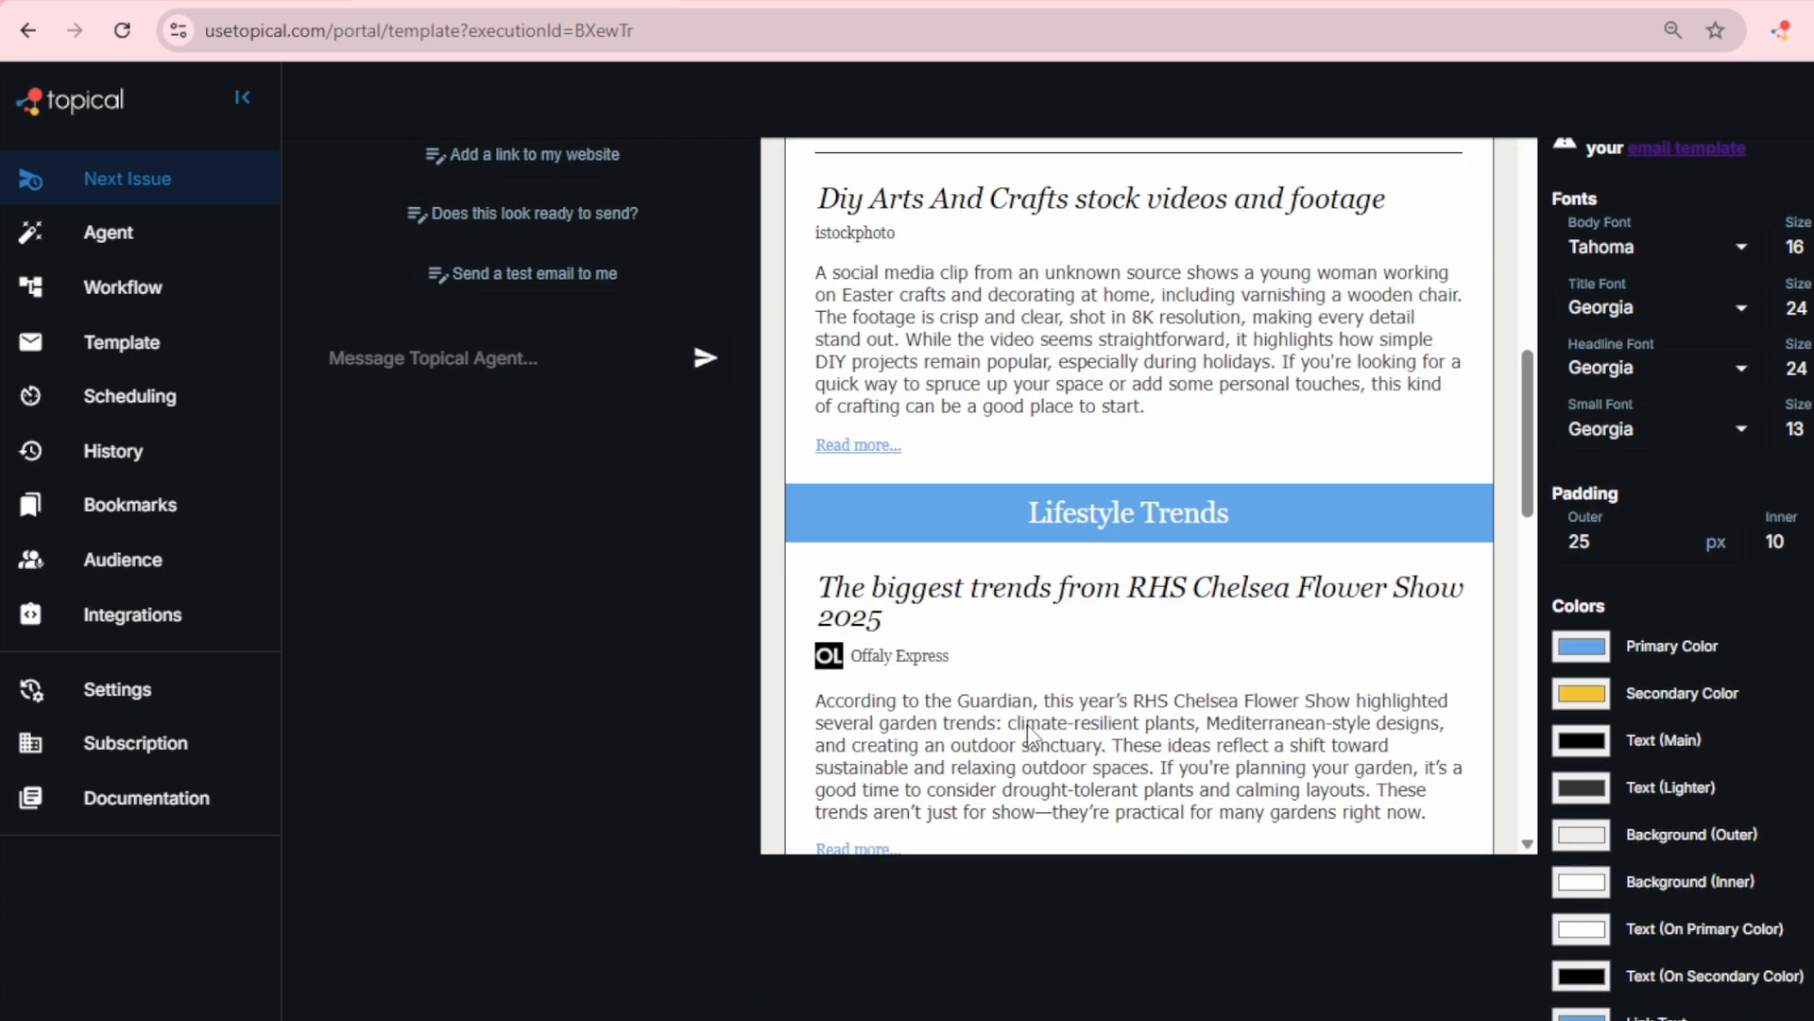
{"action": "scroll", "coordinate": [1030, 734], "scroll_direction": "up", "scroll_amount": 5}
{"action": "scroll", "coordinate": [746, 635], "scroll_direction": "up", "scroll_amount": 2}
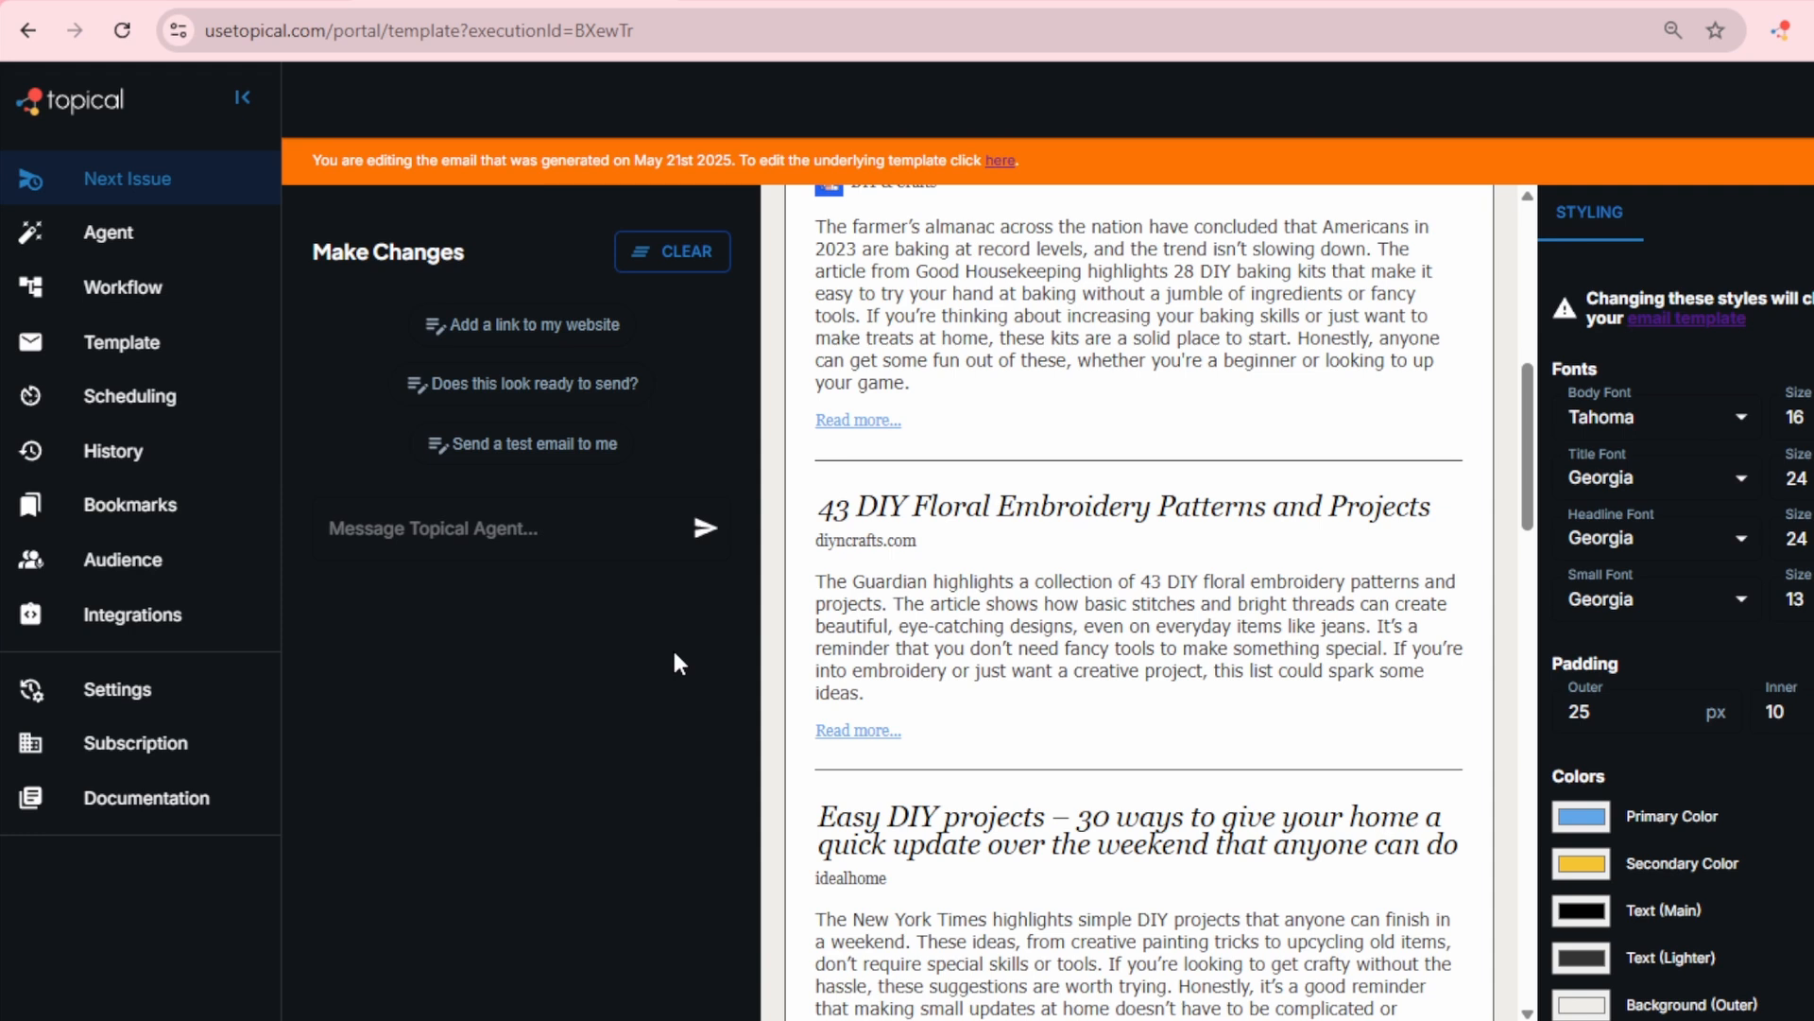
{"action": "scroll", "coordinate": [1049, 629], "scroll_direction": "up", "scroll_amount": 6}
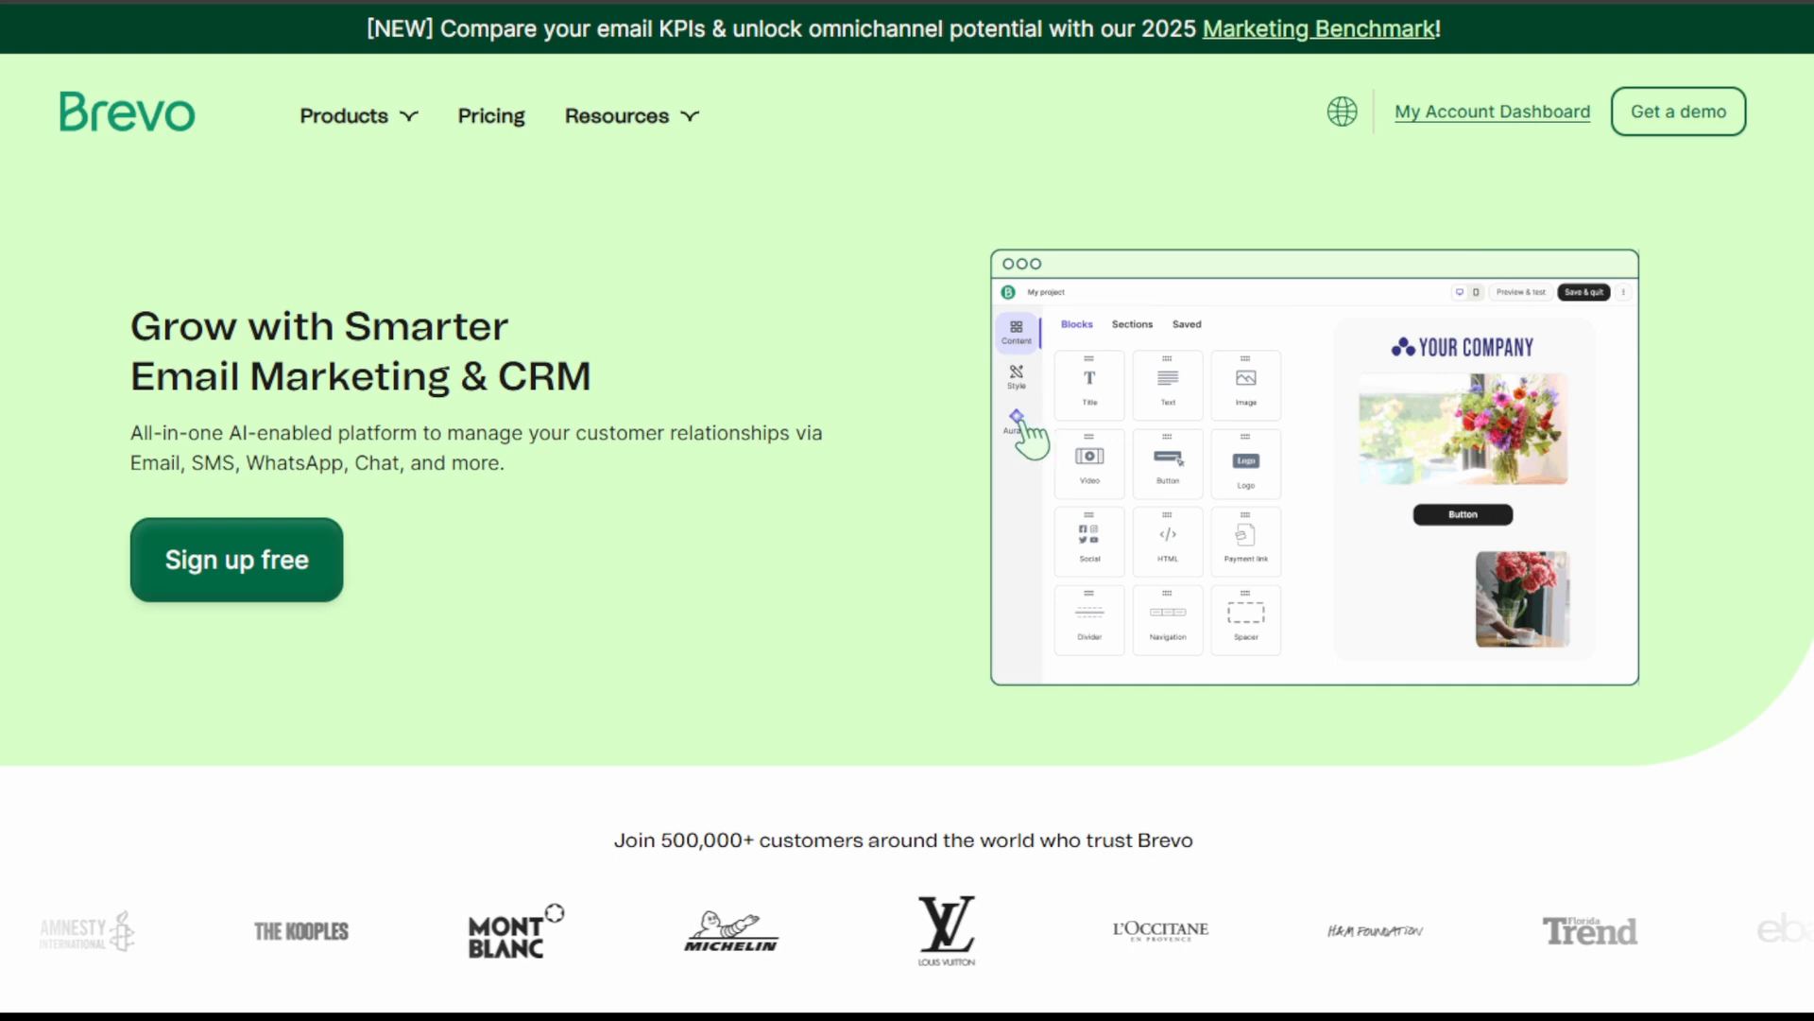
Step: Switch to Brevo and open the Topical organization's account menu from the Campaigns page
{"action": "left_click", "coordinate": [312, 577]}
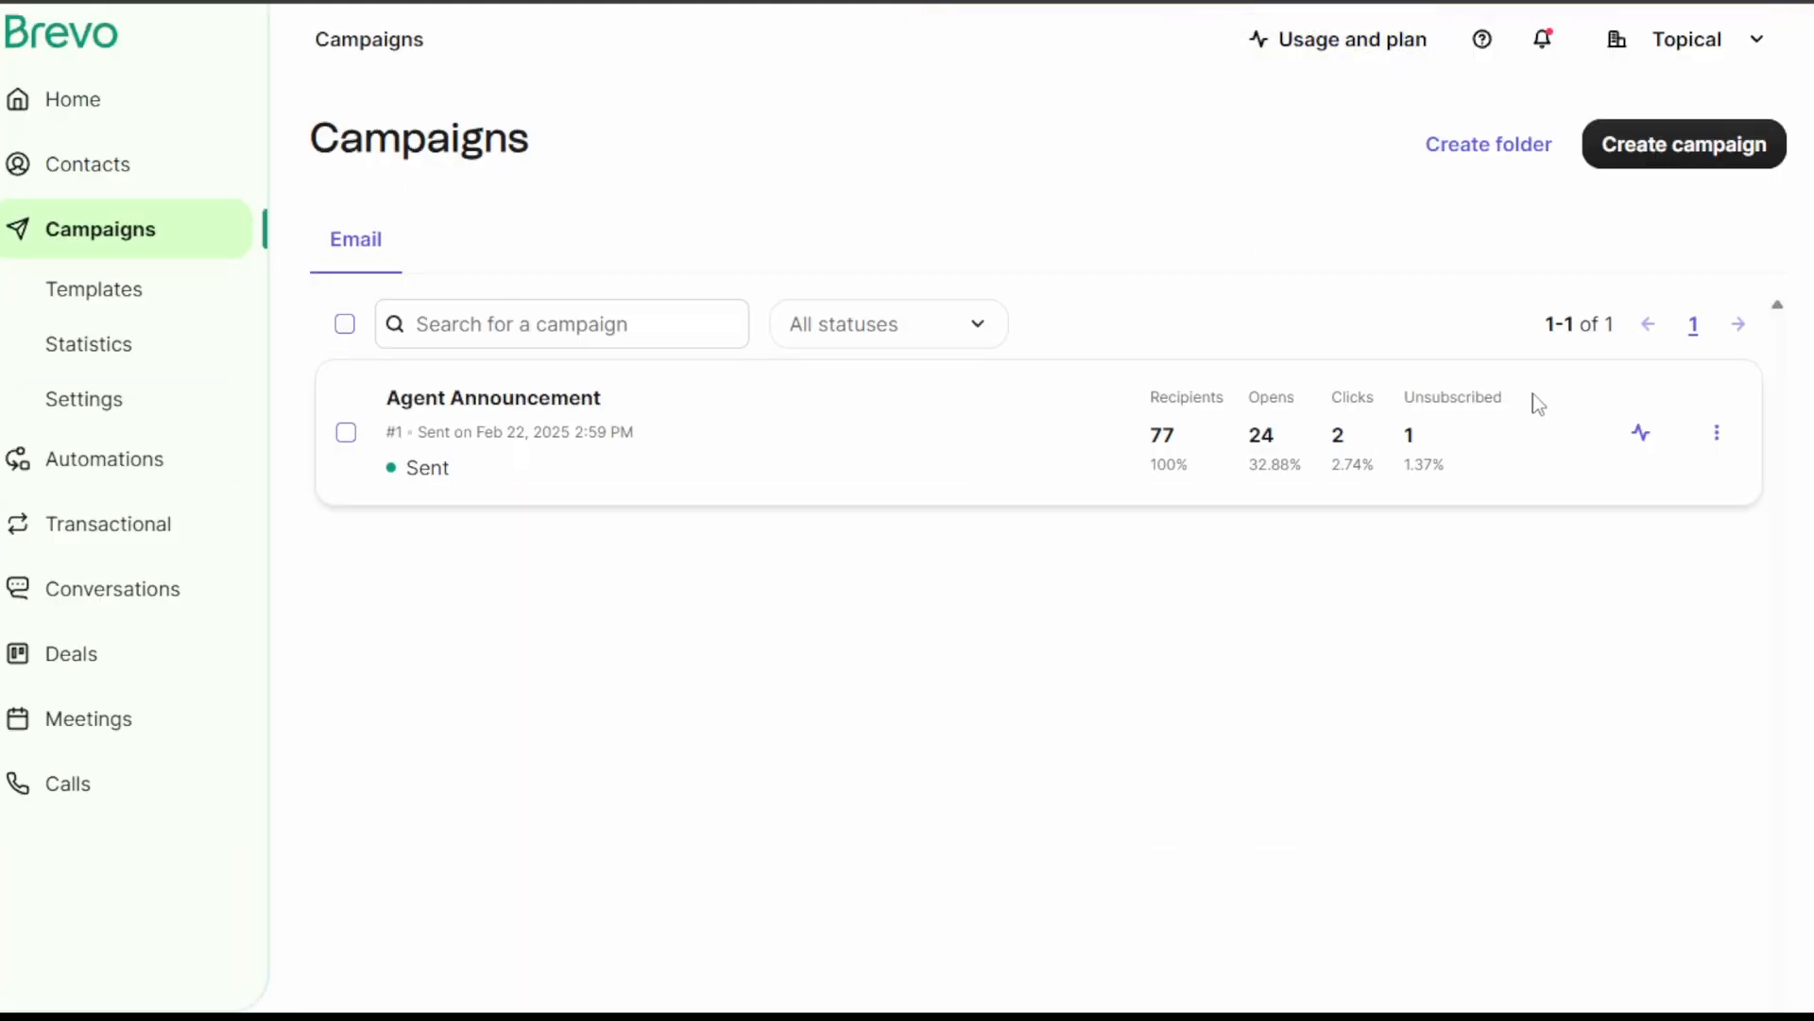
{"action": "left_click", "coordinate": [1684, 47]}
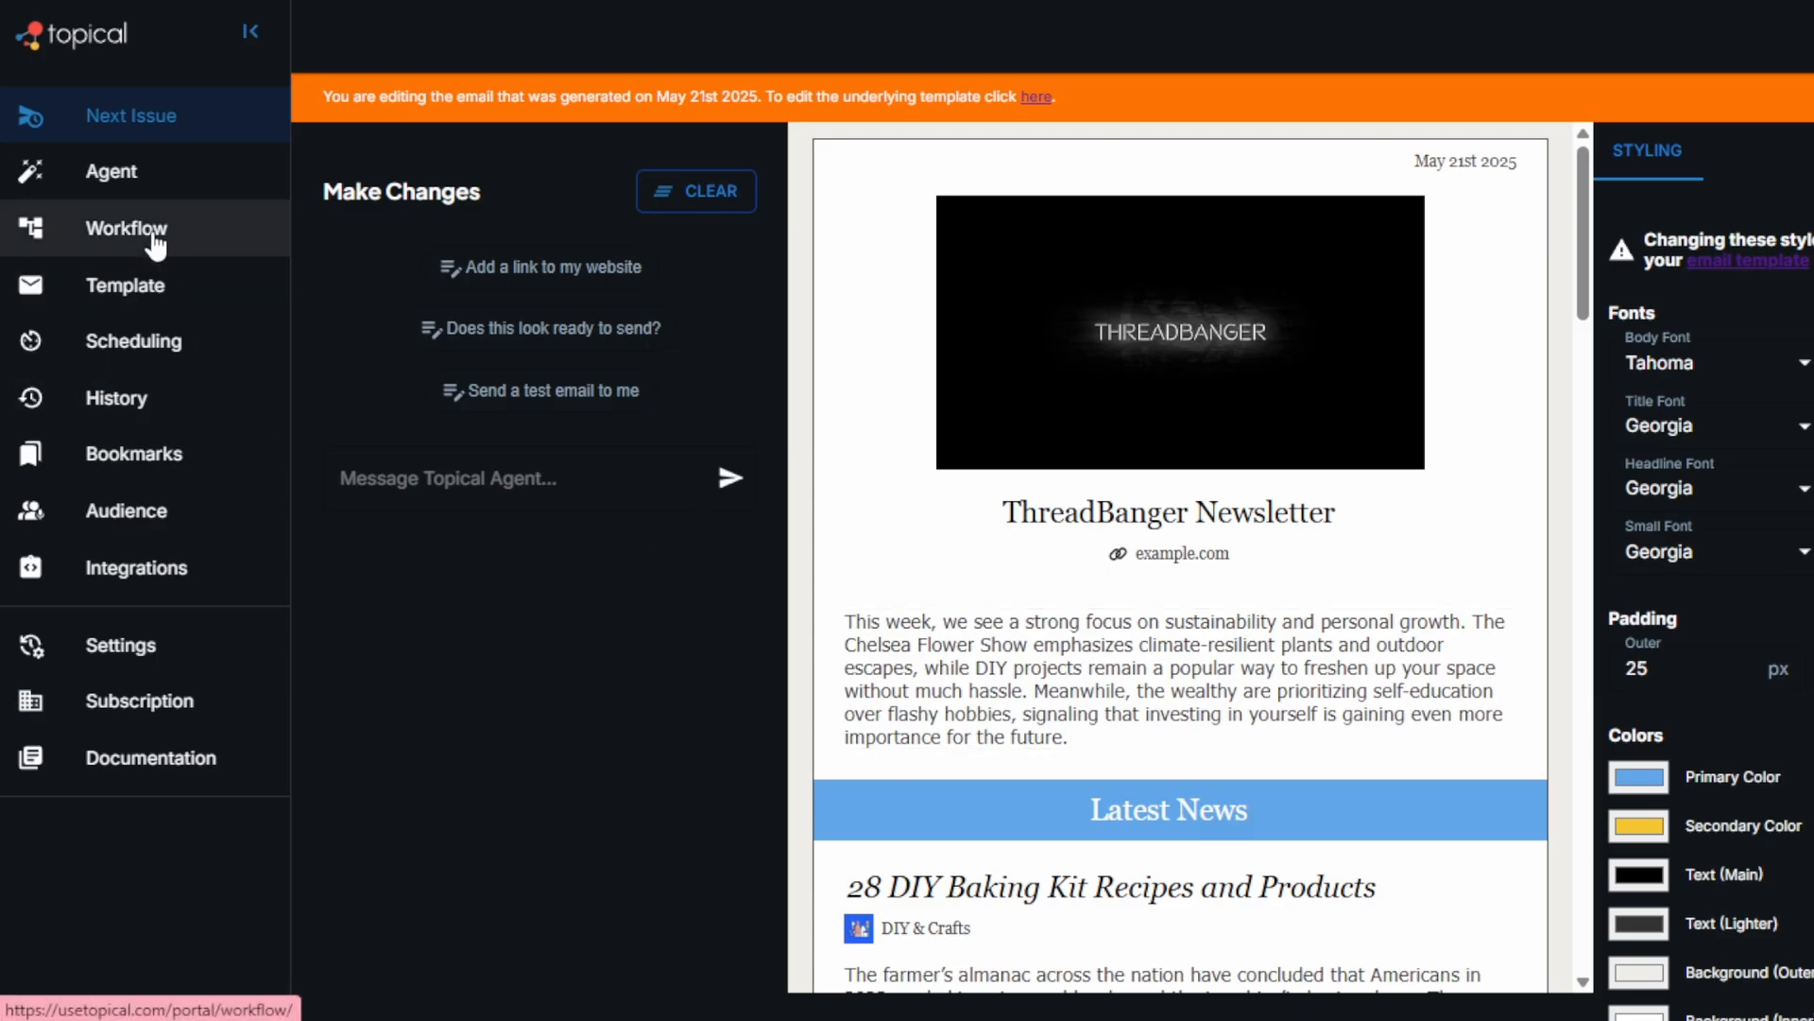
Step: Return to the Topical newsletter workflow and add a Brevo output node
{"action": "left_click", "coordinate": [149, 228]}
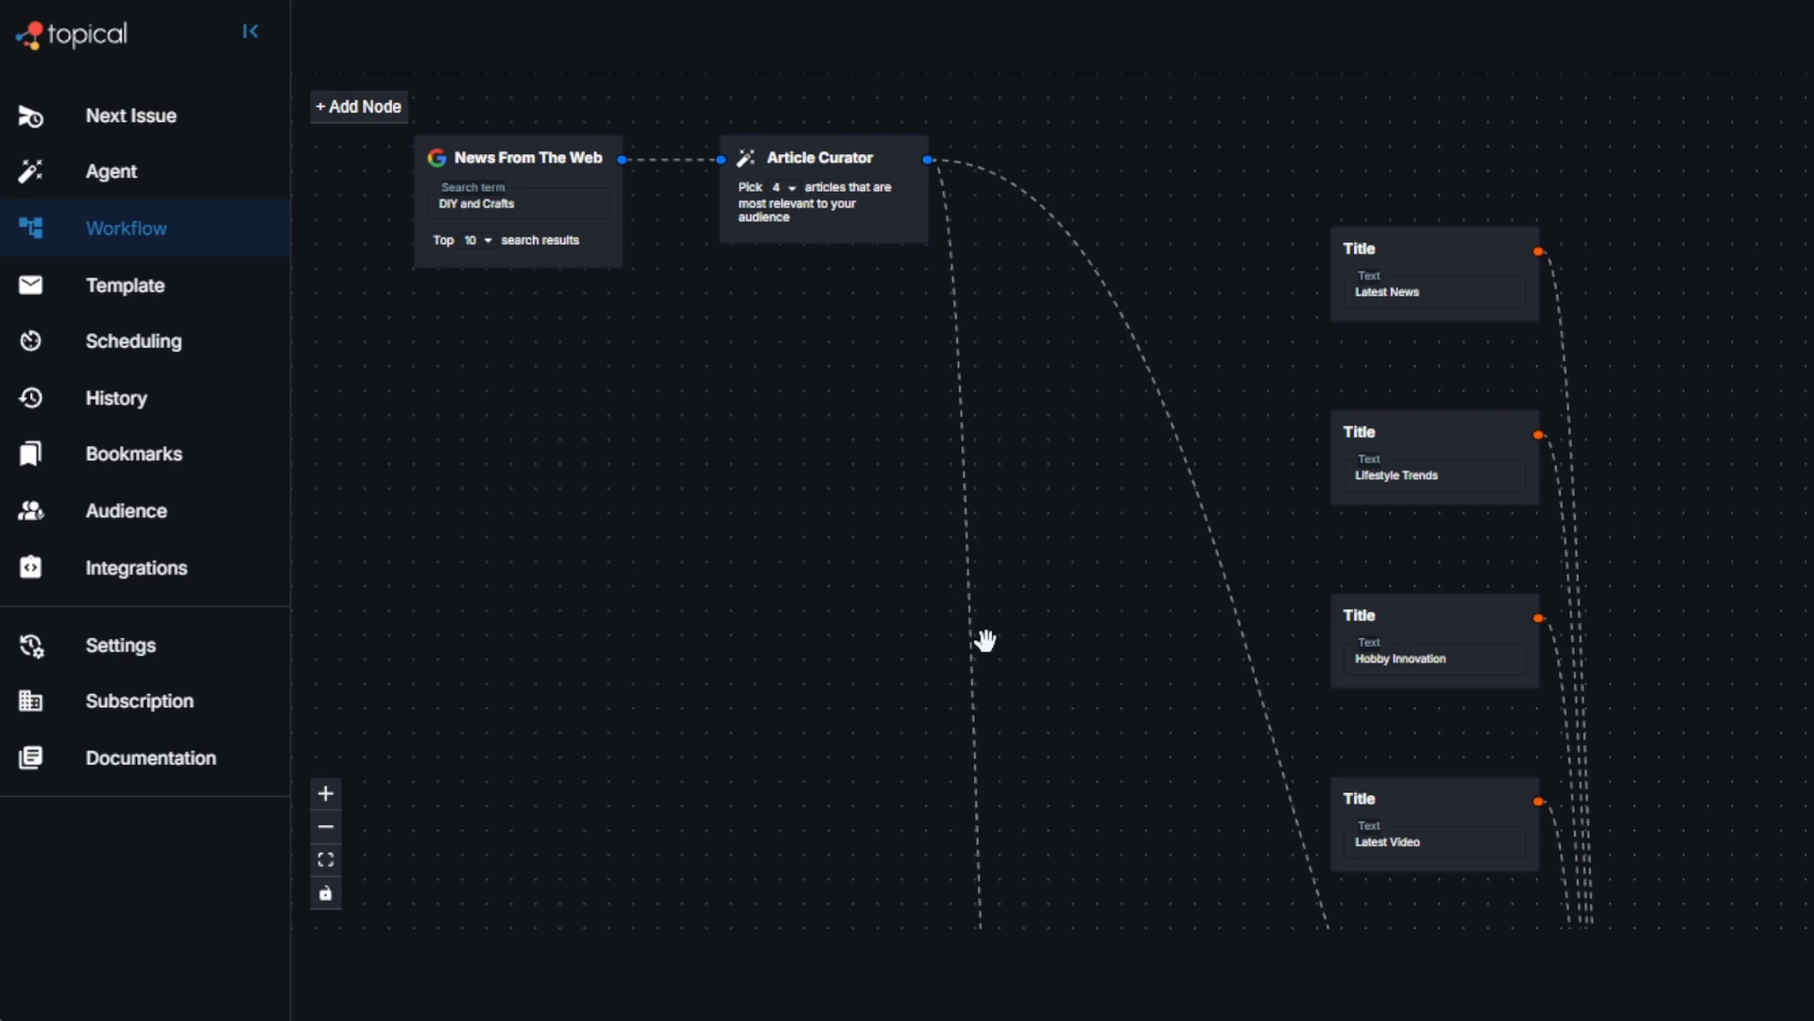
{"action": "left_click", "coordinate": [377, 106]}
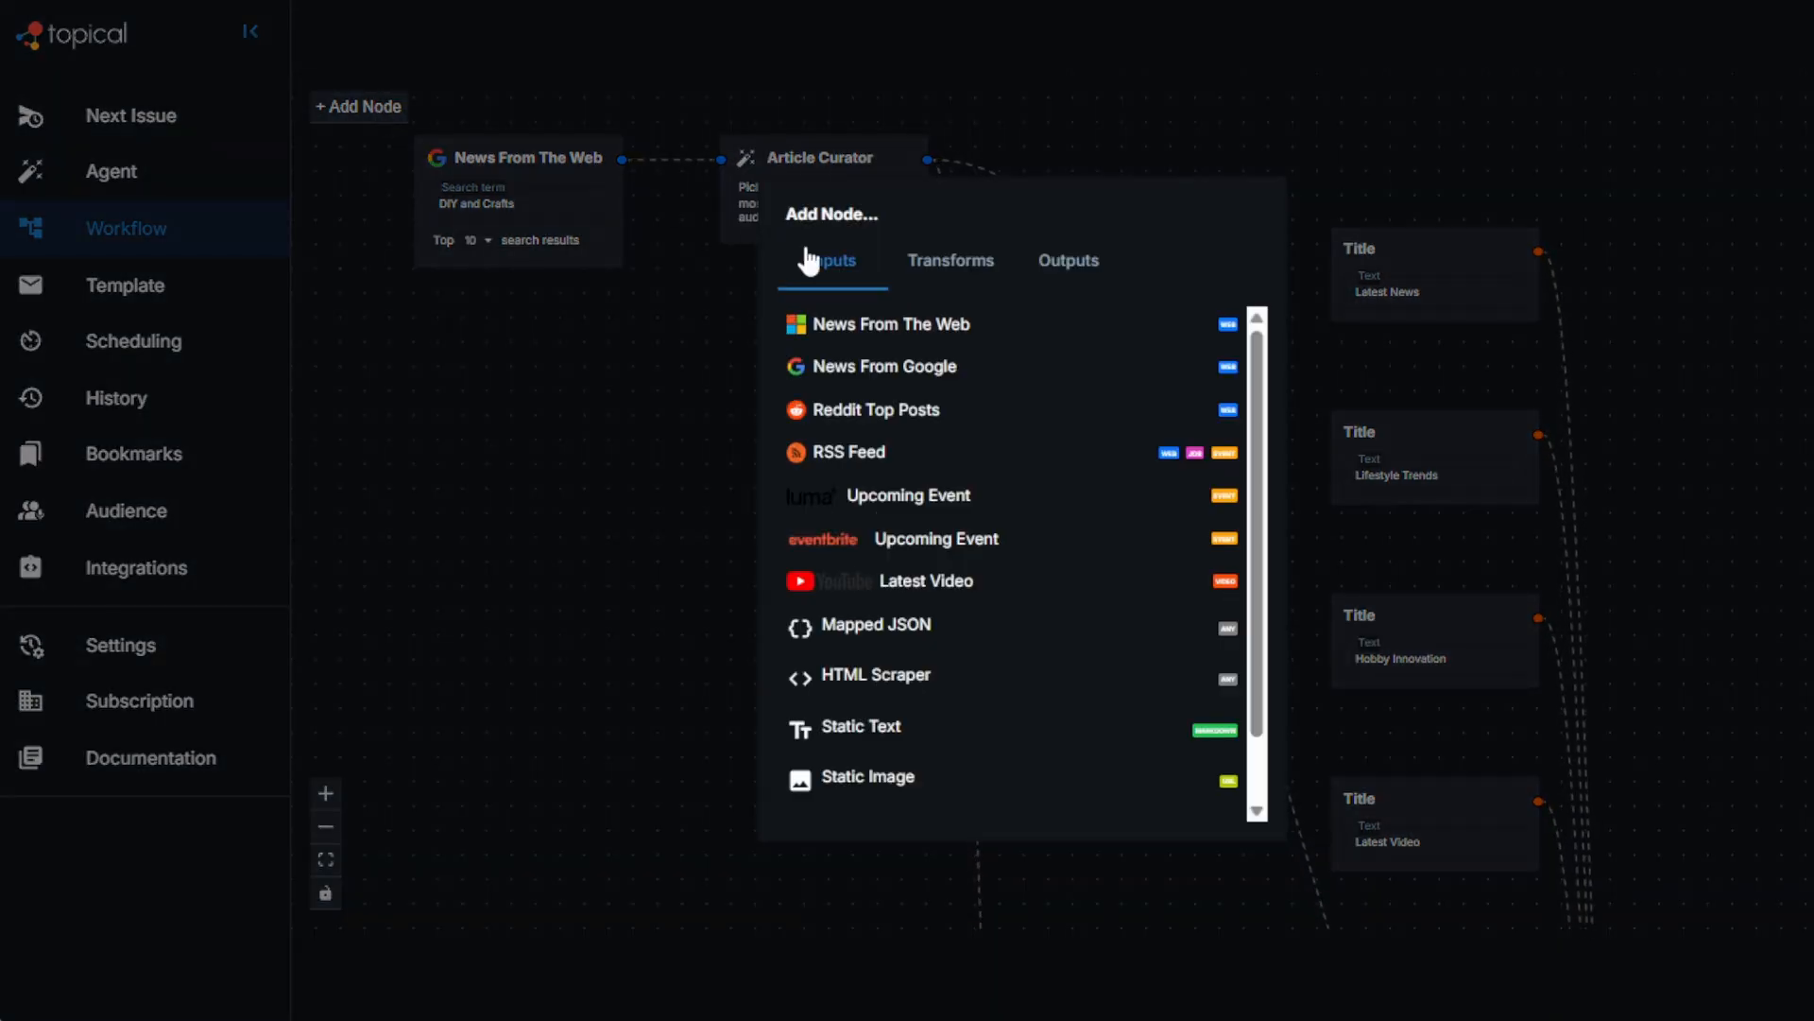
{"action": "left_click", "coordinate": [1051, 263]}
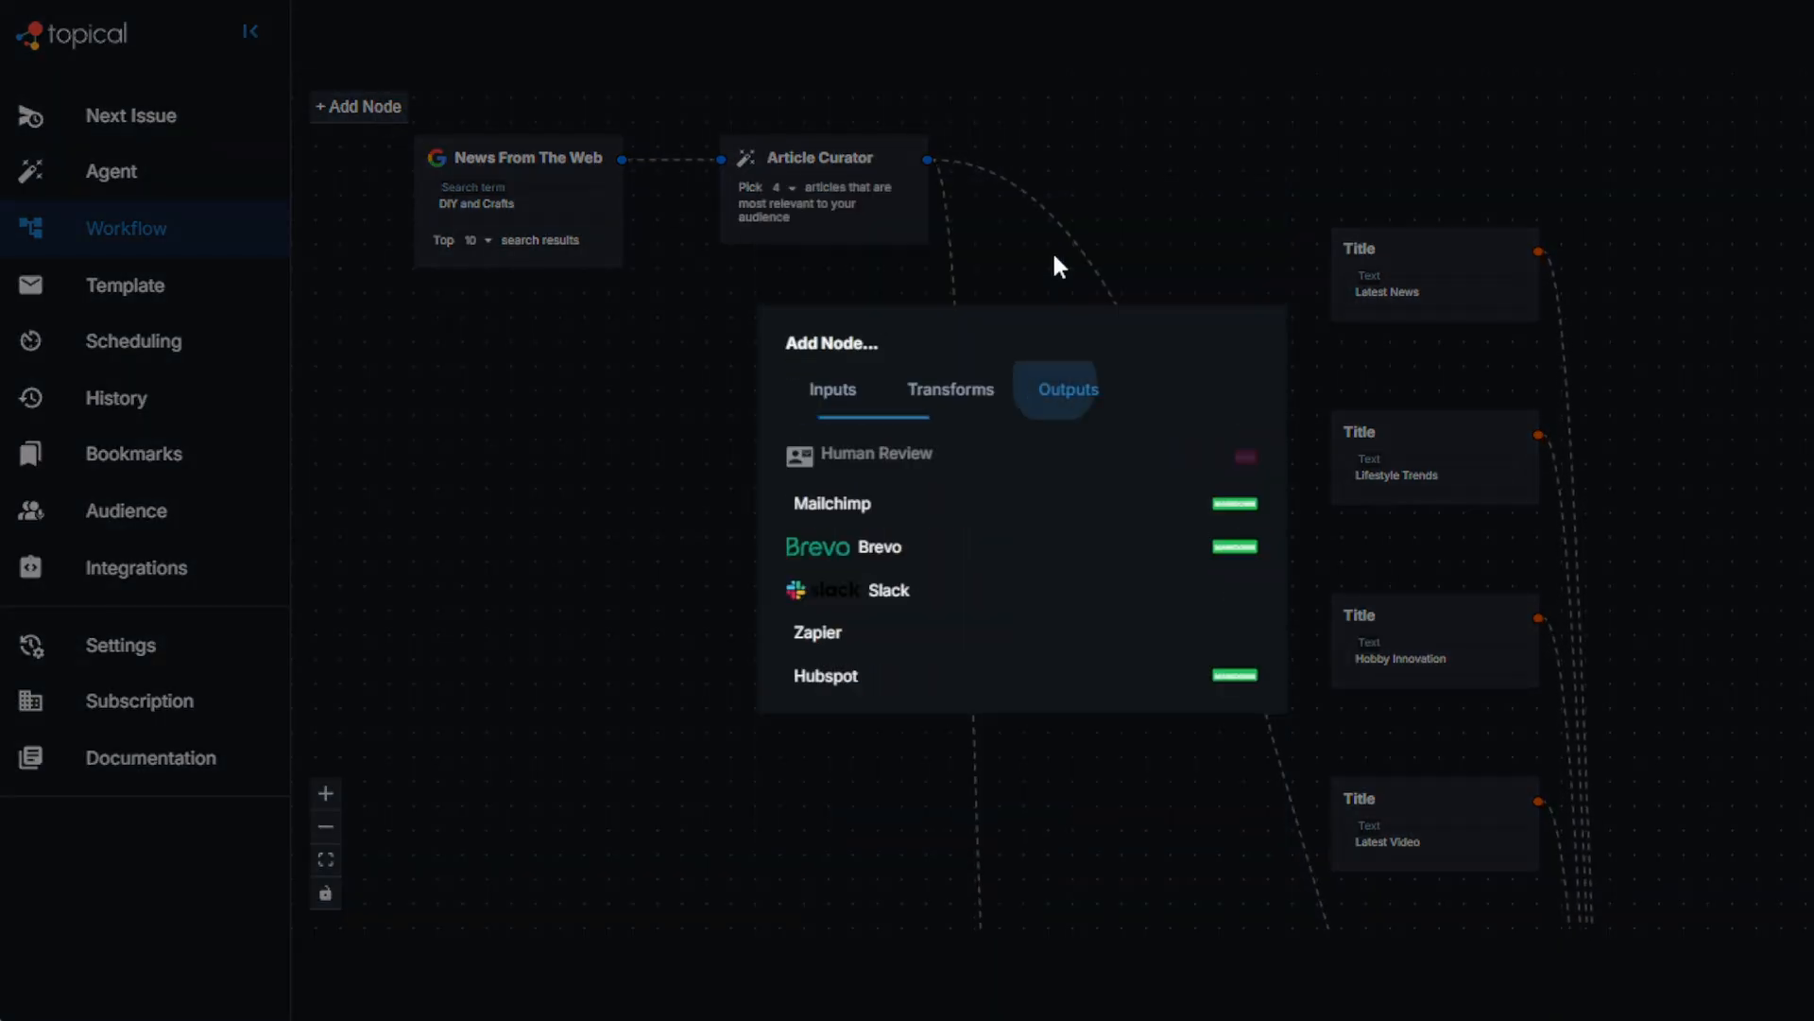
{"action": "left_click", "coordinate": [923, 552]}
Step: Place the Brevo Campaign node beyond the Human Review node and connect Human Review's output to it
{"action": "left_click_drag", "start_coordinate": [1043, 702], "coordinate": [1739, 558]}
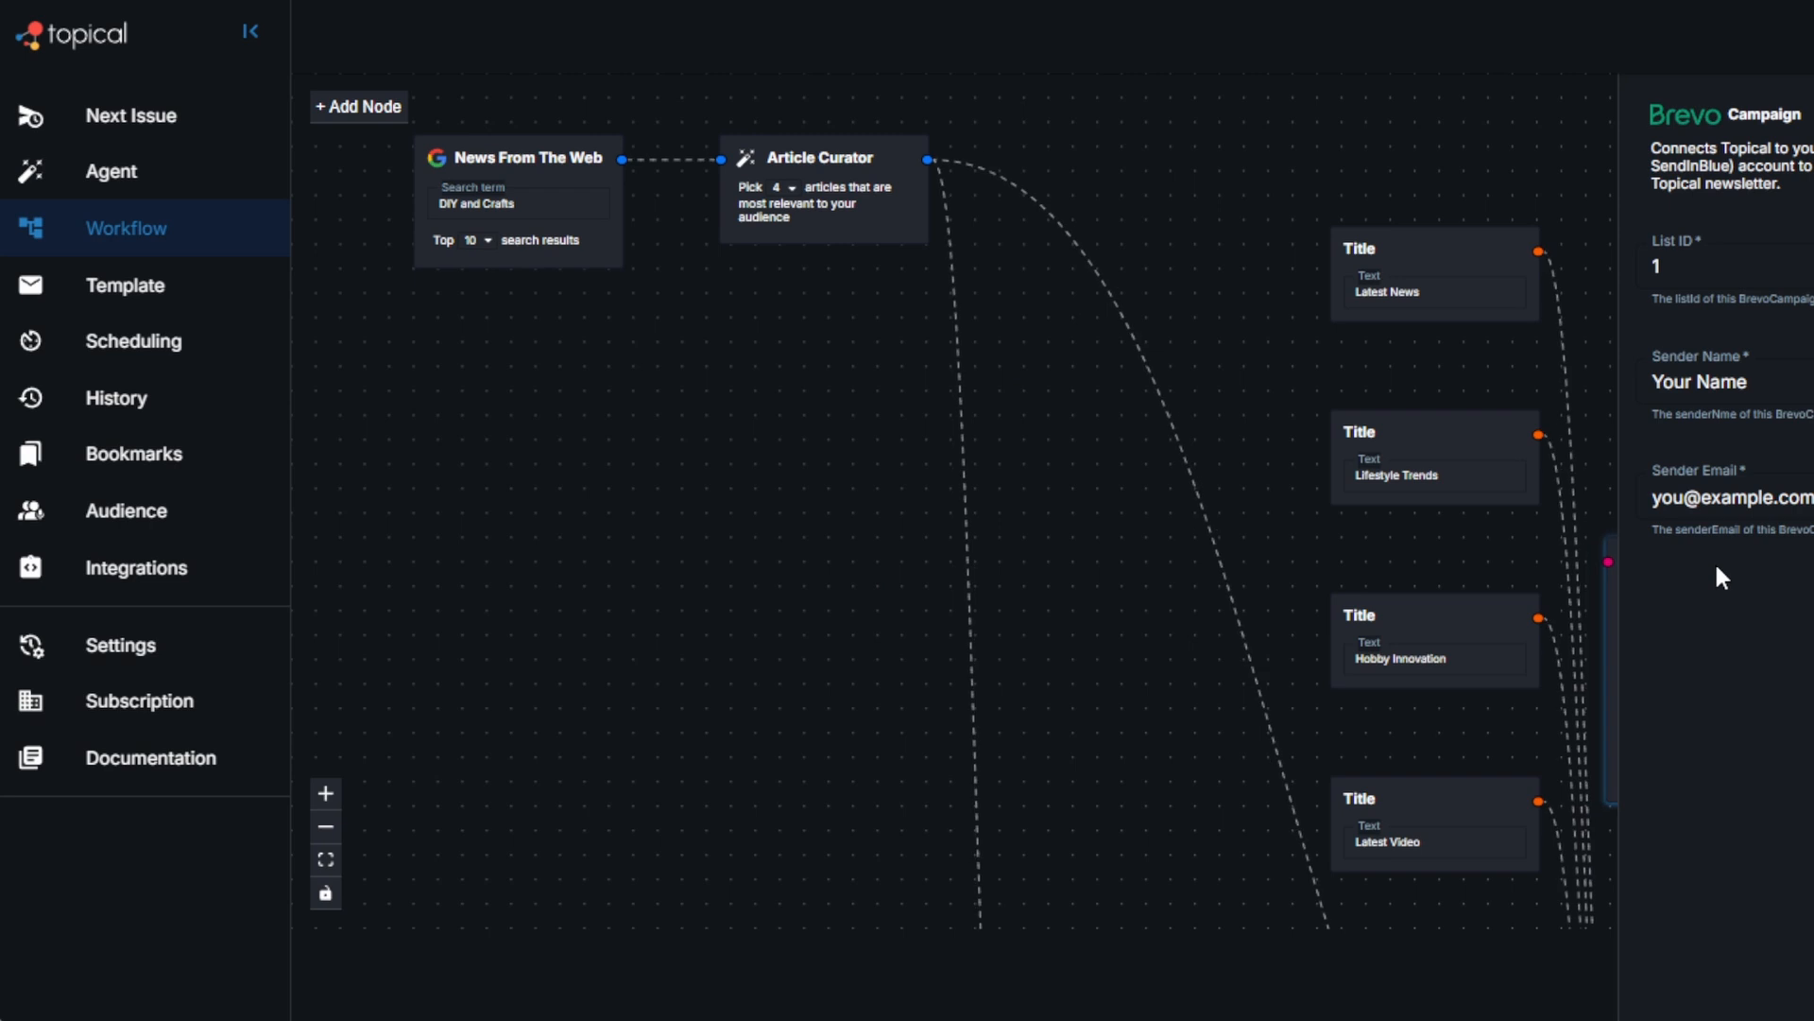
{"action": "left_click_drag", "start_coordinate": [1138, 574], "coordinate": [97, 310]}
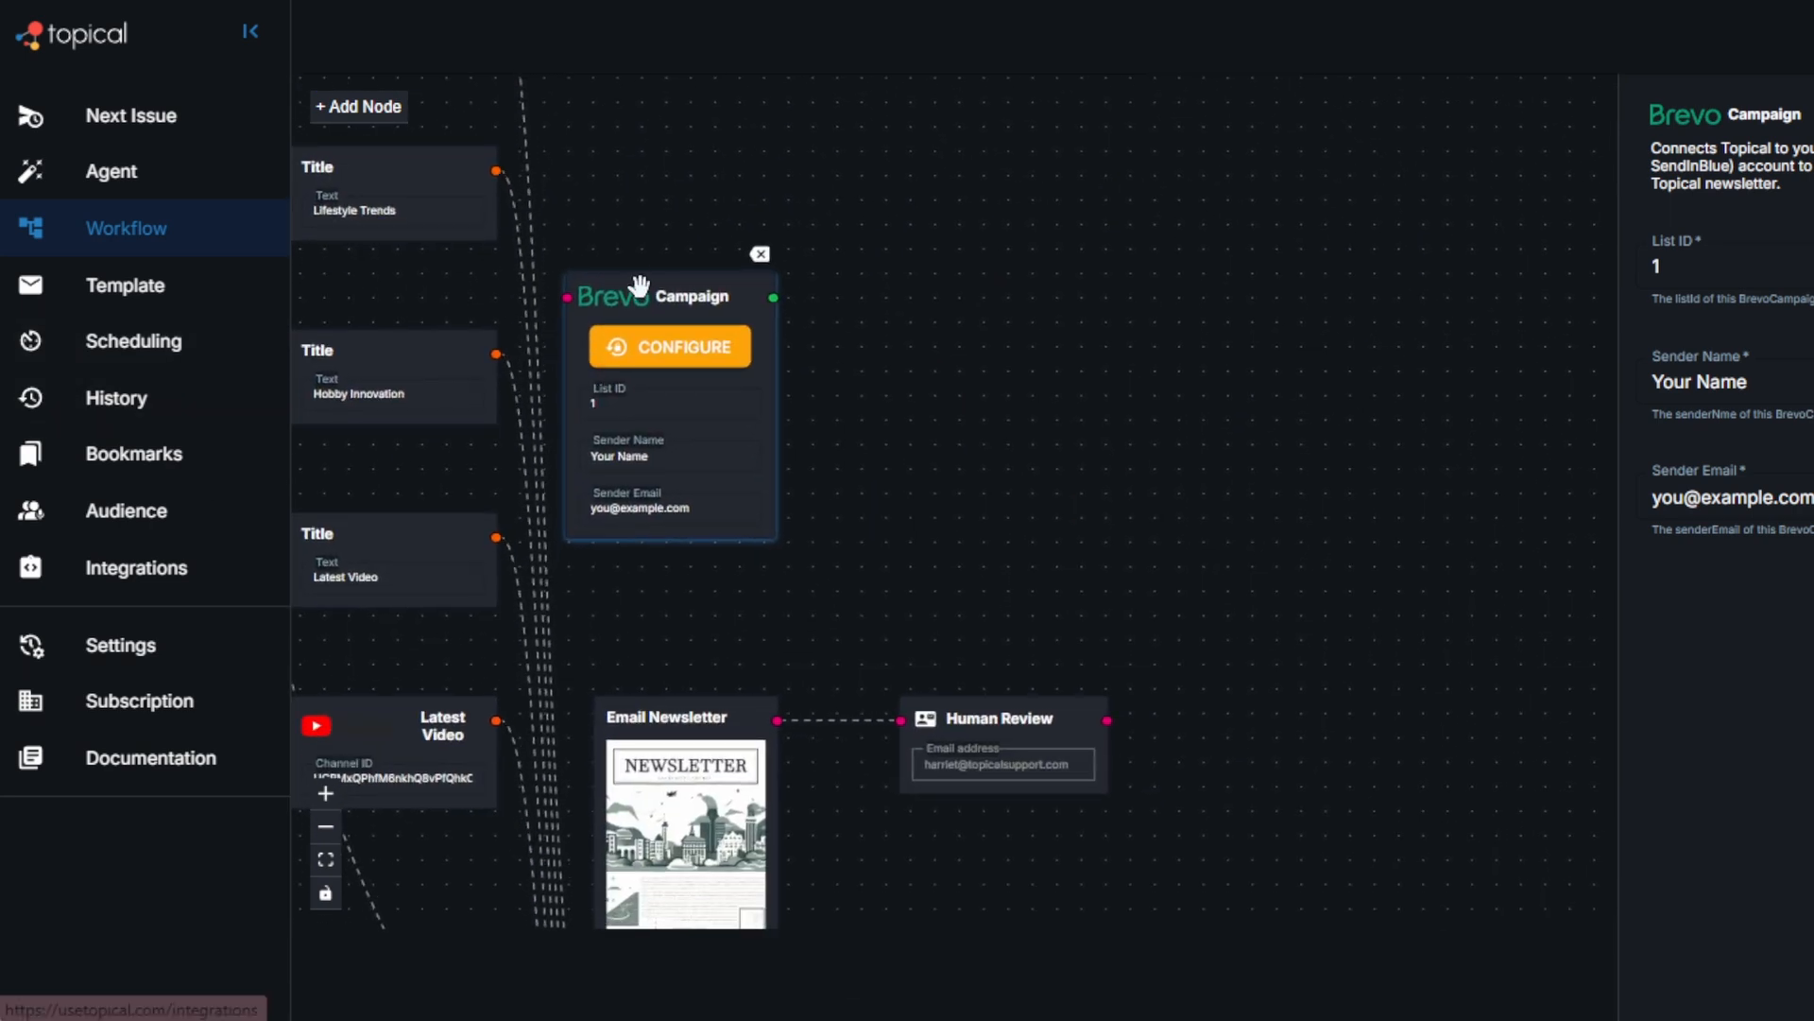
{"action": "left_click_drag", "start_coordinate": [638, 294], "coordinate": [1301, 699]}
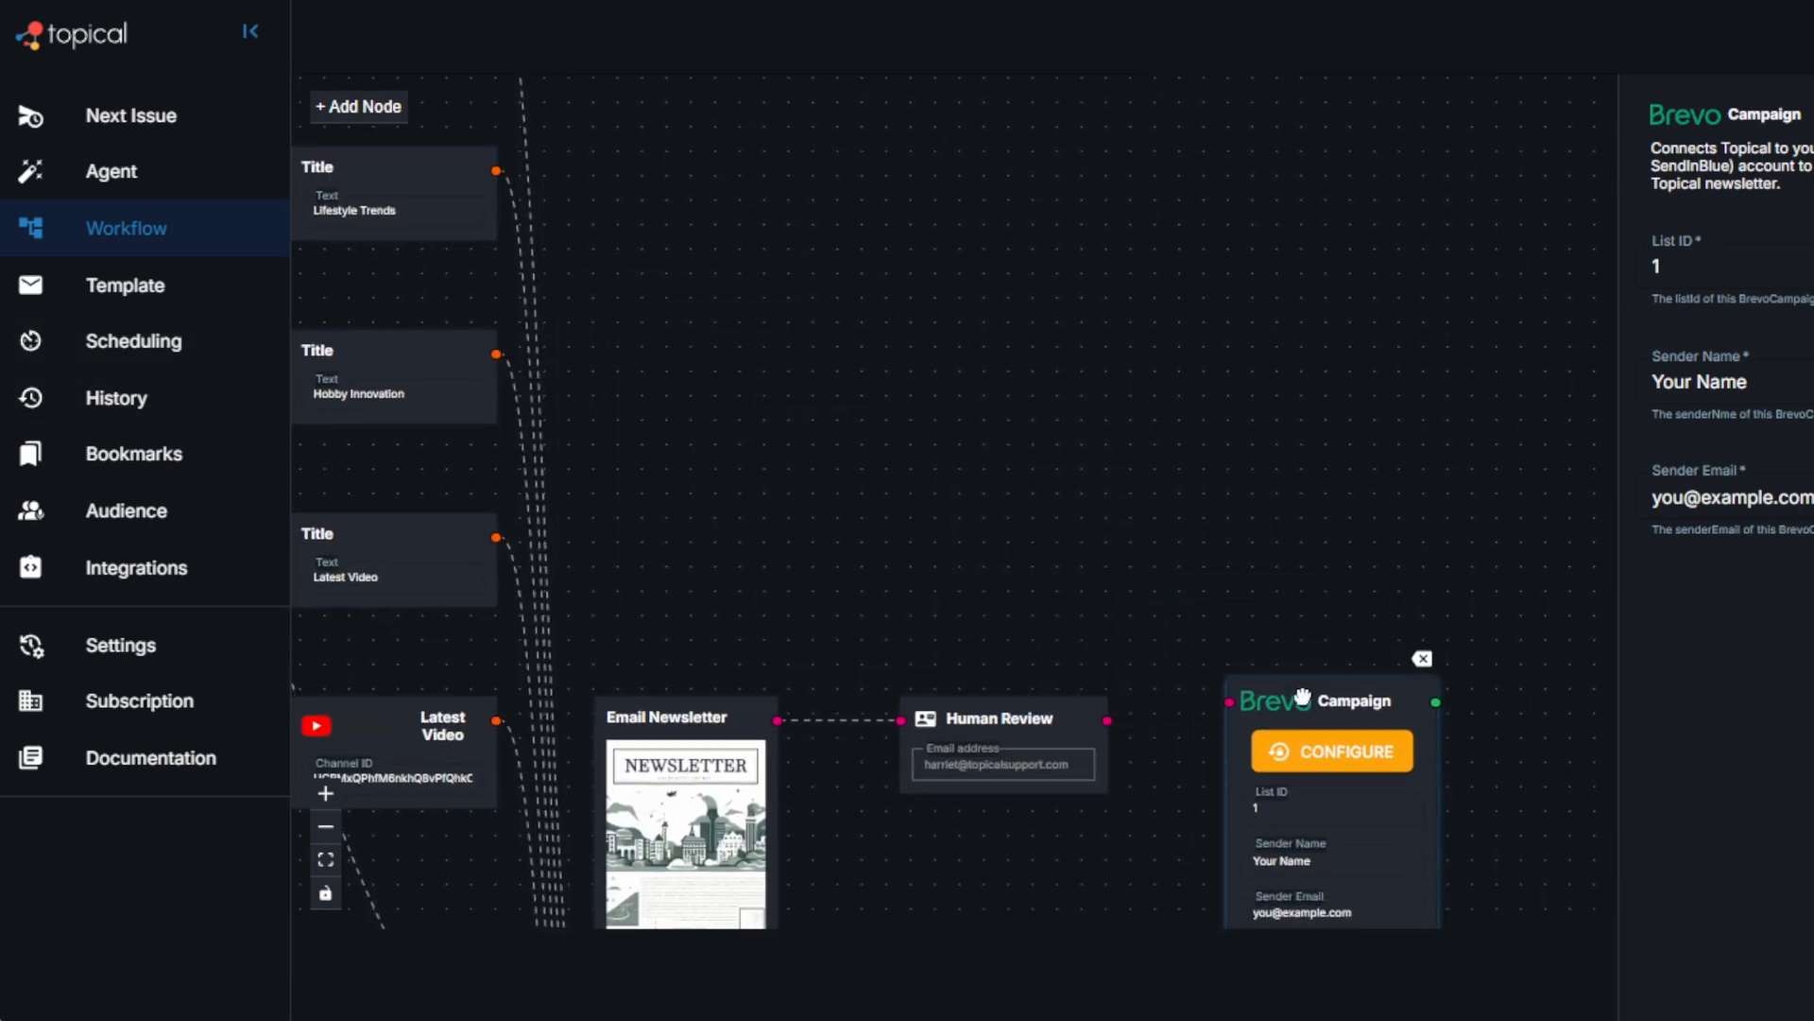
{"action": "left_click_drag", "start_coordinate": [1108, 720], "coordinate": [1228, 703]}
{"action": "left_click_drag", "start_coordinate": [1329, 657], "coordinate": [1199, 445]}
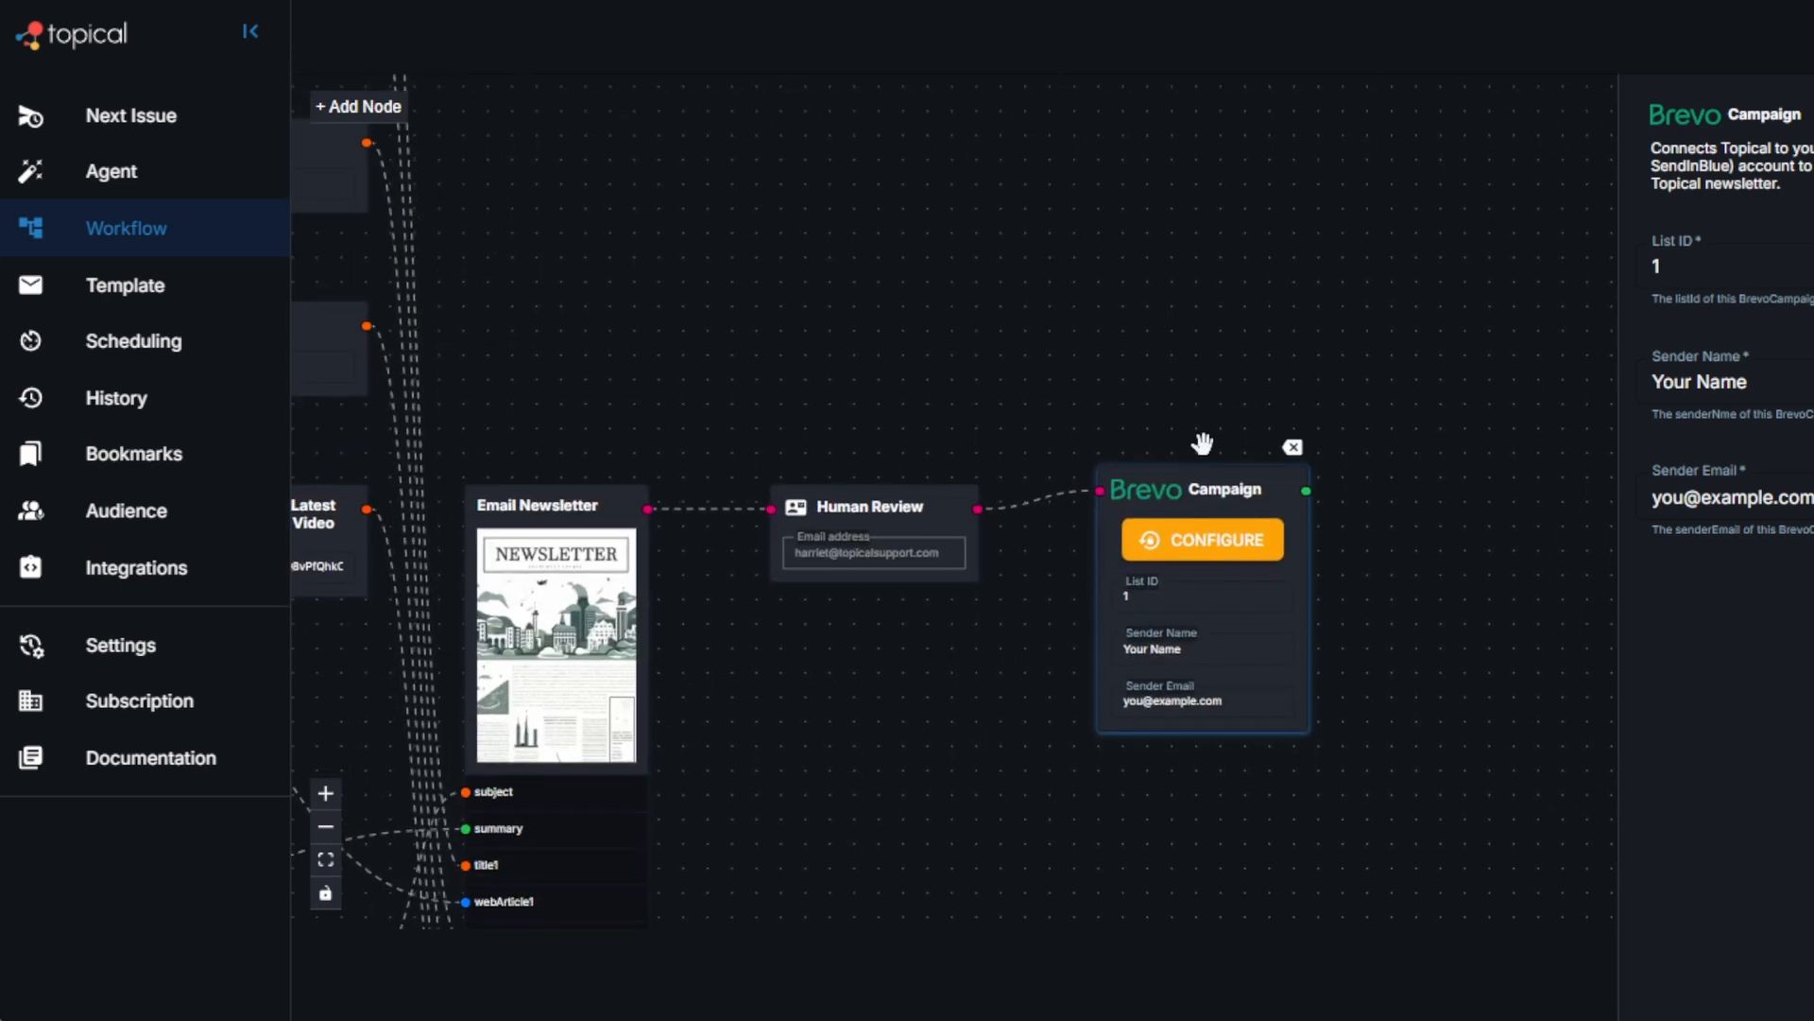
Step: Fill in the sender's name and sender's e-mail address on the Brevo Campaign node
{"action": "double_click", "coordinate": [1218, 648]}
{"action": "triple_click", "coordinate": [1218, 647]}
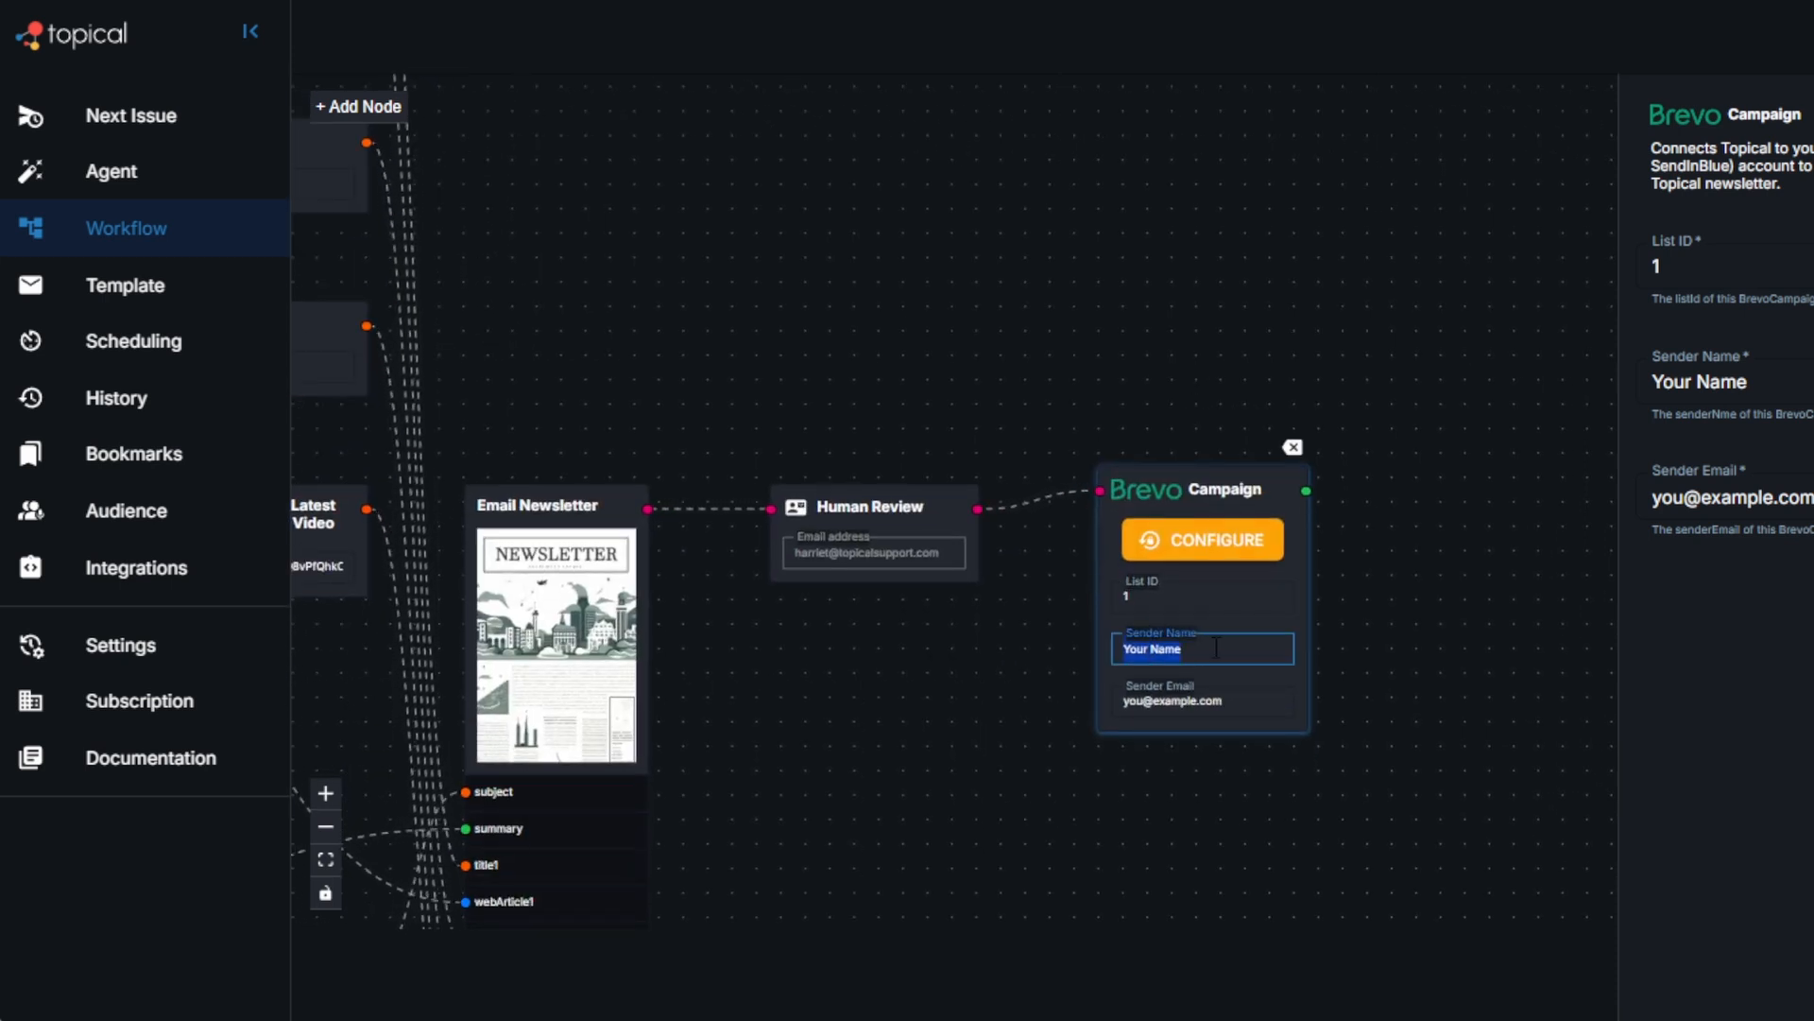
{"action": "key", "text": "BackSpace"}
{"action": "type", "text": "James"}
{"action": "key", "text": "Tab"}
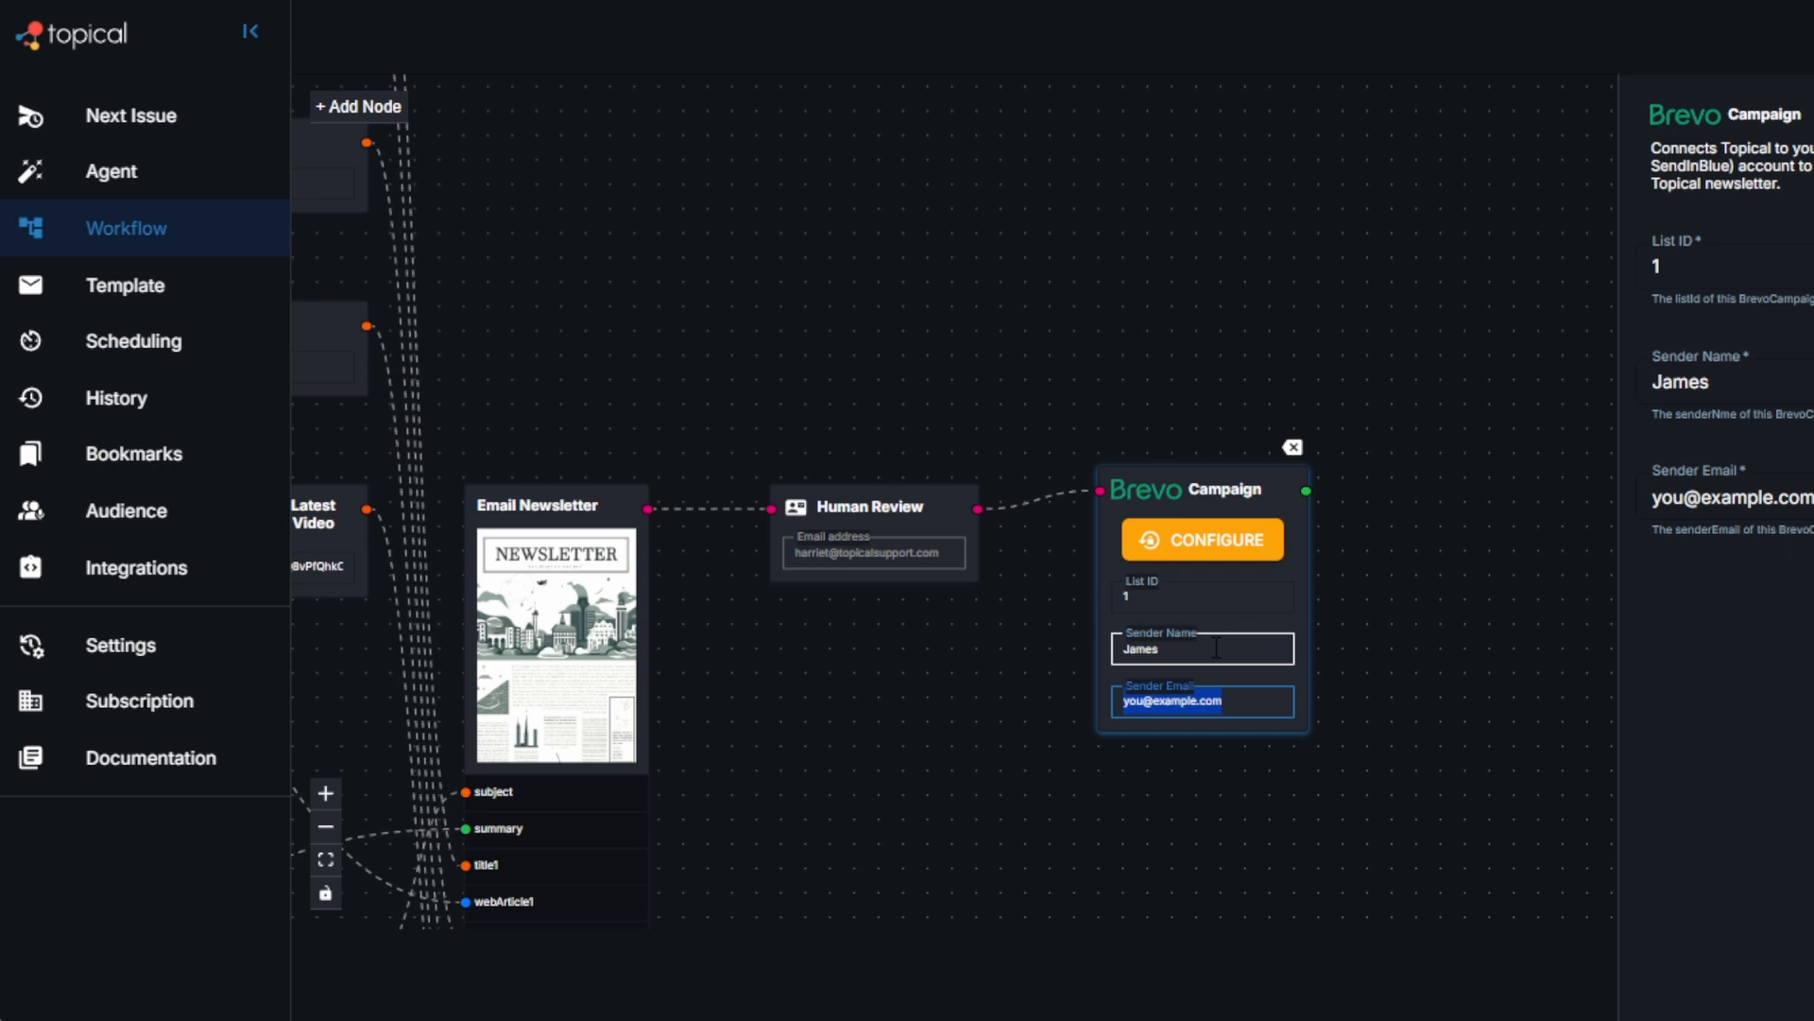
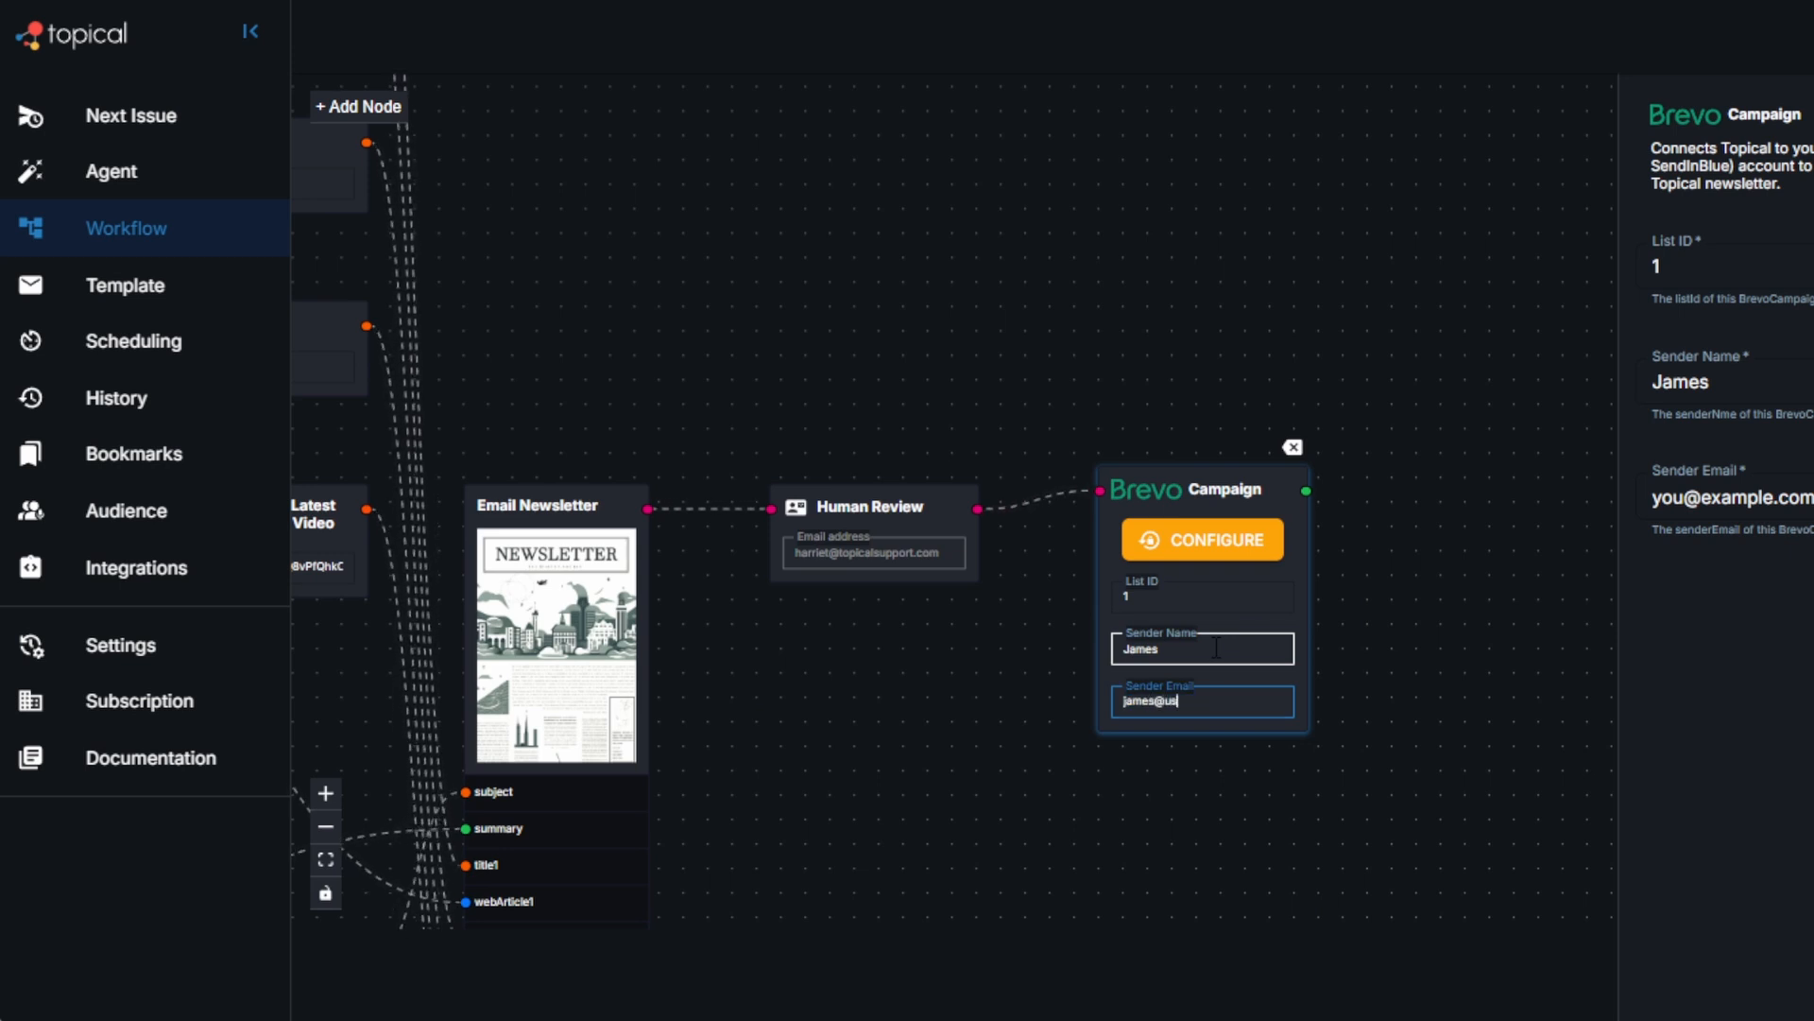
{"action": "left_click", "coordinate": [1660, 599]}
Step: Open the Brevo Campaign node's configuration and find the Brevo entry among the Topical integrations
{"action": "left_click", "coordinate": [1198, 546]}
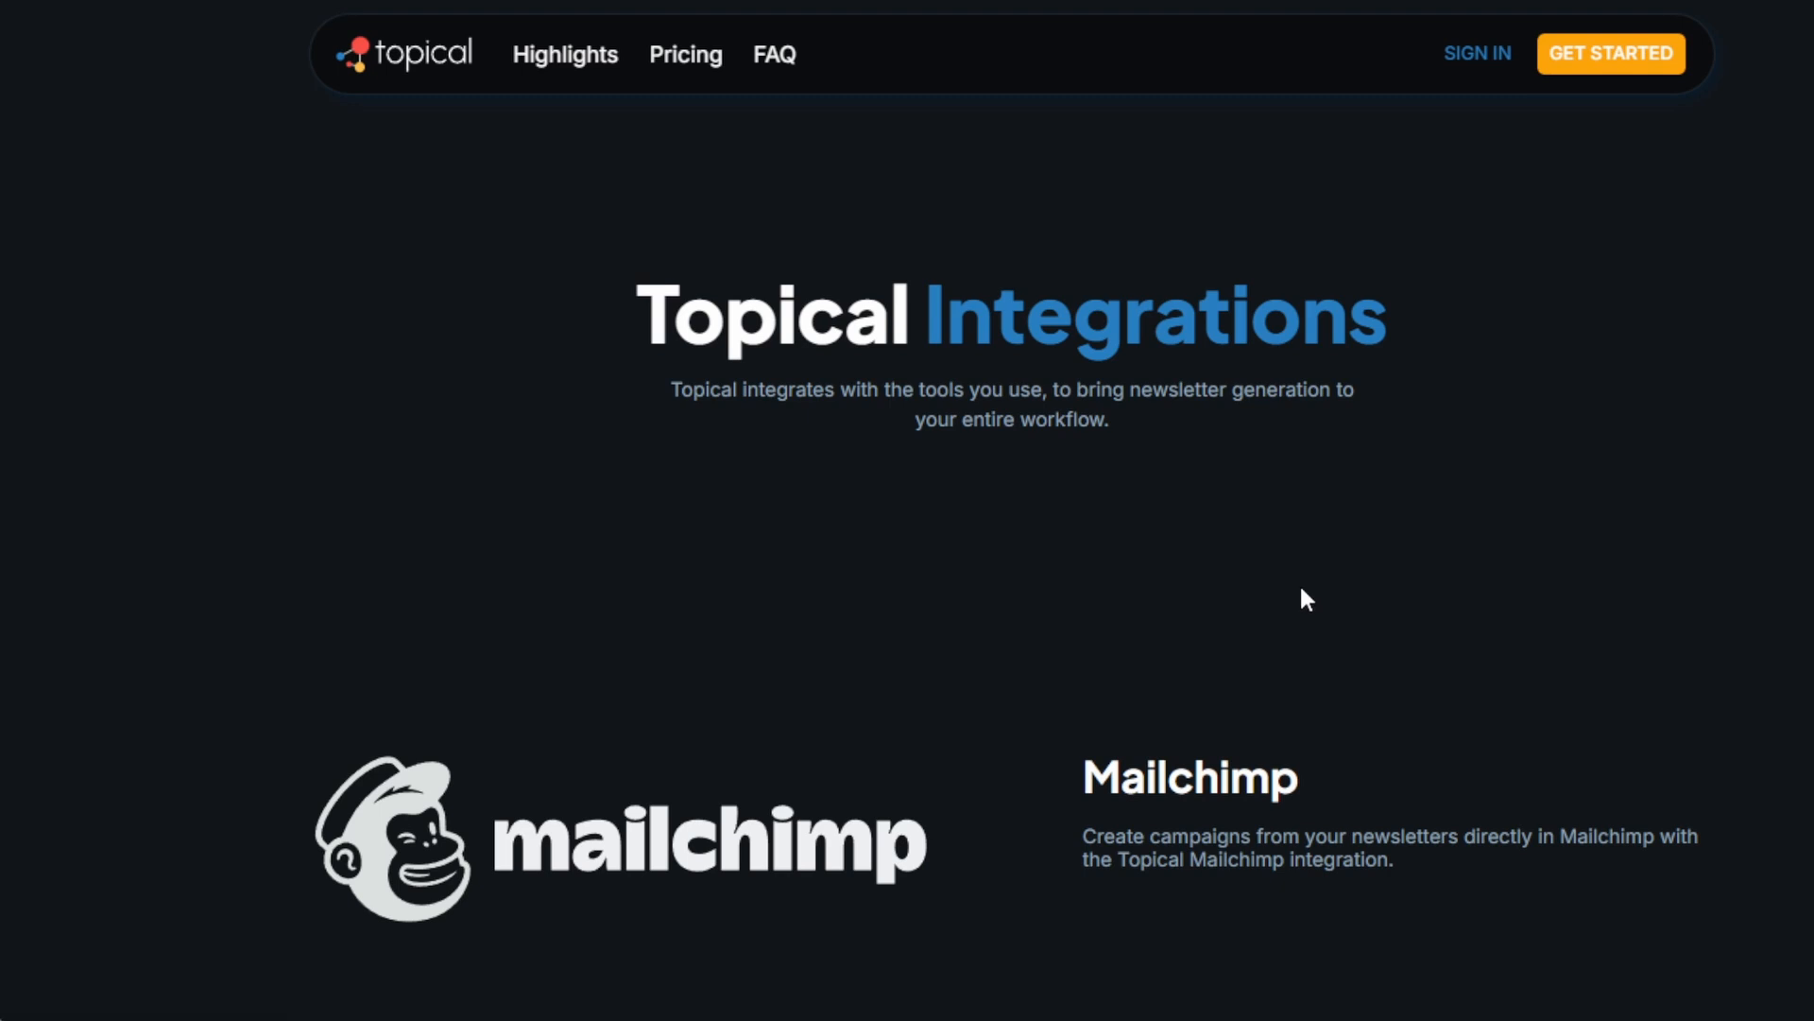
{"action": "scroll", "coordinate": [1301, 588], "scroll_direction": "down", "scroll_amount": 8}
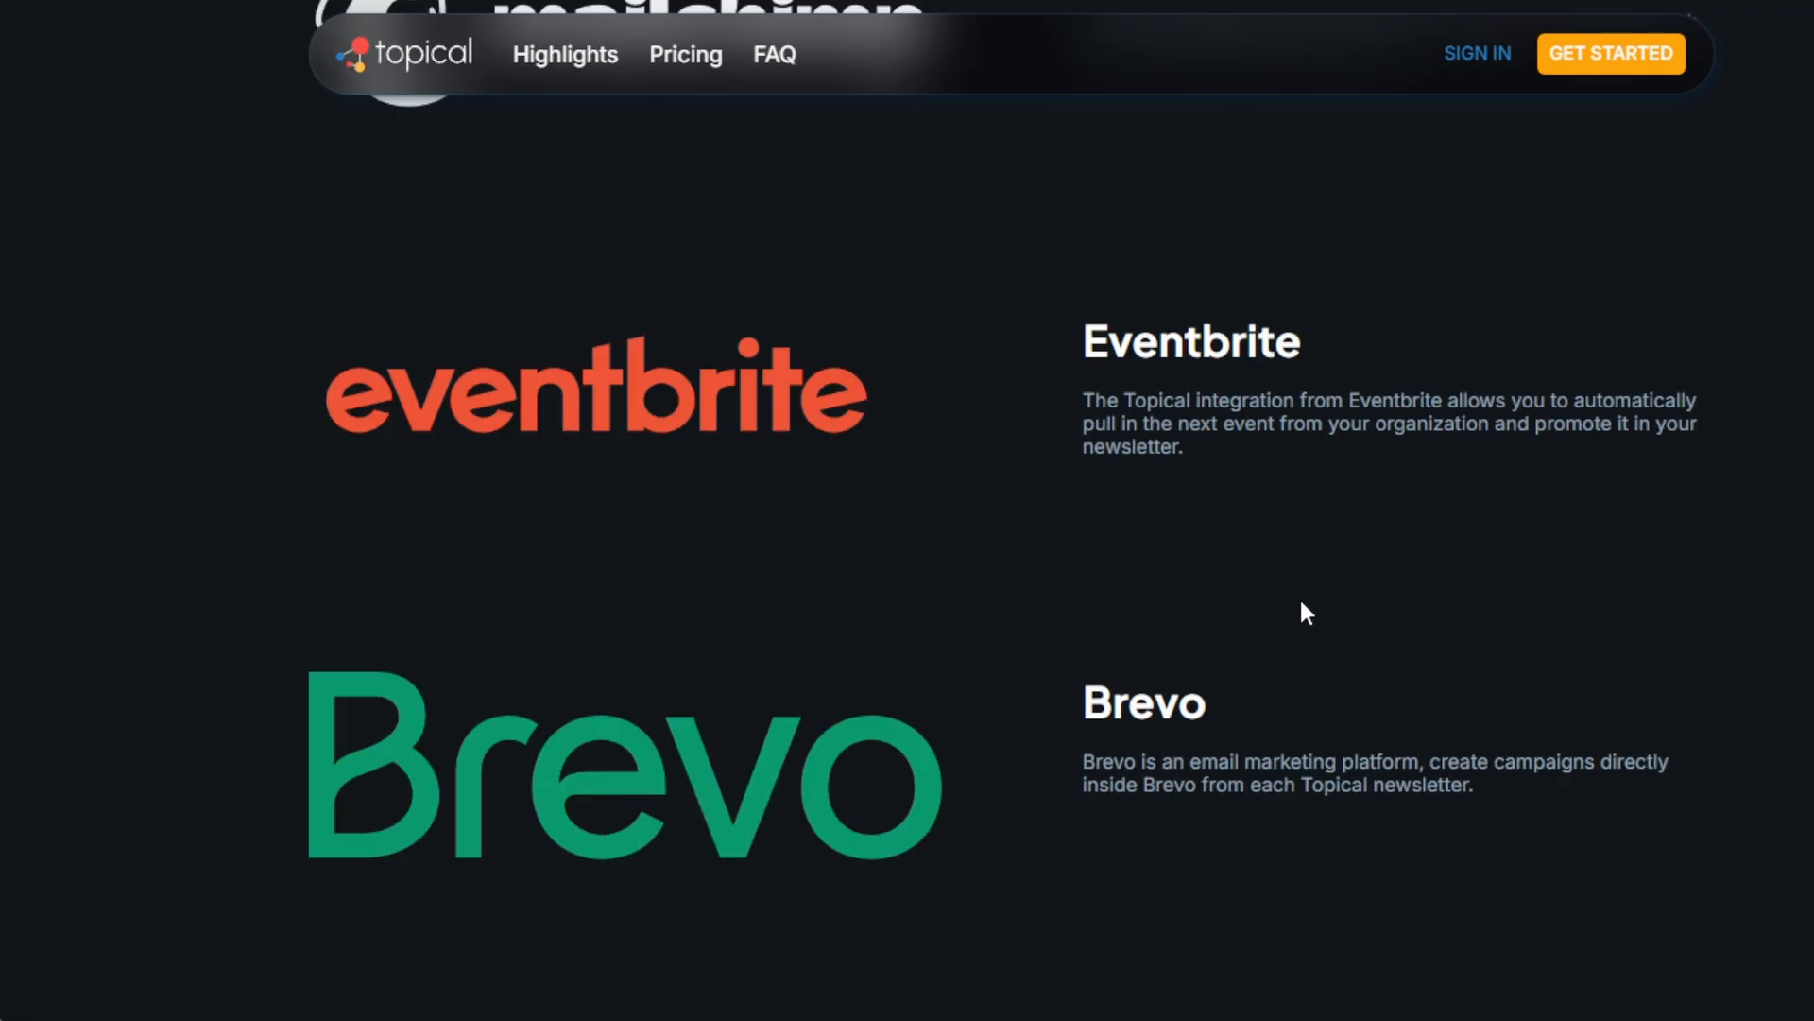